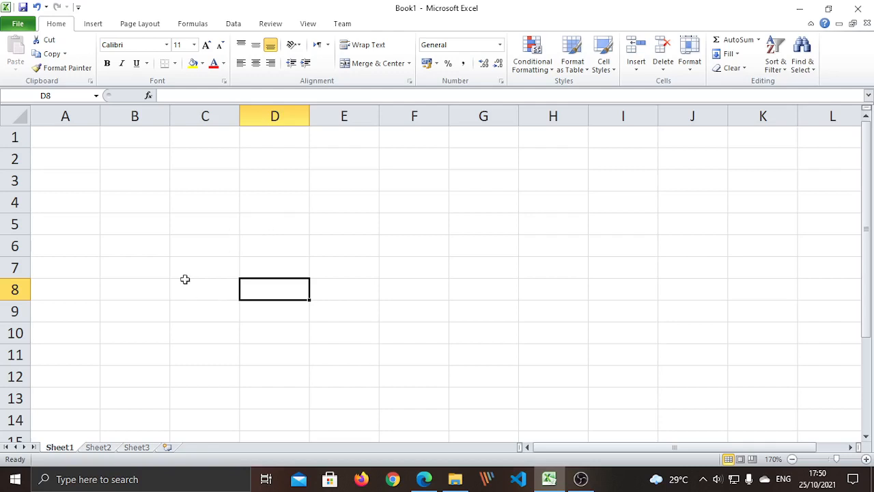
# - Select sample cells, rows 1–3 and column A to show how the grid is addressed
pyautogui.click(189, 223)
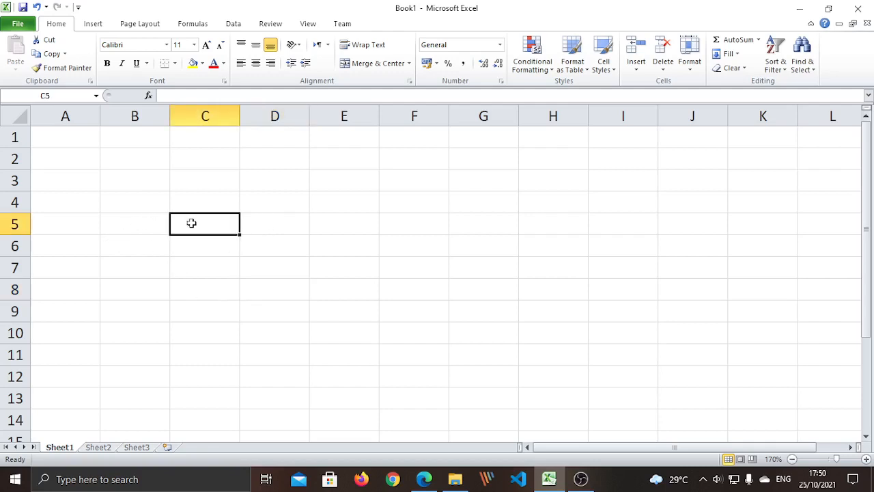
pyautogui.click(317, 248)
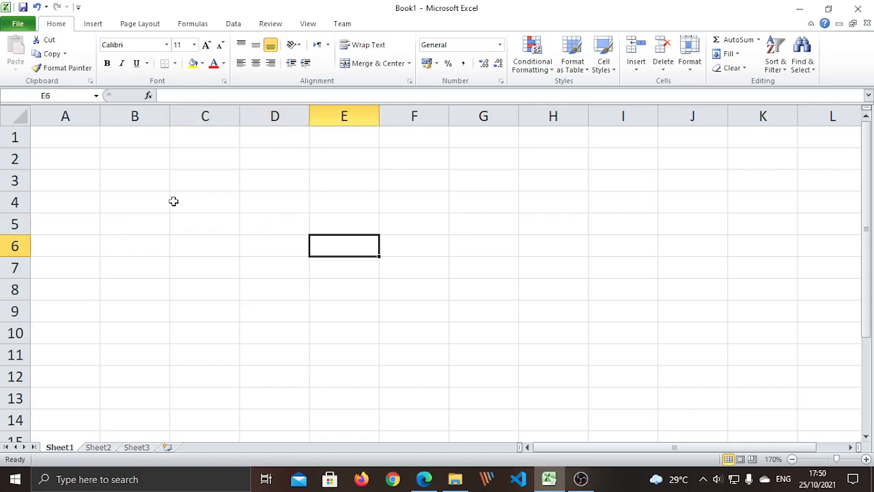
pyautogui.click(191, 264)
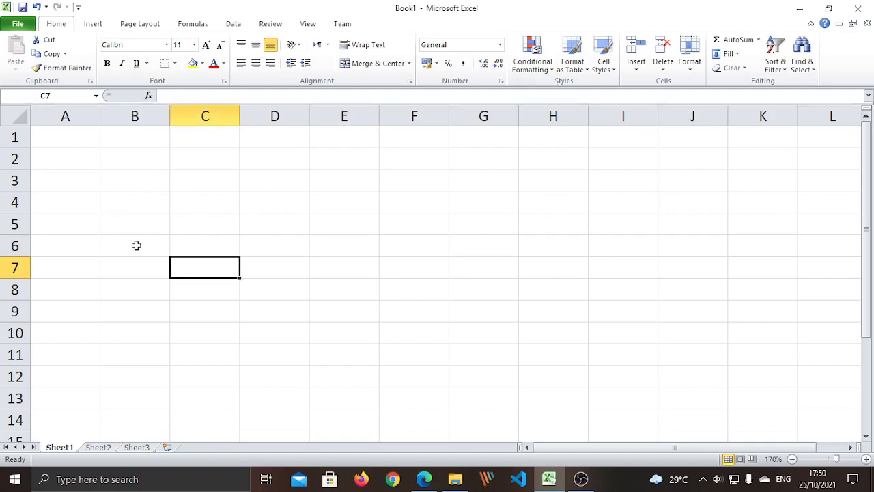
pyautogui.click(105, 264)
pyautogui.click(68, 115)
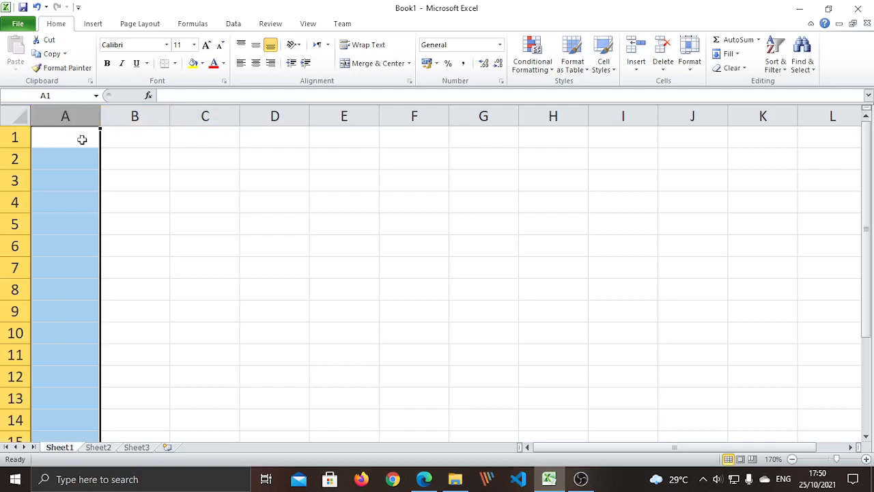
pyautogui.click(13, 159)
pyautogui.click(80, 115)
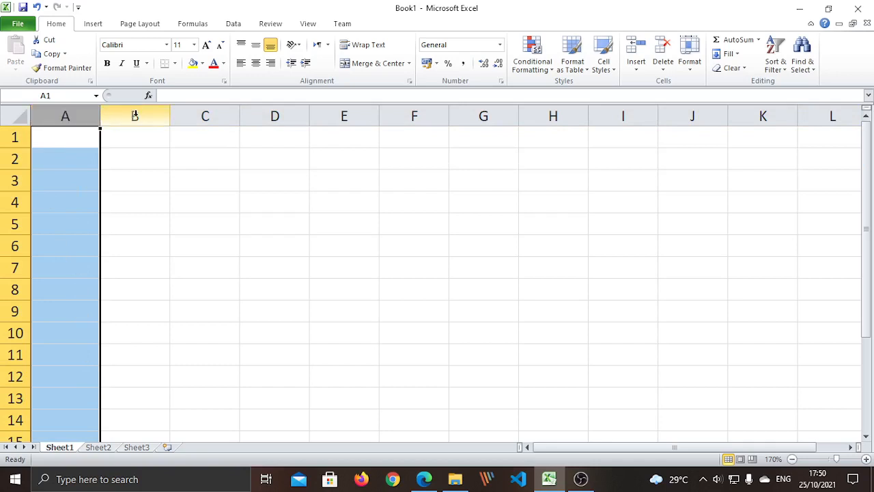
pyautogui.click(8, 136)
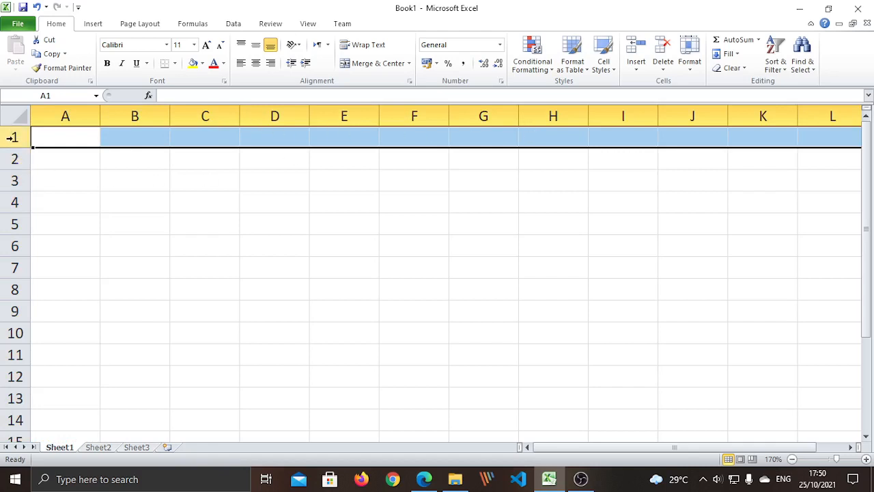
pyautogui.click(10, 159)
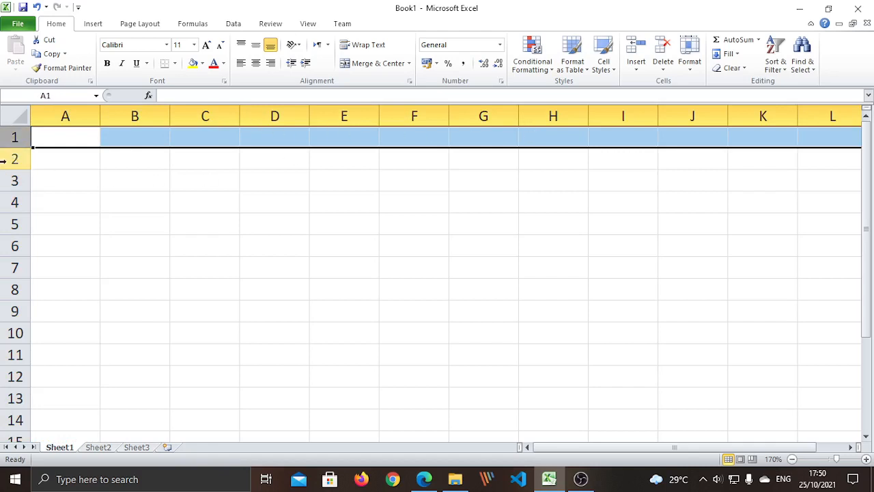
pyautogui.click(10, 181)
pyautogui.click(109, 252)
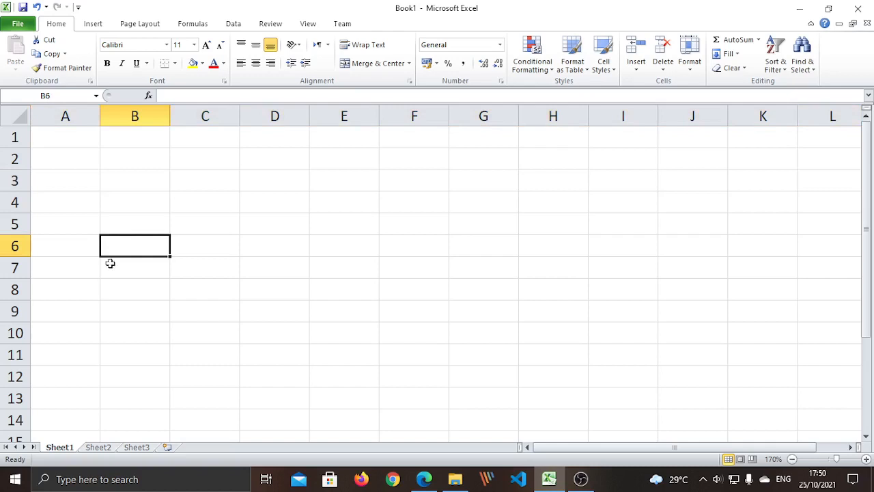
pyautogui.click(58, 141)
pyautogui.click(132, 145)
pyautogui.click(219, 140)
pyautogui.click(291, 139)
pyautogui.click(335, 140)
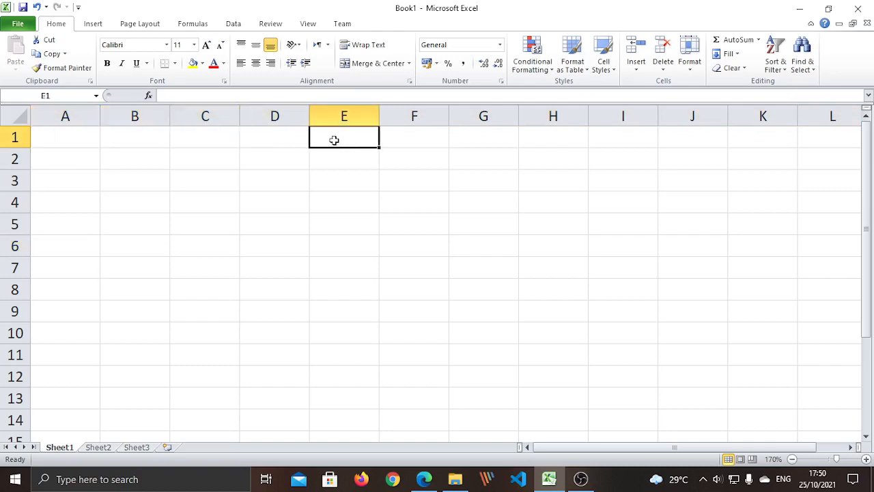
pyautogui.click(349, 160)
pyautogui.click(354, 186)
pyautogui.click(300, 223)
pyautogui.click(267, 262)
pyautogui.click(199, 258)
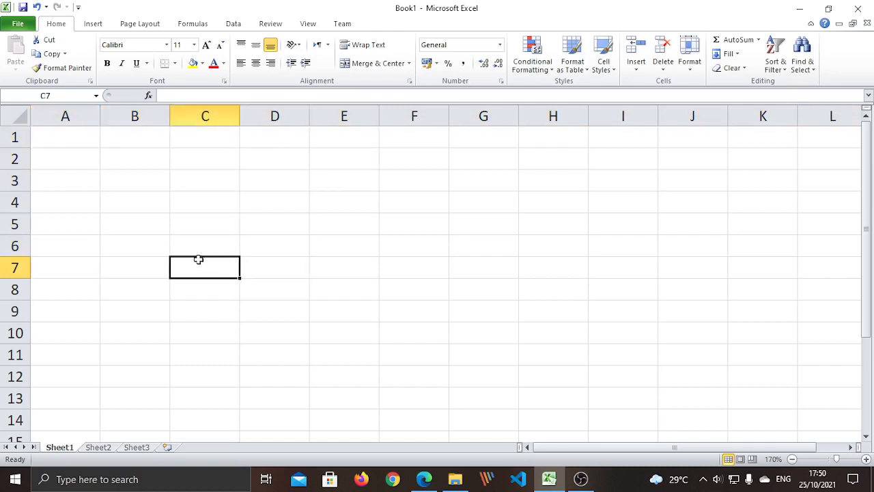
pyautogui.click(176, 218)
# - Select example ranges B5:B6 and B8:B9 and more cells, ending on B3
pyautogui.moveTo(125, 225); pyautogui.dragTo(125, 241)
pyautogui.moveTo(122, 290); pyautogui.dragTo(113, 303)
pyautogui.click(70, 269)
pyautogui.click(69, 201)
pyautogui.click(118, 161)
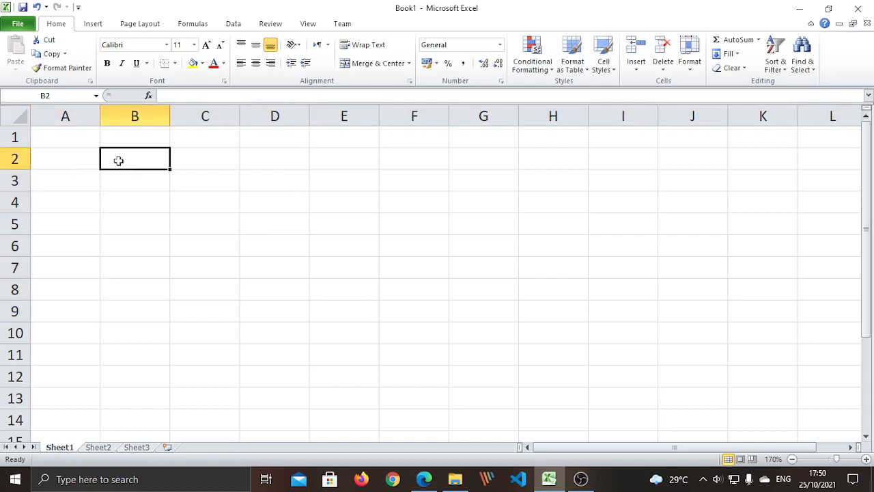
pyautogui.click(159, 197)
pyautogui.click(247, 260)
pyautogui.click(131, 183)
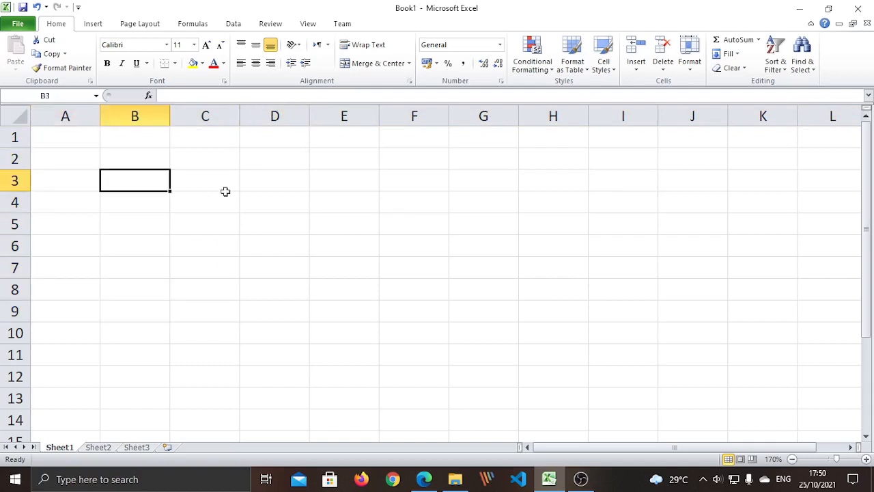
pyautogui.click(205, 182)
pyautogui.click(269, 184)
pyautogui.click(282, 271)
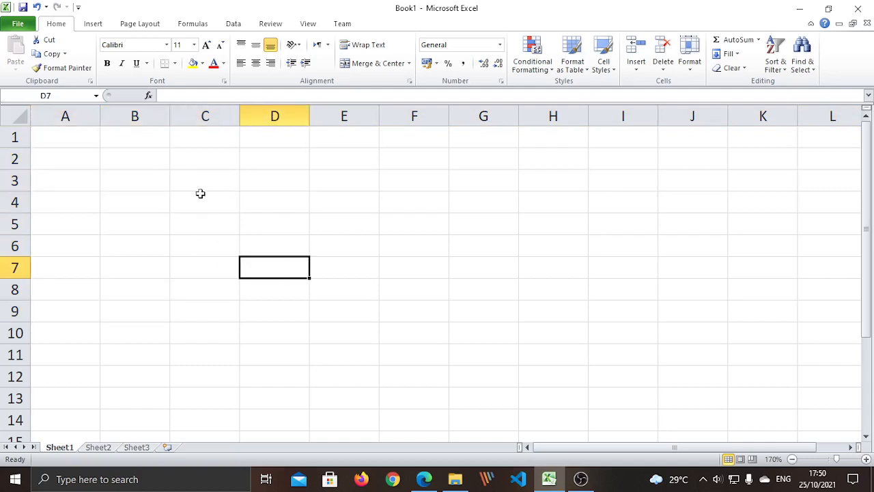
pyautogui.click(201, 198)
pyautogui.click(178, 246)
pyautogui.click(110, 194)
pyautogui.click(125, 175)
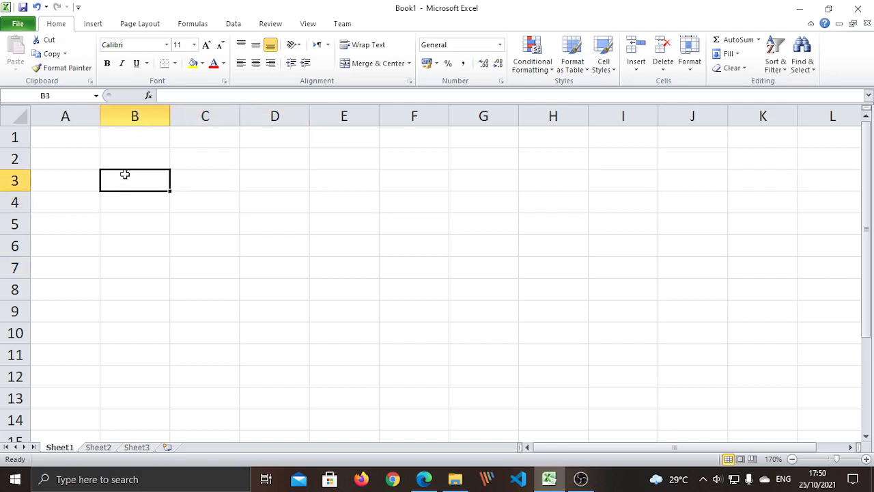
pyautogui.click(157, 261)
pyautogui.click(131, 176)
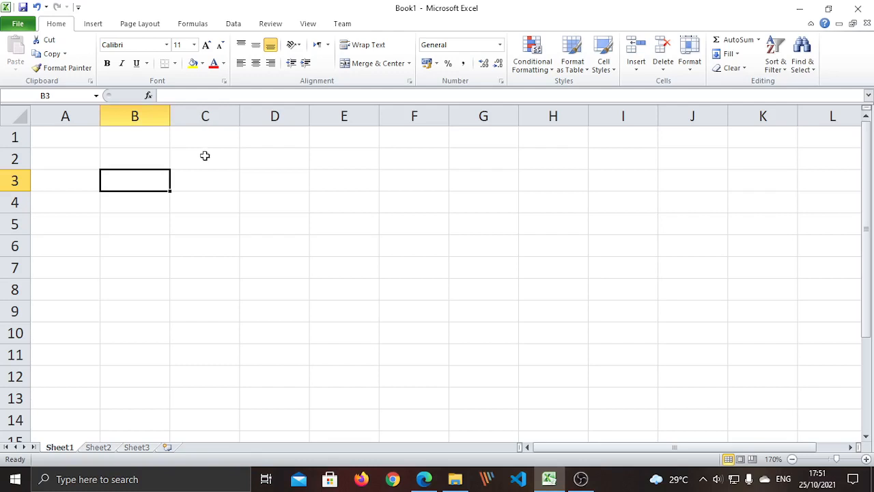
# - Show that column B and row 3 meet at B3, then shrink column A to 0,75
pyautogui.click(135, 116)
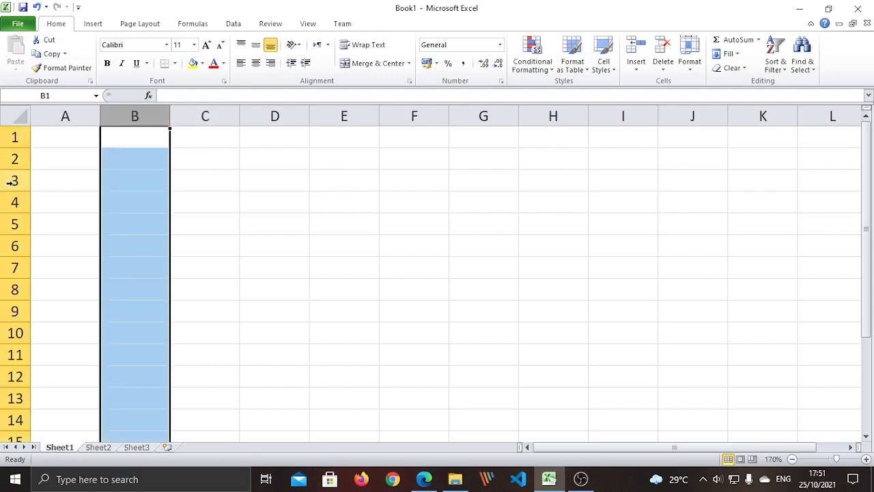
pyautogui.click(14, 180)
pyautogui.click(246, 287)
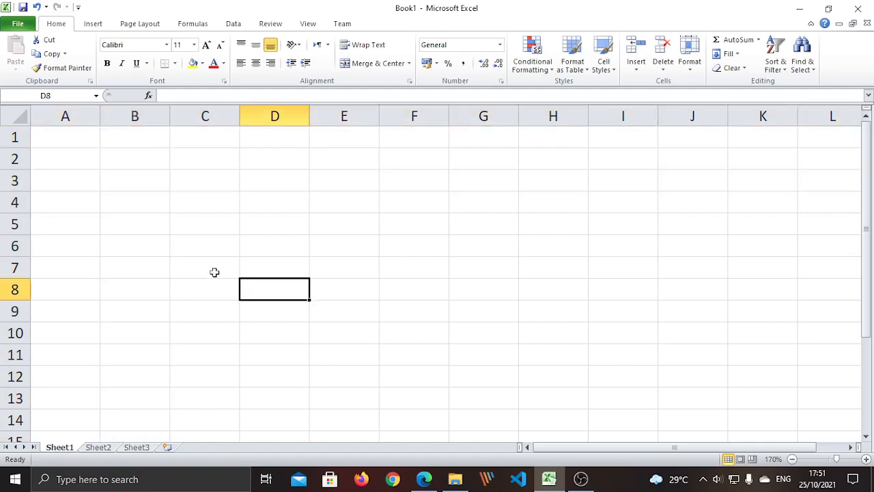
pyautogui.click(128, 182)
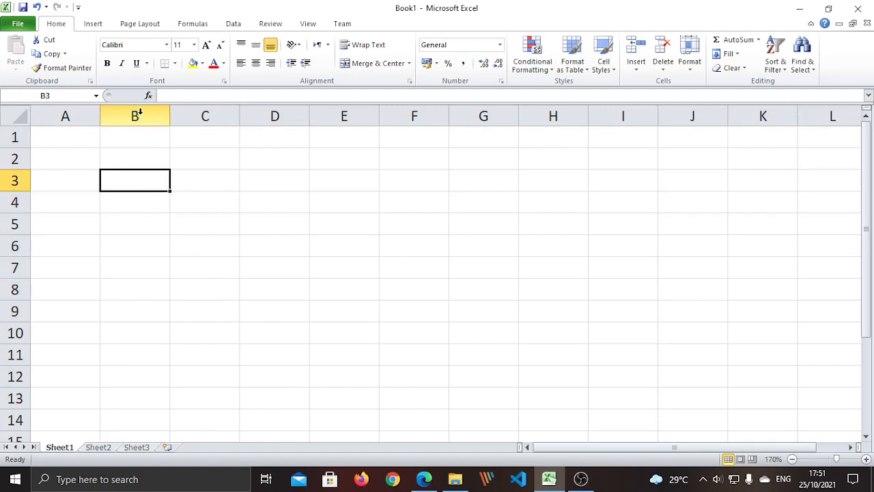
pyautogui.click(139, 115)
pyautogui.click(104, 281)
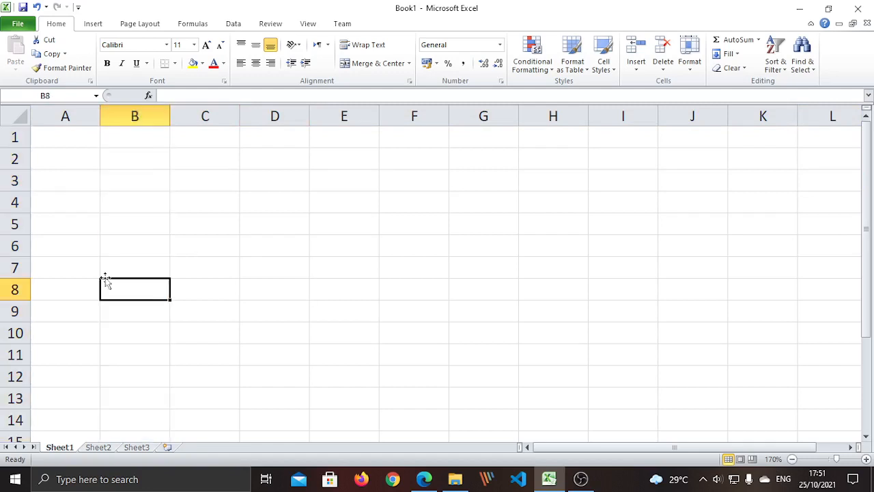
pyautogui.click(14, 181)
pyautogui.click(232, 266)
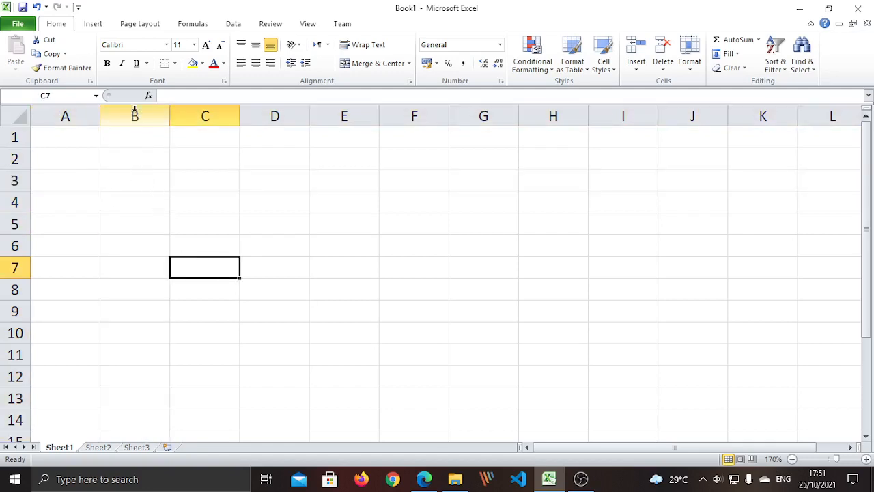
pyautogui.click(151, 178)
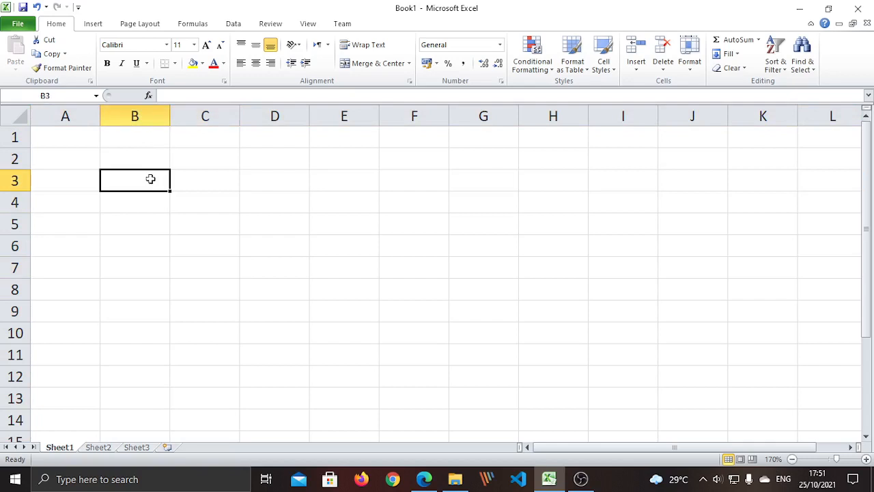
pyautogui.click(137, 116)
pyautogui.click(127, 333)
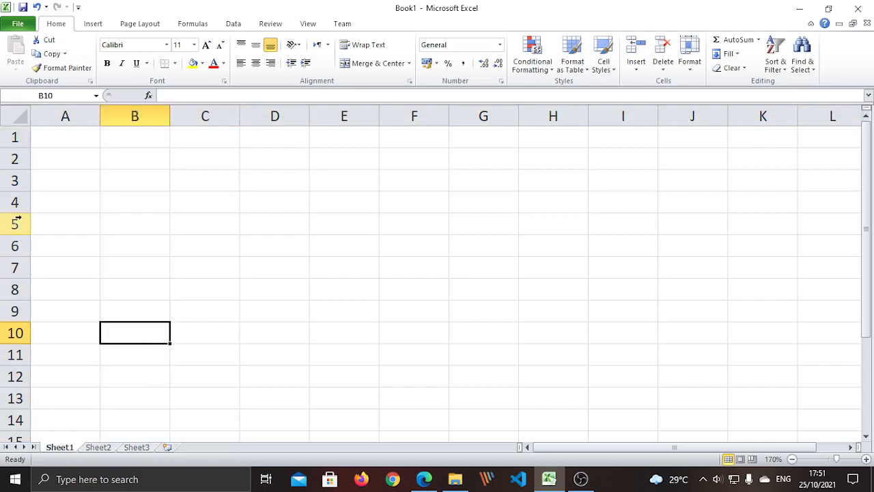
pyautogui.click(14, 181)
pyautogui.click(128, 185)
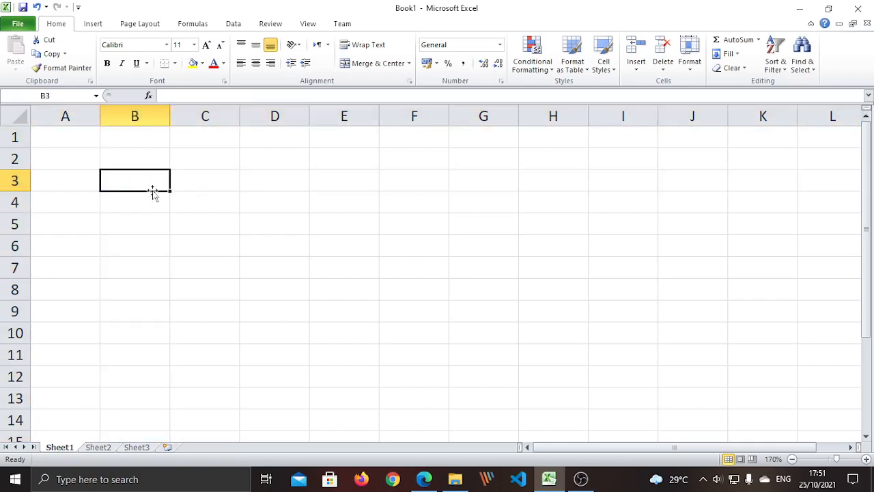
pyautogui.click(197, 297)
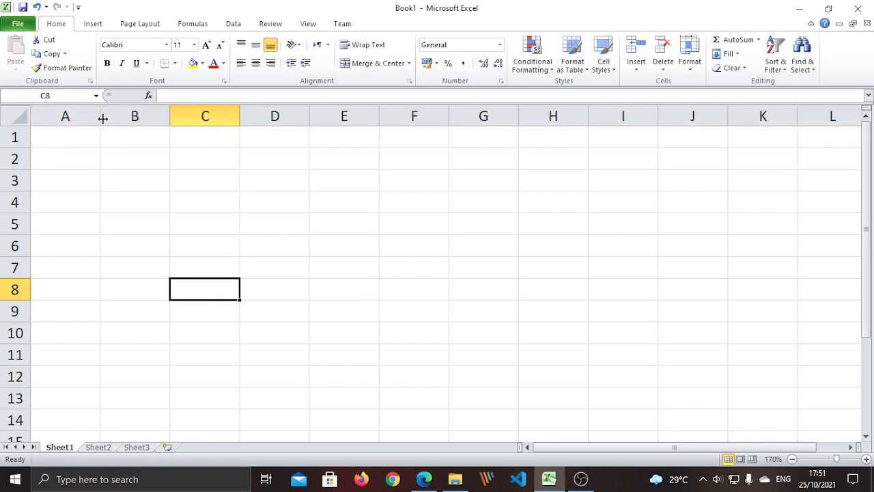
pyautogui.moveTo(101, 116); pyautogui.dragTo(40, 115)
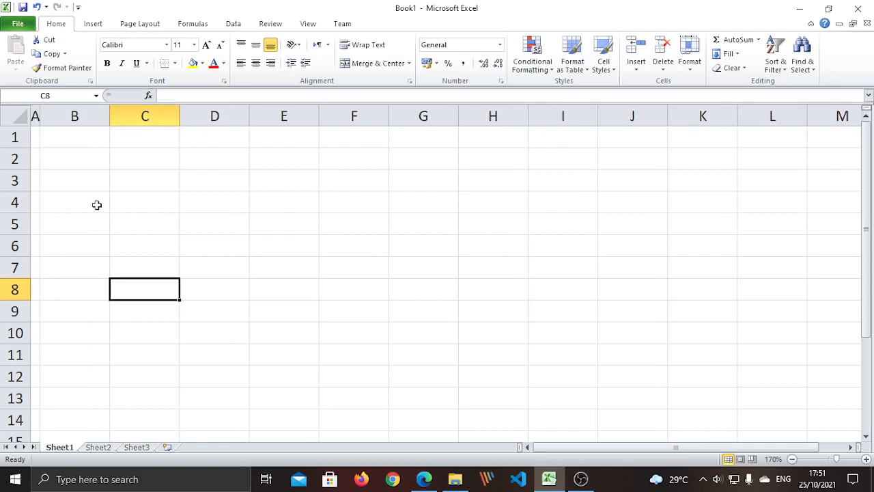
pyautogui.click(96, 183)
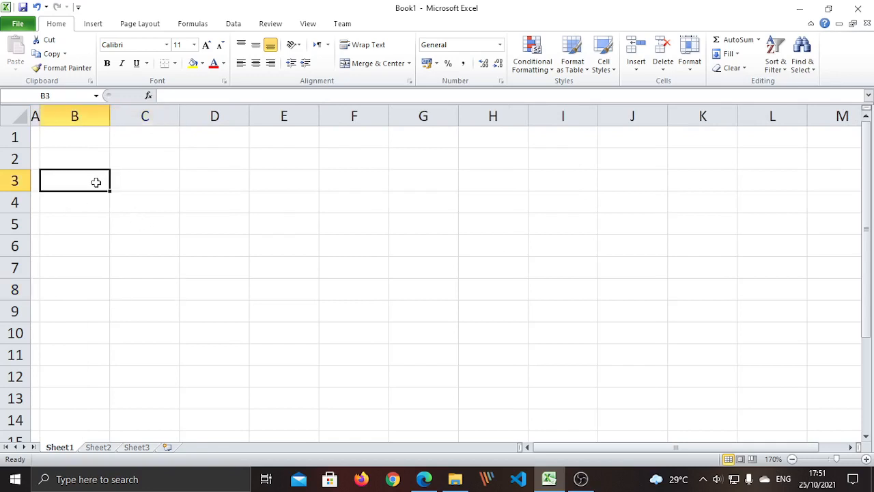
pyautogui.write('Daftar')
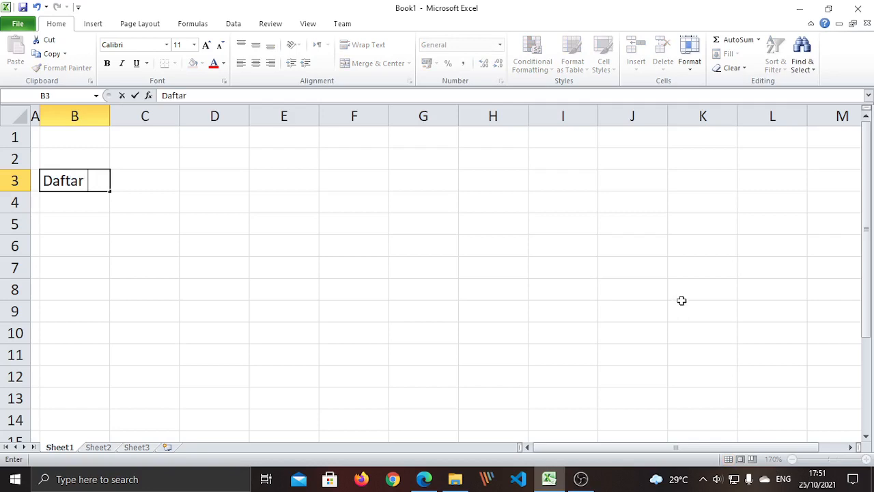
pyautogui.write(' Nilai S')
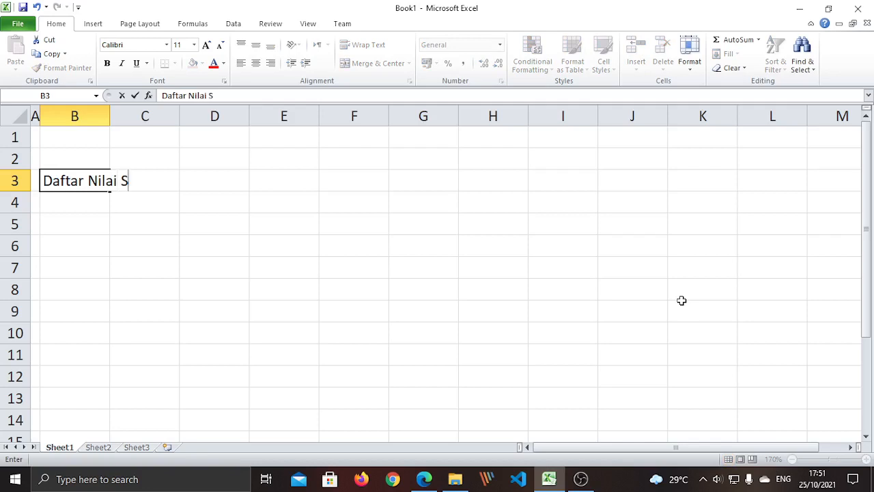
pyautogui.write('iswa Kelas')
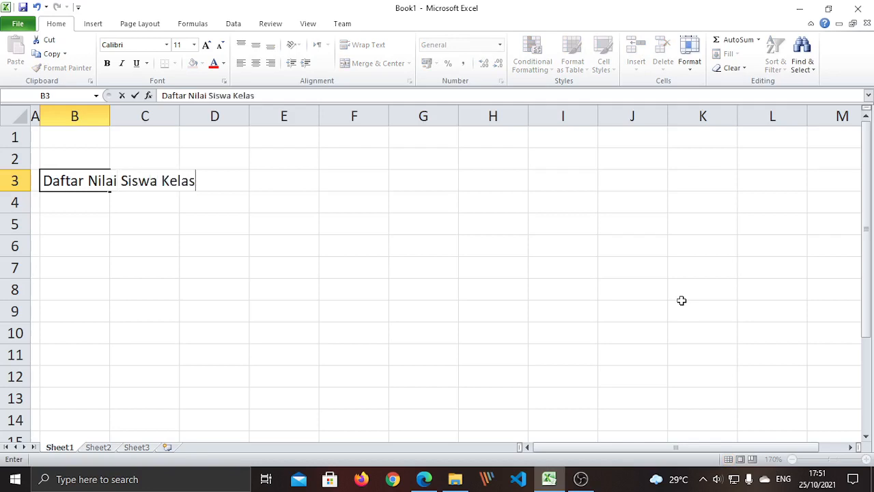
pyautogui.write(' 5')
pyautogui.click(191, 274)
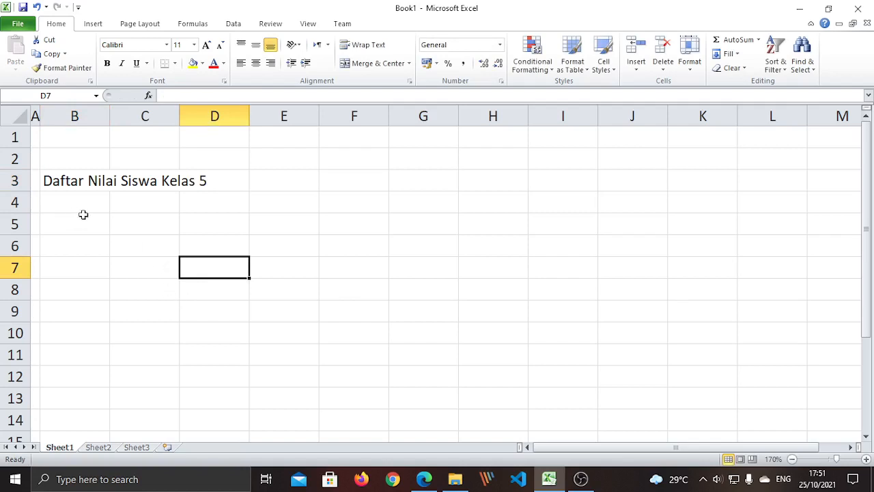
pyautogui.click(107, 287)
pyautogui.click(167, 258)
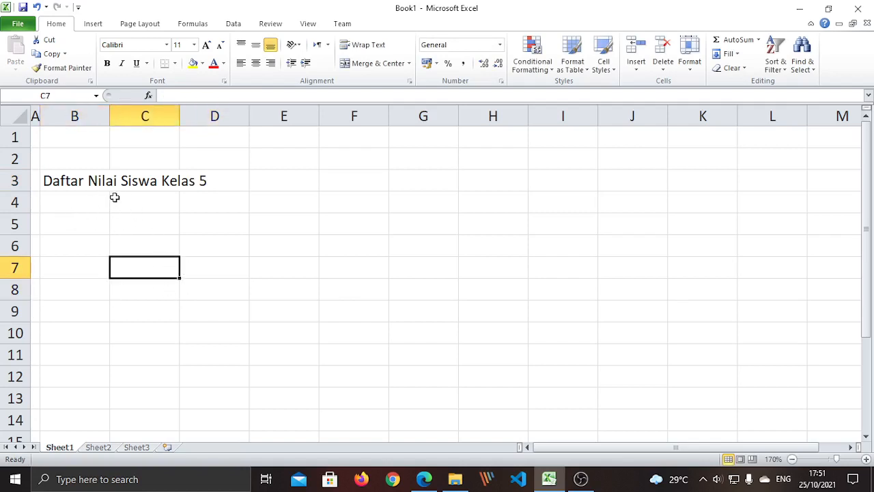
pyautogui.click(126, 362)
pyautogui.click(86, 265)
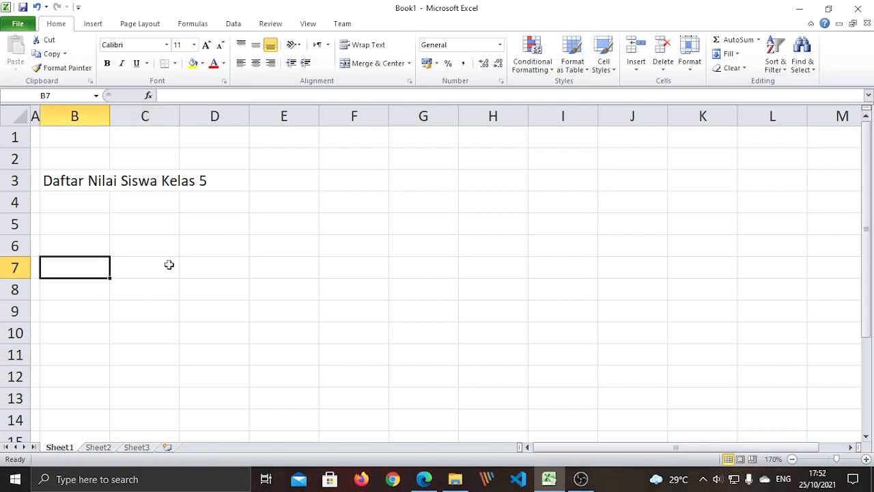
pyautogui.click(94, 204)
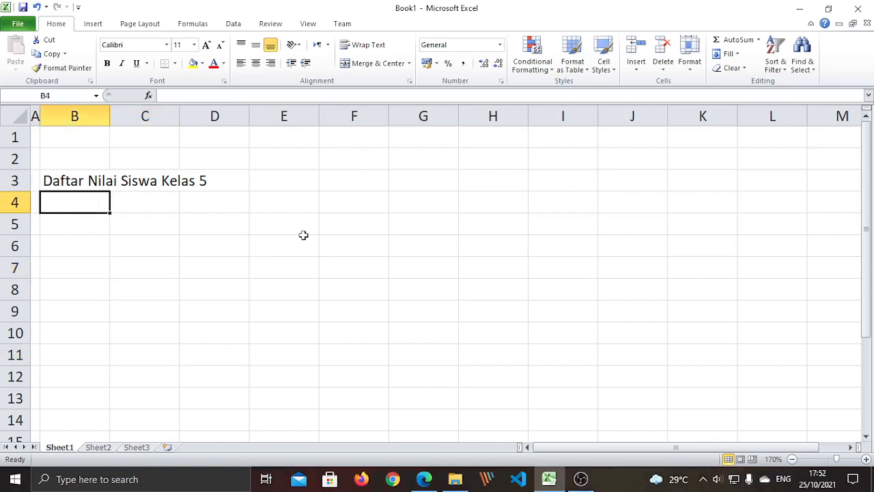
# - Type the headings 'No.' in B4 and 'Nilai' in C4
pyautogui.write('No.')
pyautogui.click(114, 204)
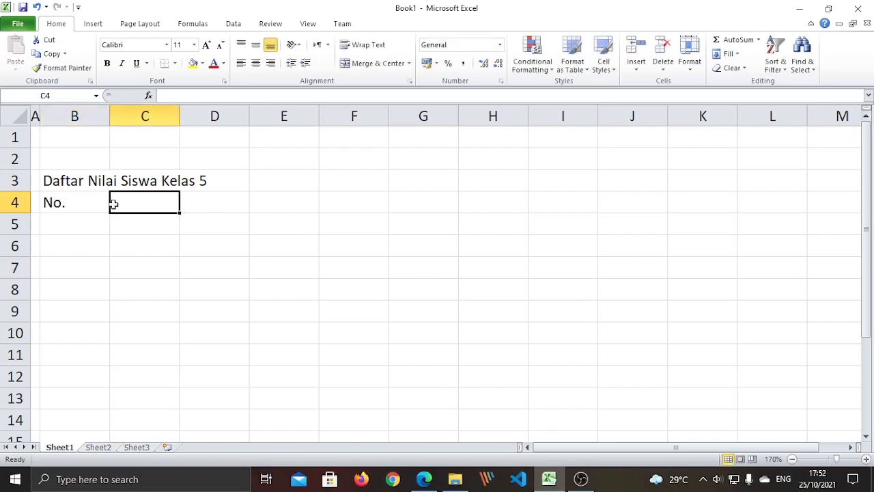
pyautogui.click(138, 271)
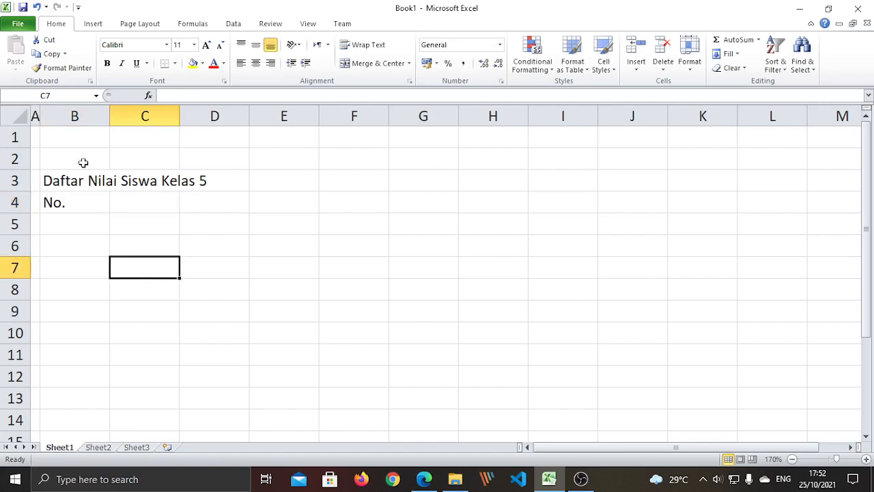
pyautogui.click(78, 202)
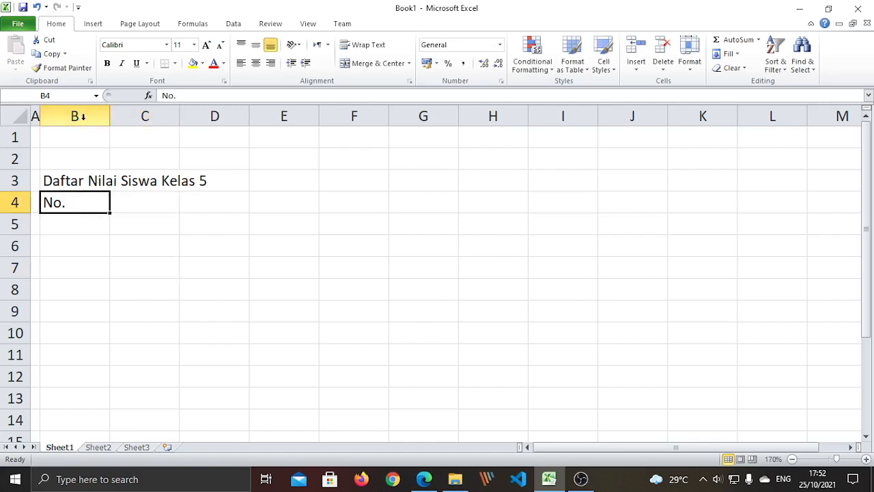
pyautogui.click(132, 207)
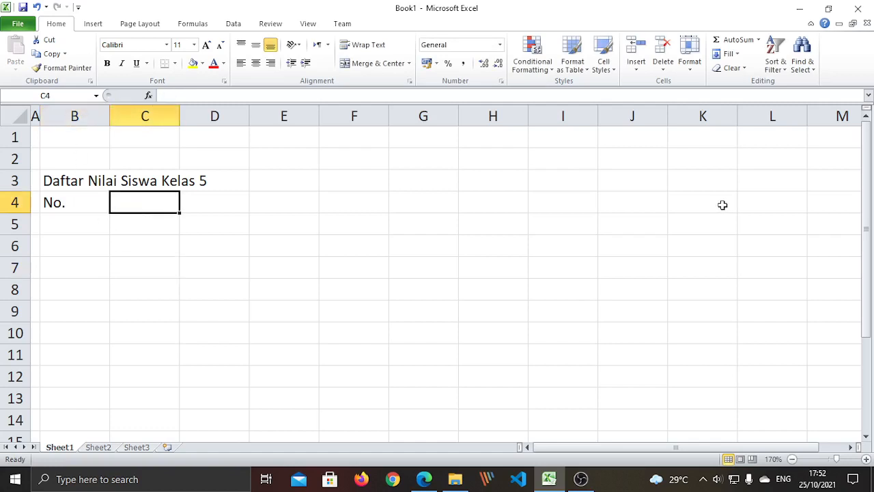
pyautogui.write('Nila')
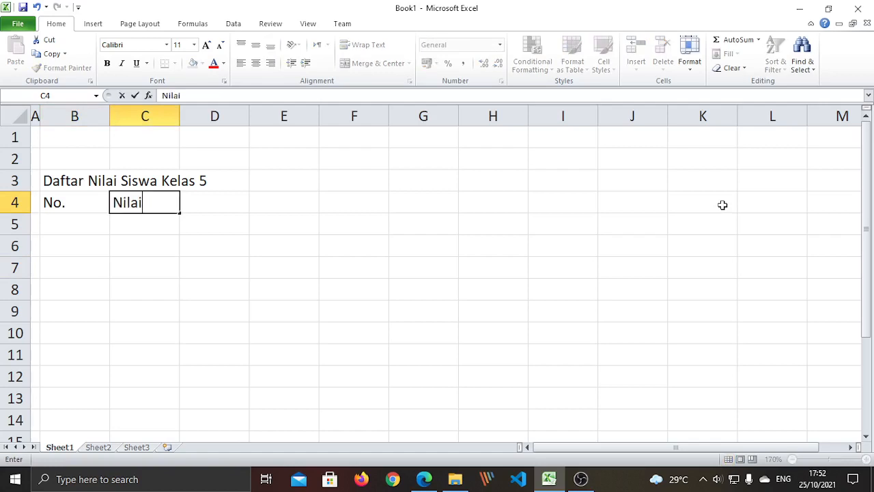
pyautogui.write('i')
pyautogui.press('Return')
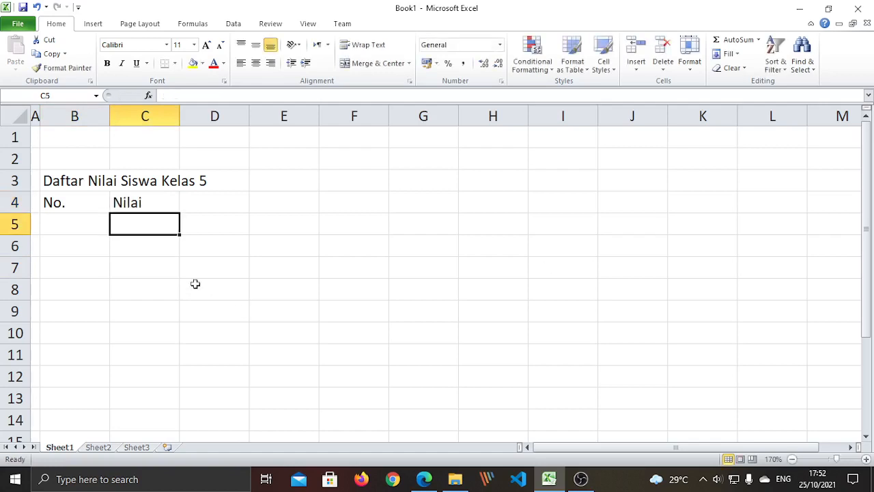
pyautogui.press('Down')
pyautogui.press('Down')
pyautogui.press('Down')
pyautogui.press('Down')
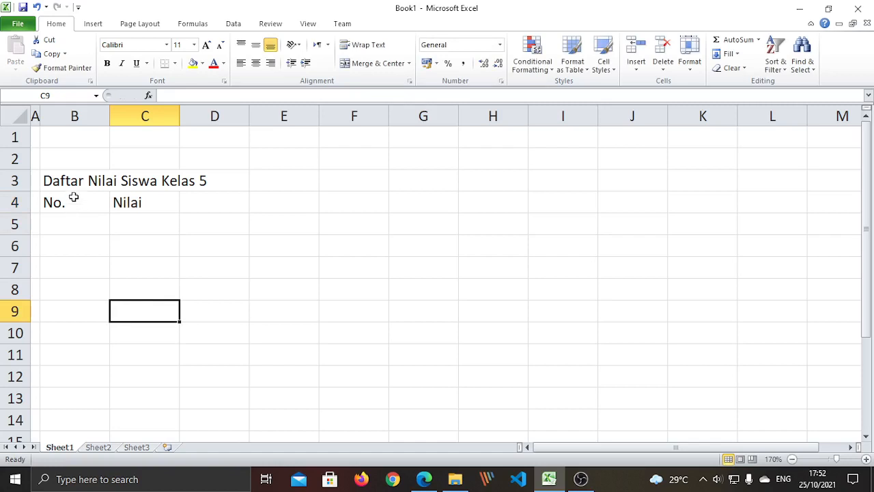
# - Highlight columns B and C to show where the No. and Nilai headings sit
pyautogui.click(79, 116)
pyautogui.click(129, 297)
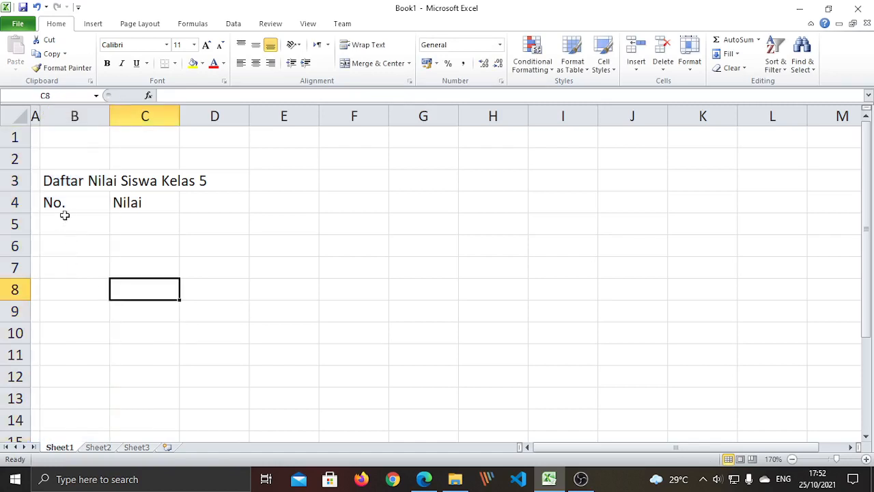
pyautogui.click(66, 201)
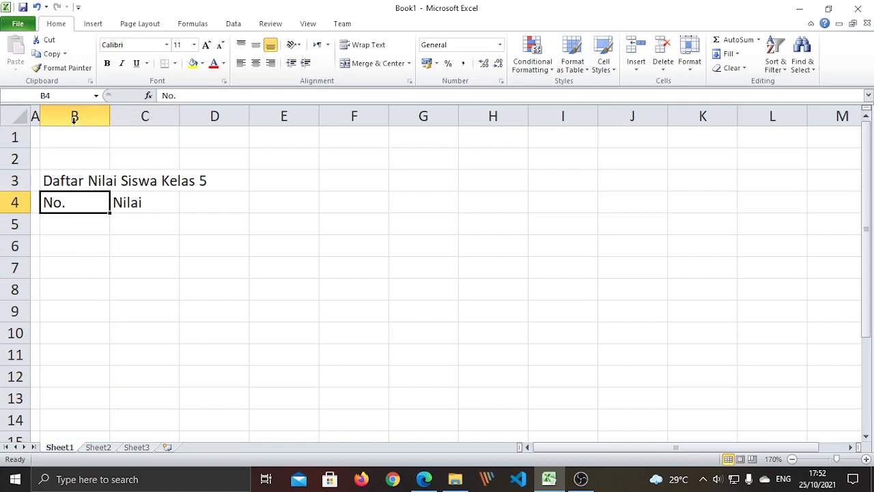
pyautogui.click(149, 264)
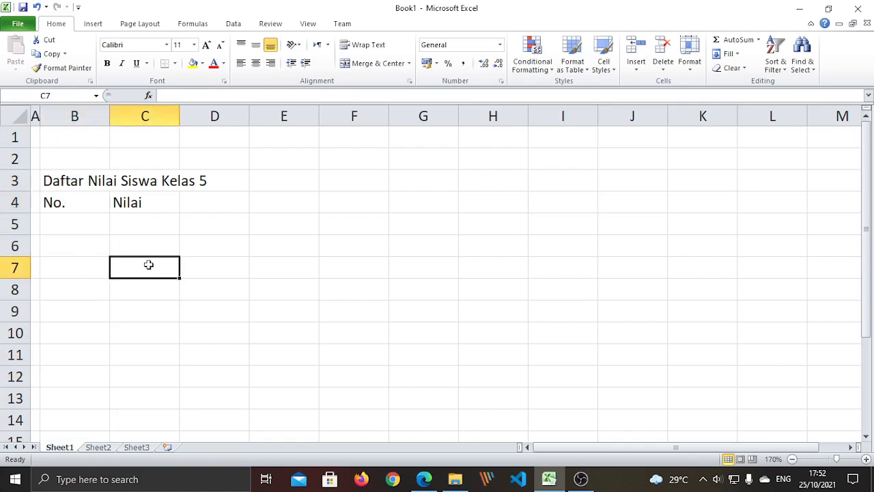
pyautogui.click(139, 116)
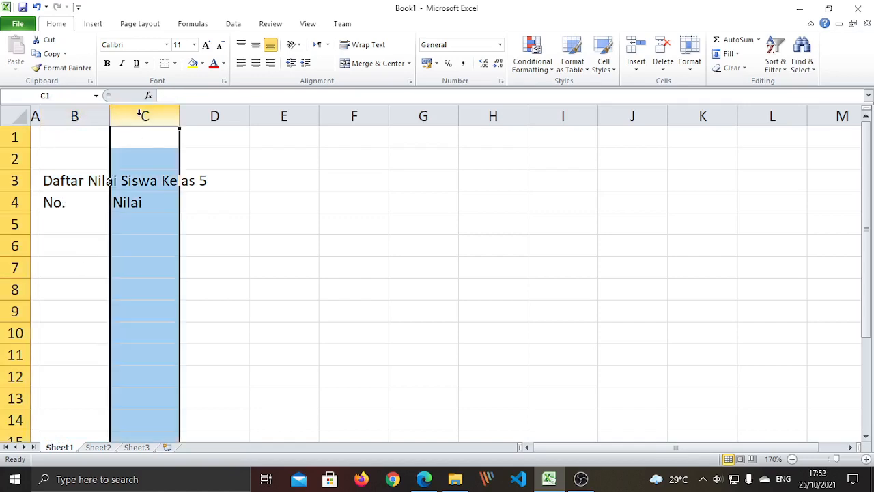
pyautogui.click(226, 361)
pyautogui.click(146, 204)
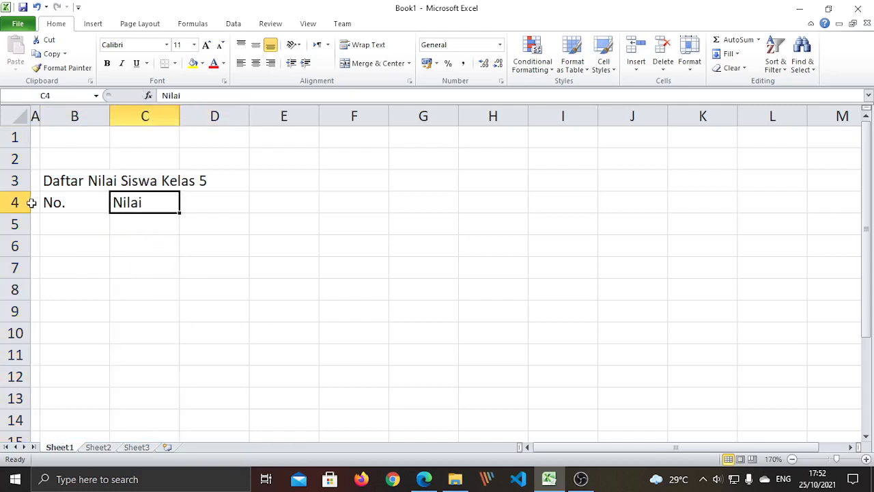
pyautogui.click(223, 352)
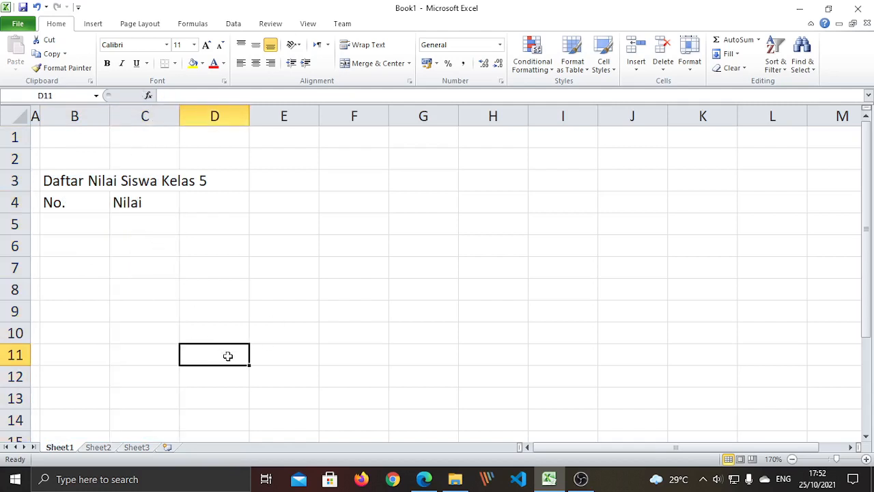
pyautogui.click(88, 311)
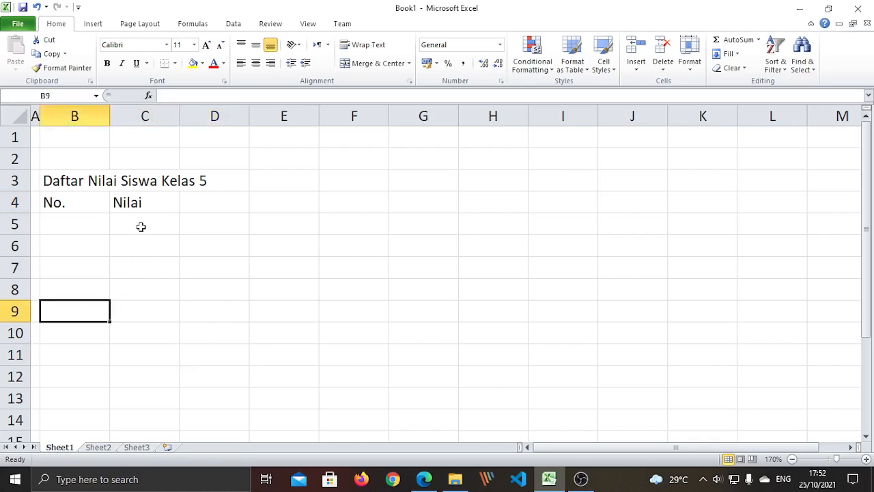
# - Type the sample list gambar, angka, tulisan/teks, suara, video into G4:G8
pyautogui.click(408, 205)
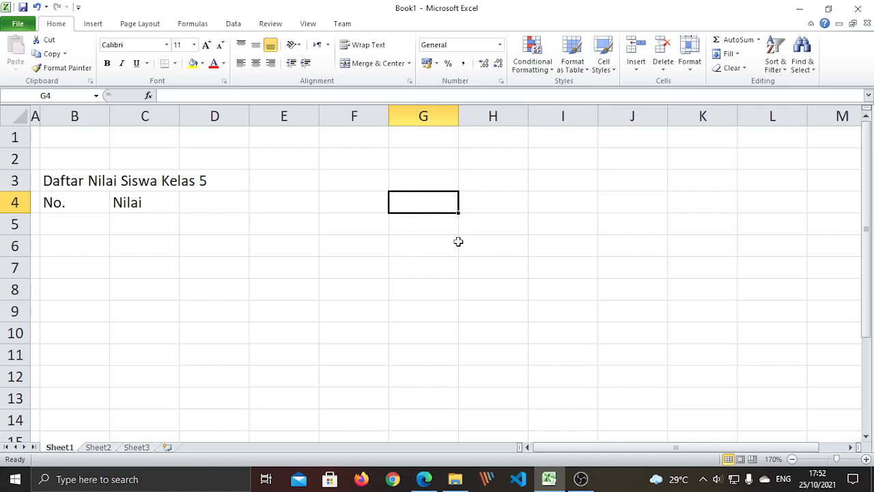
pyautogui.write('gambar')
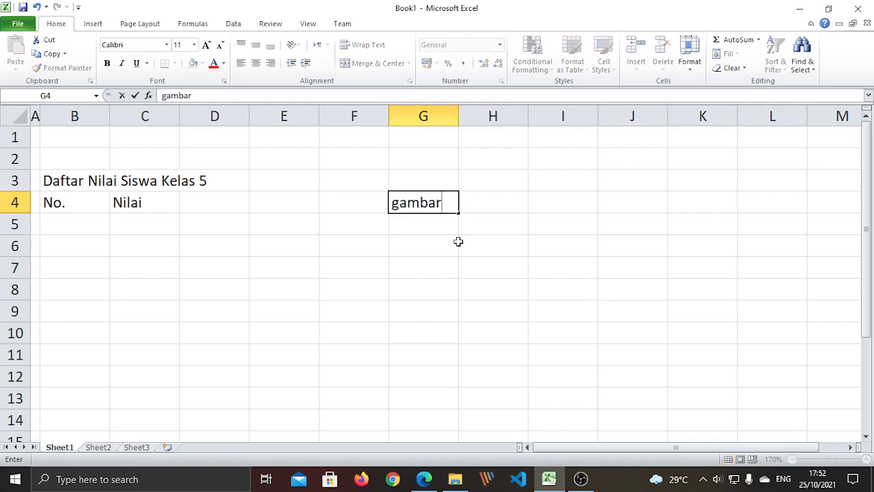
pyautogui.press('Return')
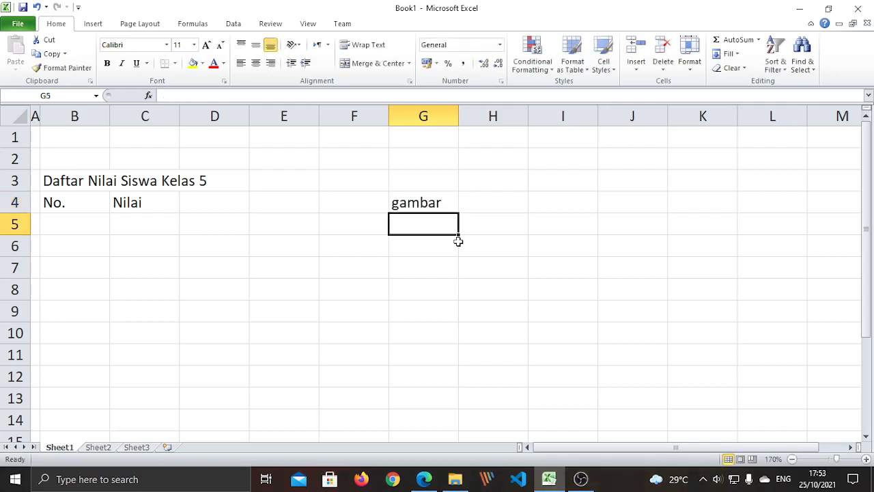
pyautogui.write('angka')
pyautogui.press('Return')
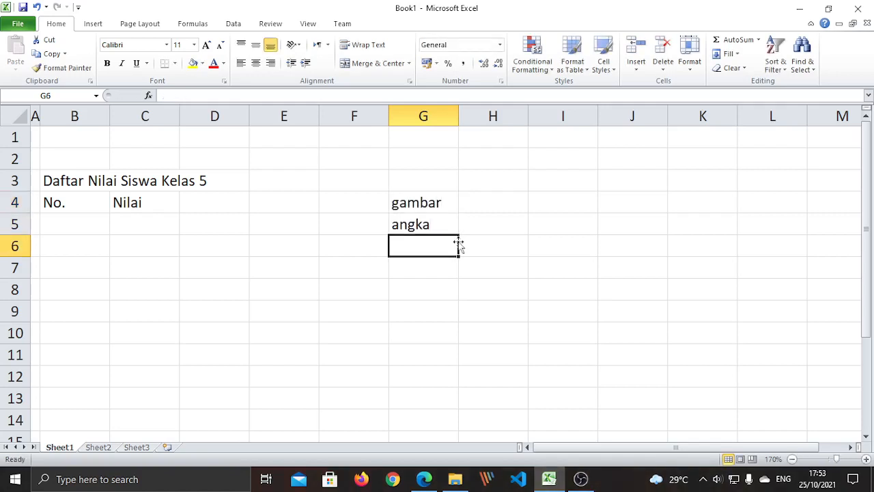
pyautogui.write('Tulia')
pyautogui.press('BackSpace')
pyautogui.press('BackSpace')
pyautogui.press('BackSpace')
pyautogui.press('BackSpace')
pyautogui.press('BackSpace')
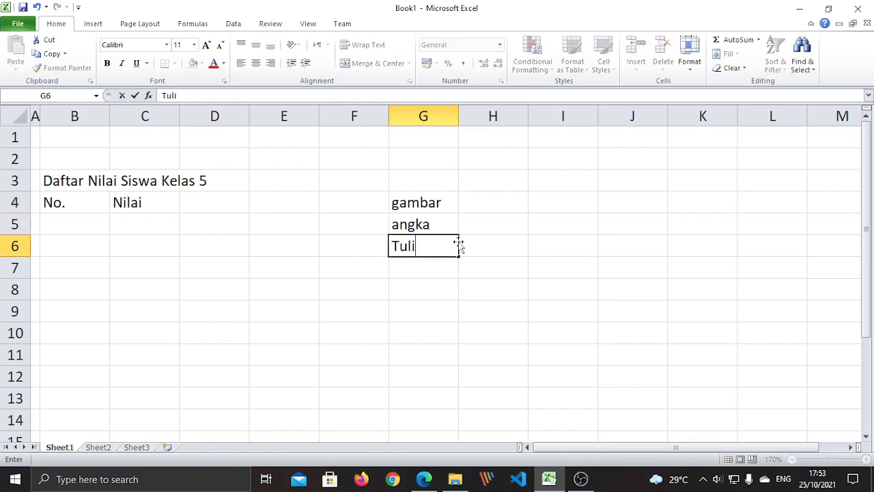
pyautogui.write('tulisan/teks')
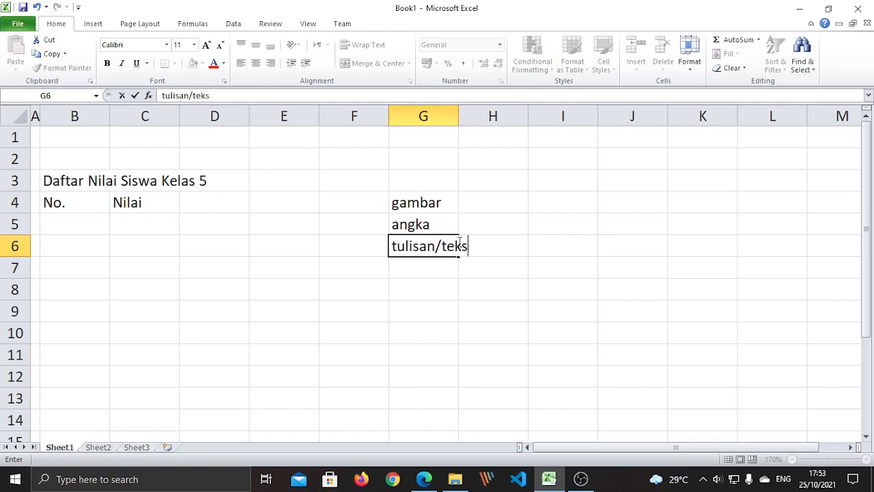
pyautogui.press('Return')
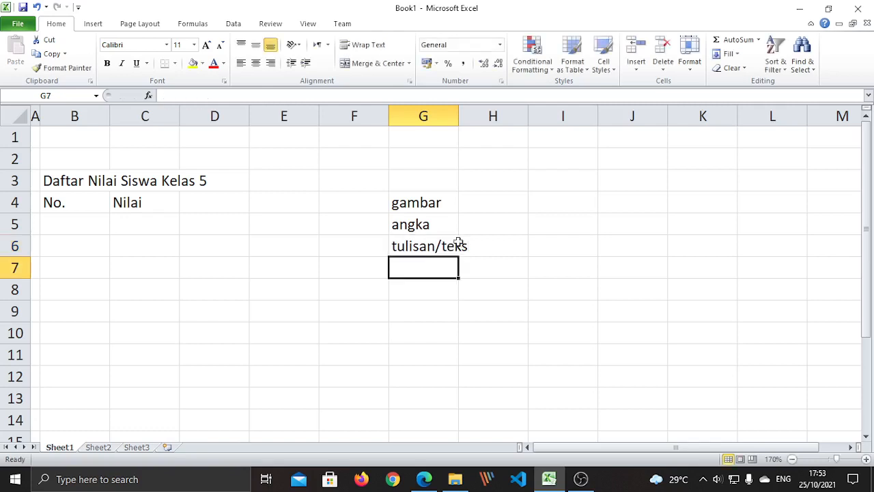
pyautogui.write('suara')
pyautogui.press('Return')
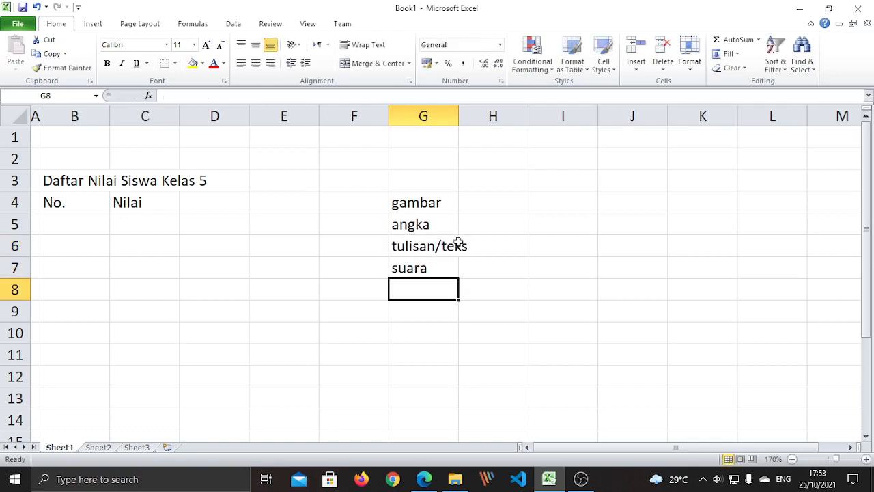
pyautogui.write('video')
pyautogui.press('Return')
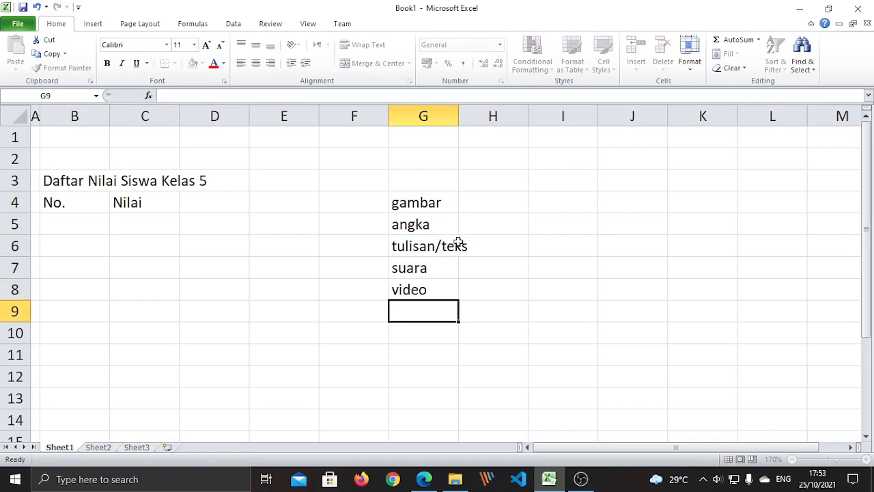
pyautogui.click(521, 338)
# - Clear the word list from G4:G8 and return to the No. heading in B4
pyautogui.moveTo(413, 204); pyautogui.dragTo(424, 289)
pyautogui.click(467, 333)
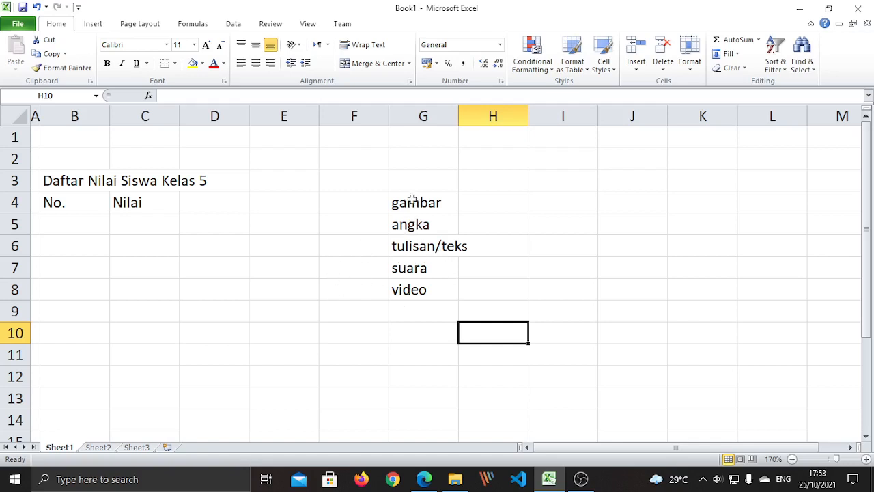
pyautogui.click(393, 348)
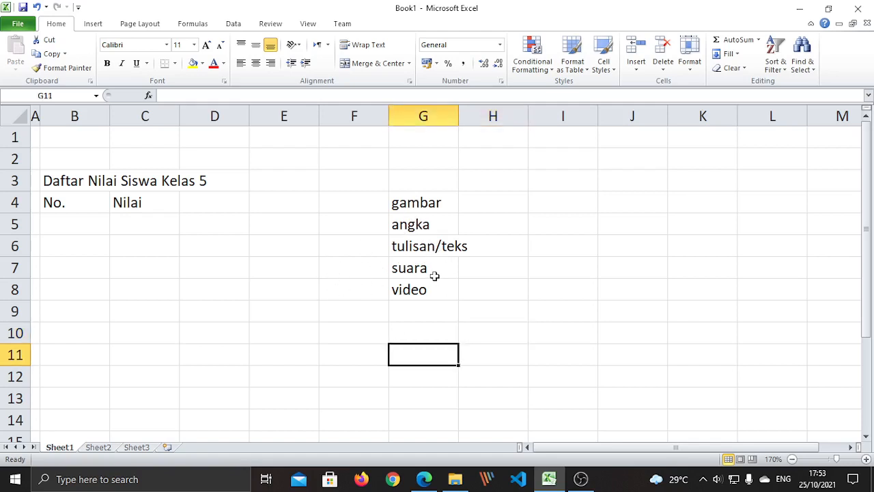
pyautogui.click(416, 223)
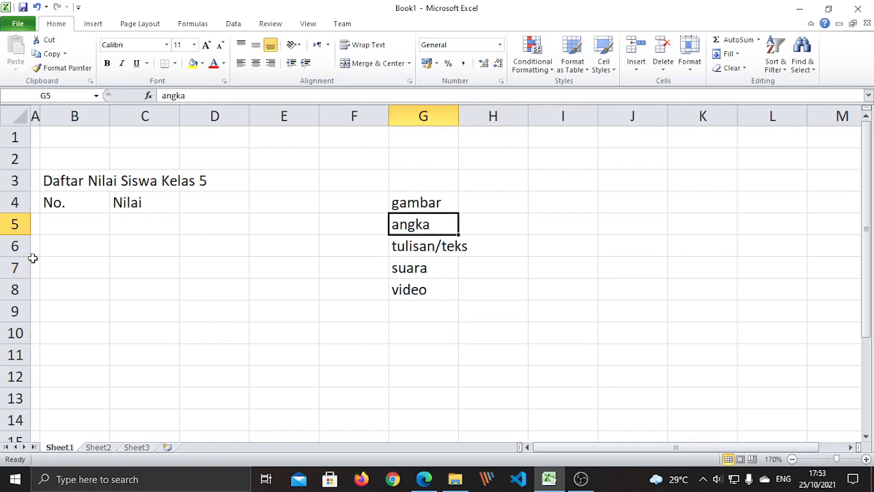
pyautogui.click(131, 222)
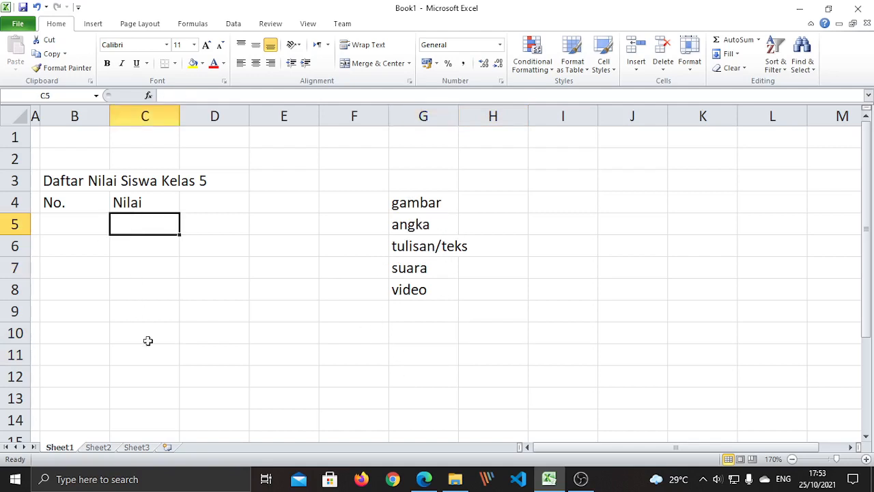
pyautogui.moveTo(365, 391); pyautogui.dragTo(364, 380)
pyautogui.moveTo(409, 204); pyautogui.dragTo(426, 291)
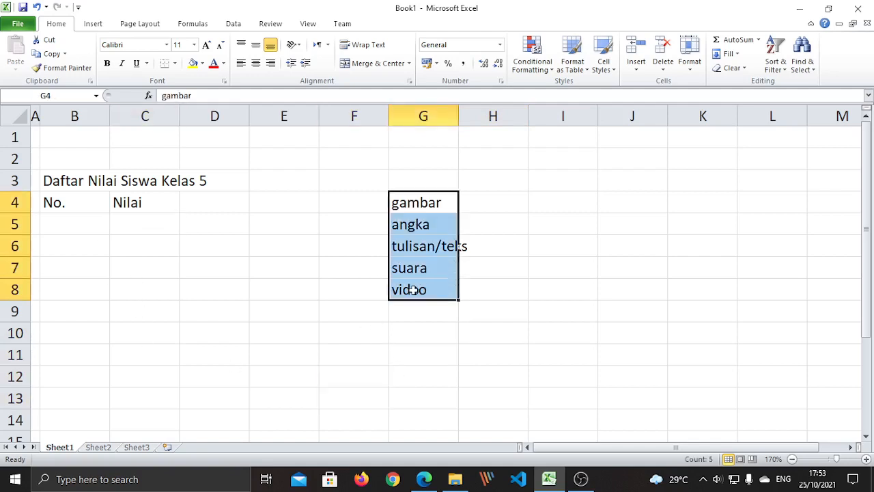
pyautogui.press('Delete')
pyautogui.click(156, 250)
pyautogui.click(89, 196)
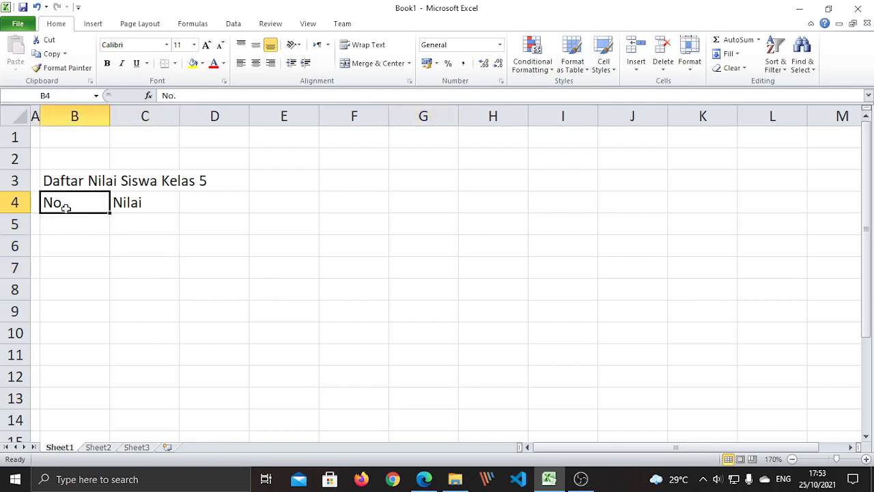
# - Enter the numbers 1 through 5 in cells B5 to B9
pyautogui.moveTo(134, 356); pyautogui.dragTo(128, 339)
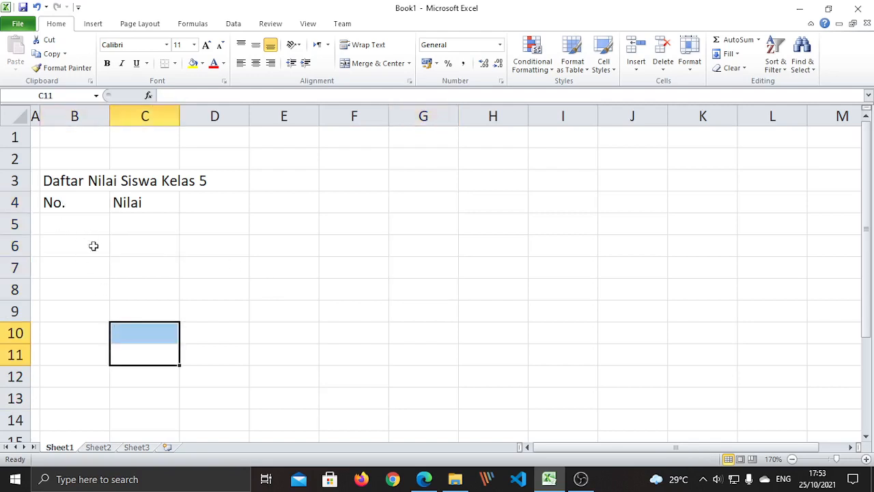
pyautogui.click(83, 284)
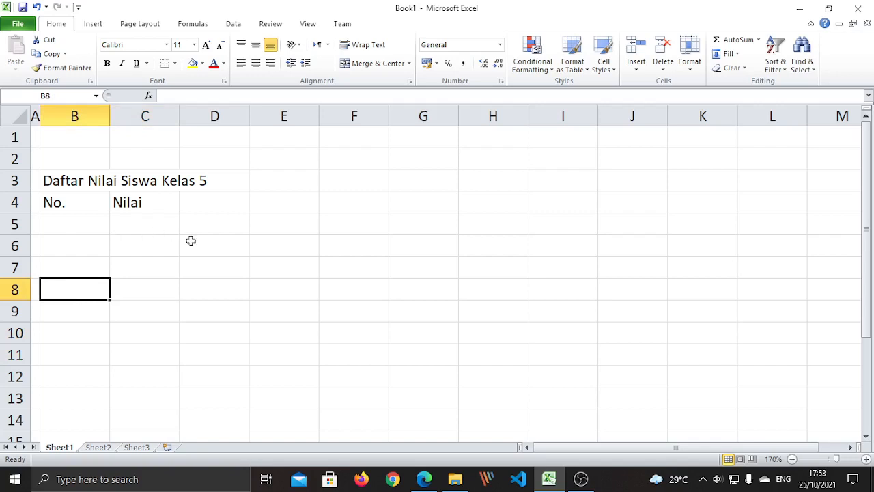
pyautogui.click(88, 228)
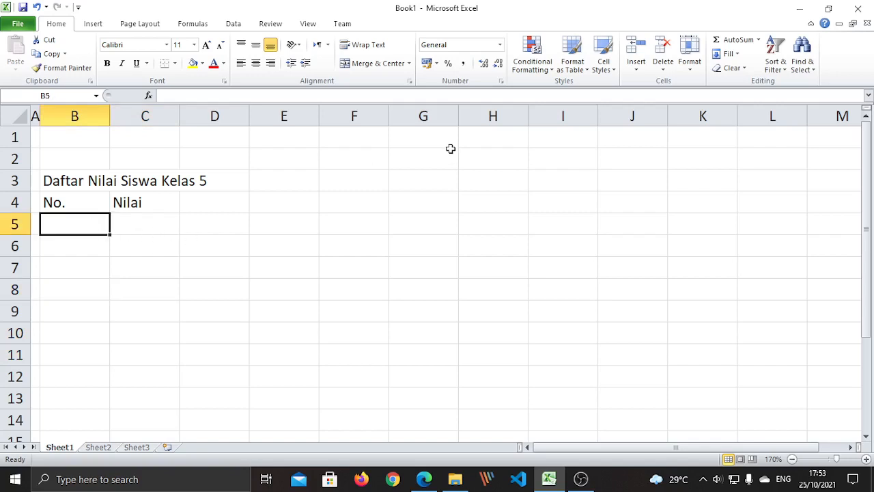
pyautogui.write('1')
pyautogui.press('Return')
pyautogui.click(146, 329)
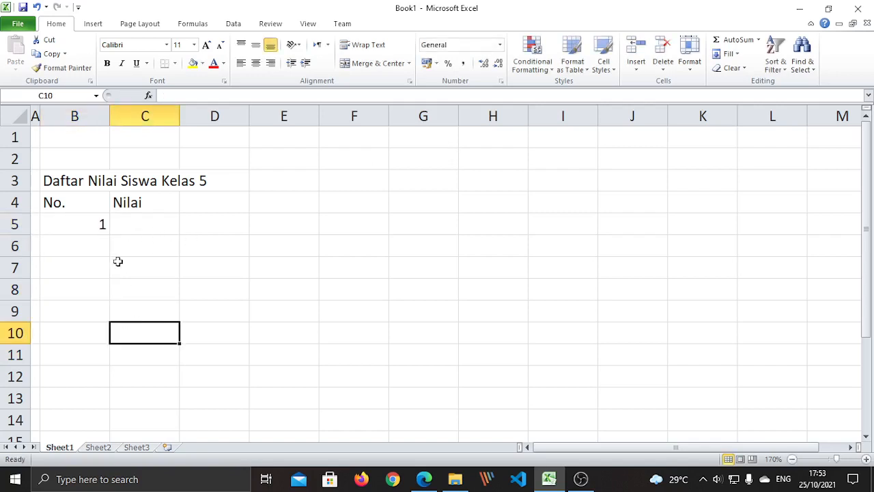
pyautogui.click(79, 225)
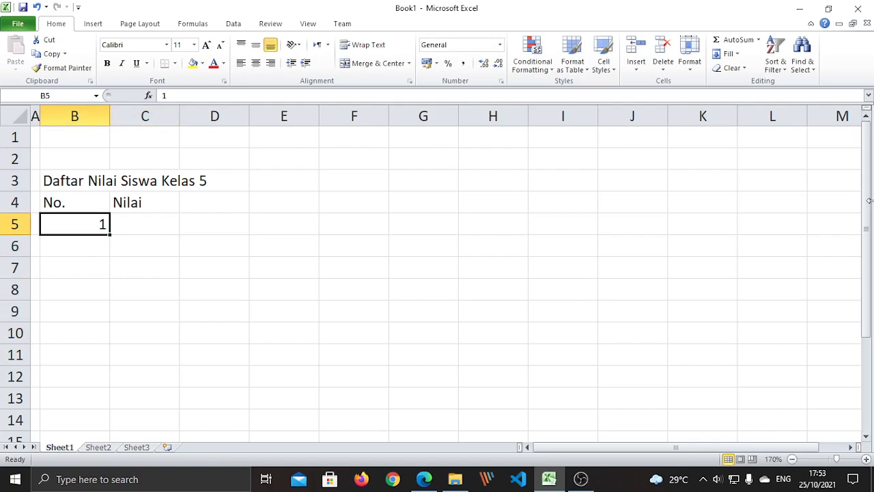
pyautogui.press('Return')
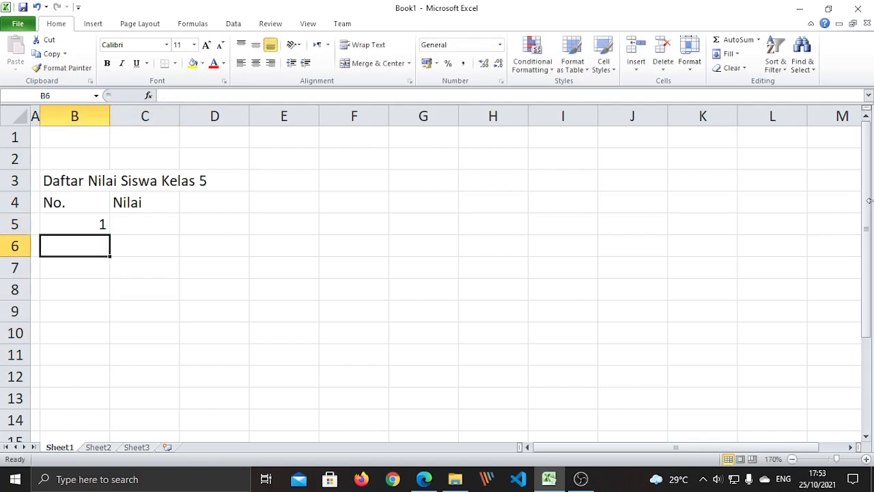
pyautogui.write('2')
pyautogui.press('Return')
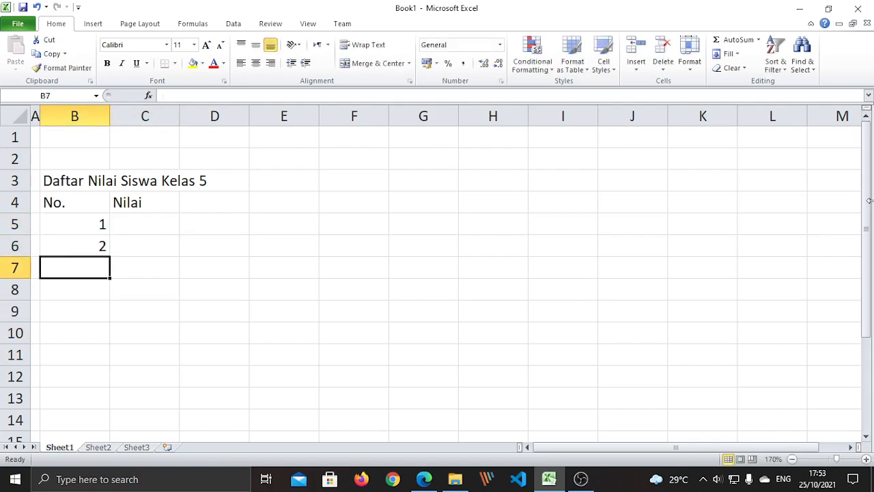
pyautogui.write('3')
pyautogui.press('Return')
pyautogui.write('4')
pyautogui.press('Return')
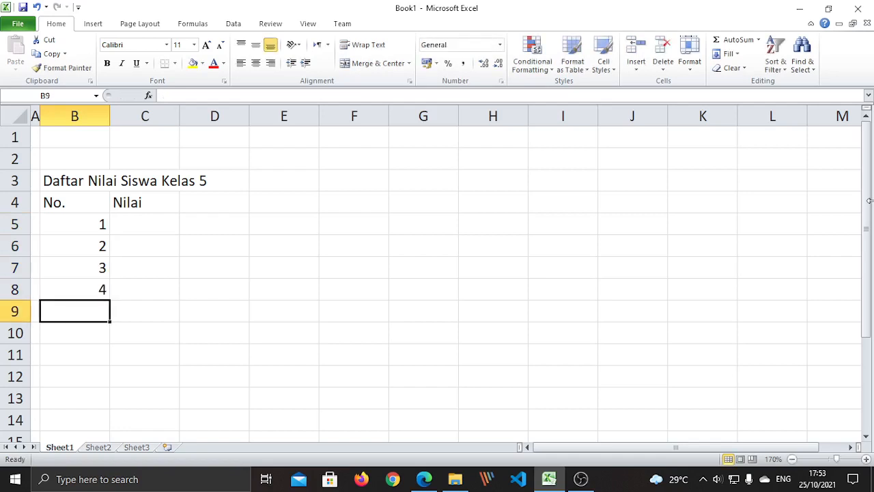
pyautogui.write('5')
pyautogui.press('Return')
# - Continue with 6 through 10 in B10:B14 and select the numbered column
pyautogui.write('6')
pyautogui.press('Return')
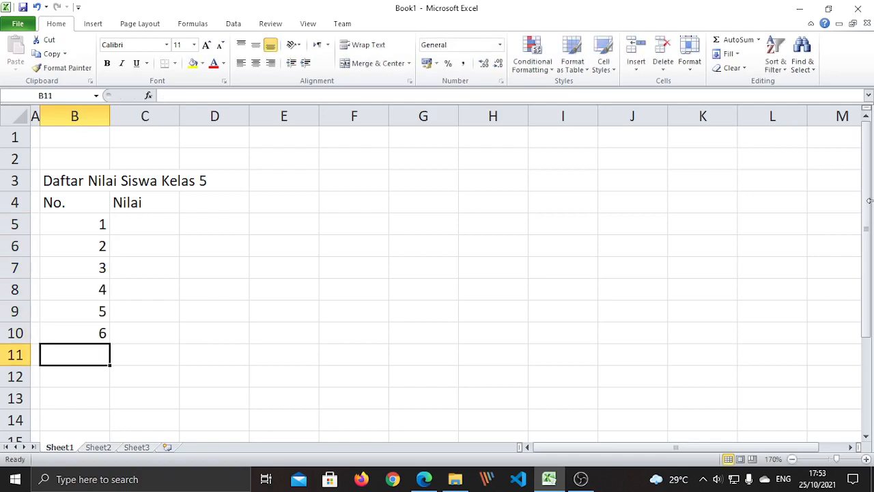
pyautogui.write('7')
pyautogui.press('Return')
pyautogui.write('8')
pyautogui.press('Return')
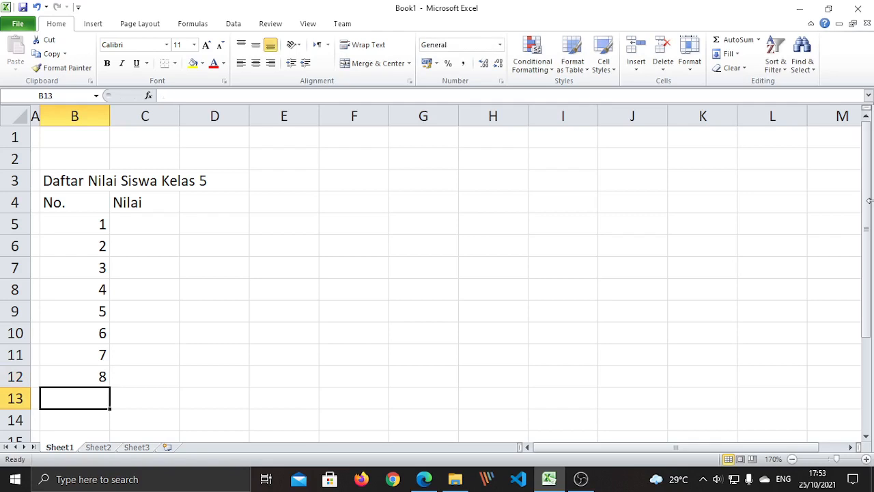
pyautogui.write('9')
pyautogui.press('Return')
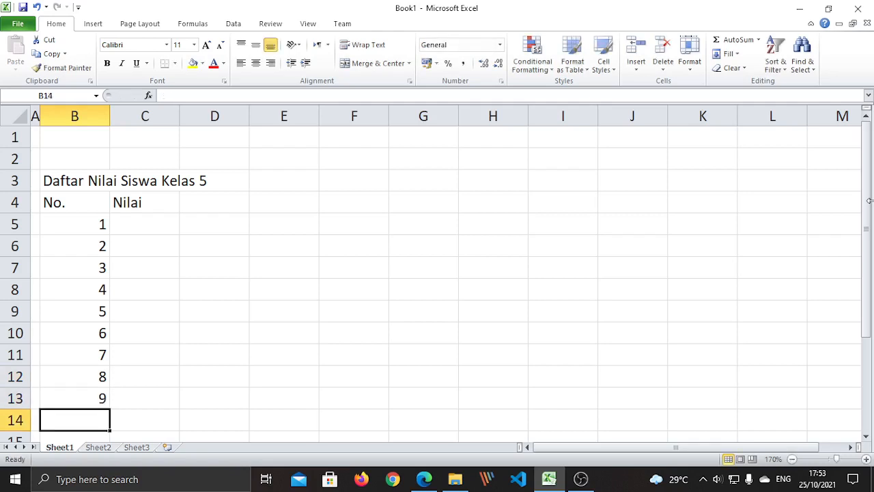
pyautogui.write('10')
pyautogui.press('Return')
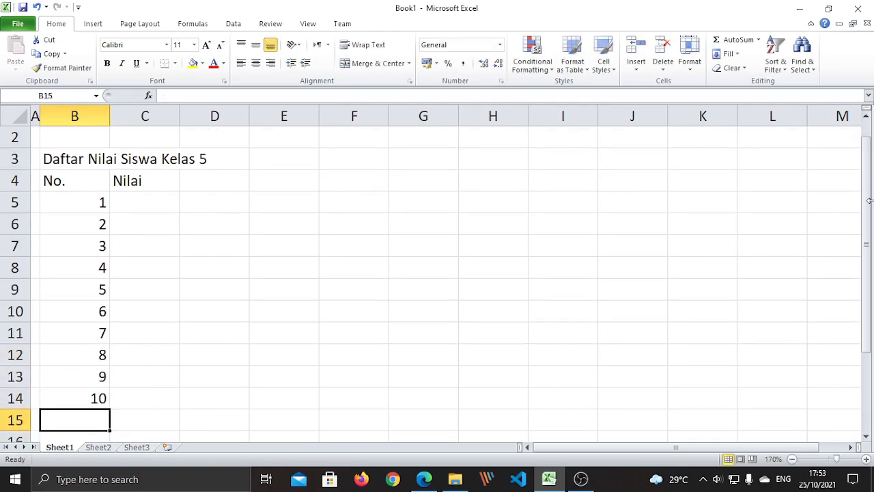
pyautogui.click(166, 326)
pyautogui.moveTo(85, 210); pyautogui.dragTo(93, 400)
# - Delete the numbers 1–10 from B5:B14
pyautogui.press('Delete')
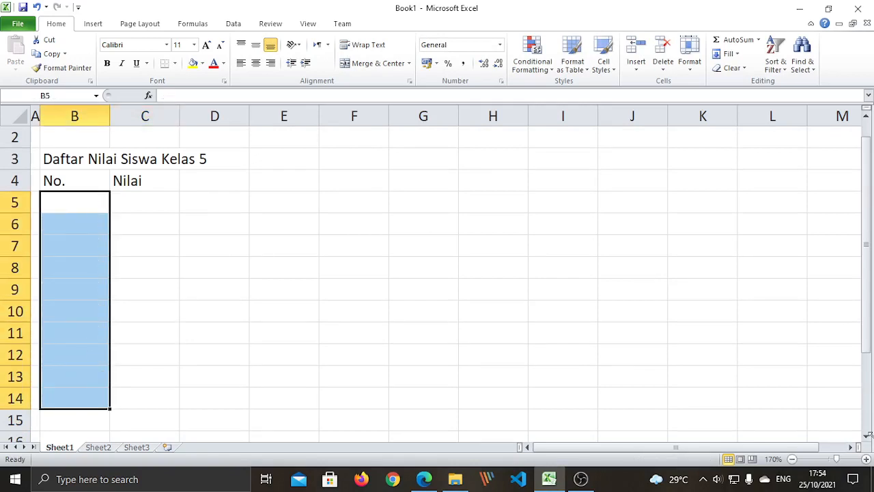
pyautogui.click(177, 309)
pyautogui.moveTo(232, 225); pyautogui.dragTo(203, 239)
pyautogui.click(76, 200)
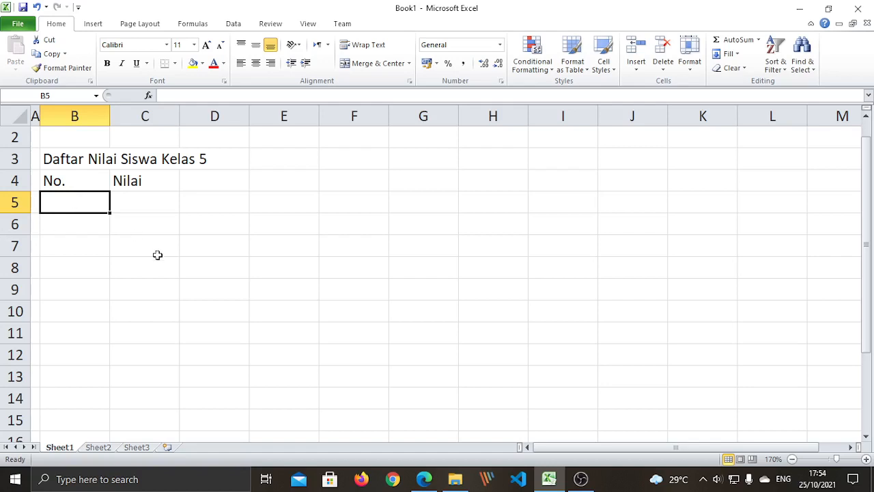
pyautogui.click(166, 280)
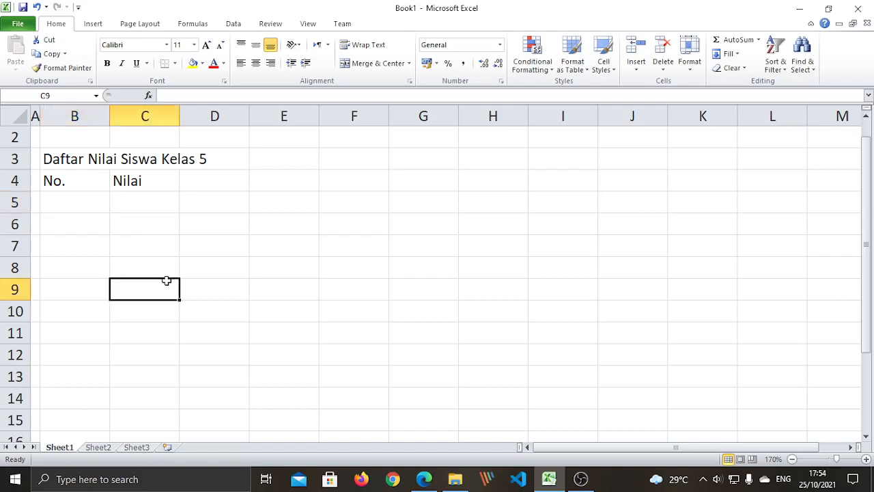
pyautogui.click(257, 323)
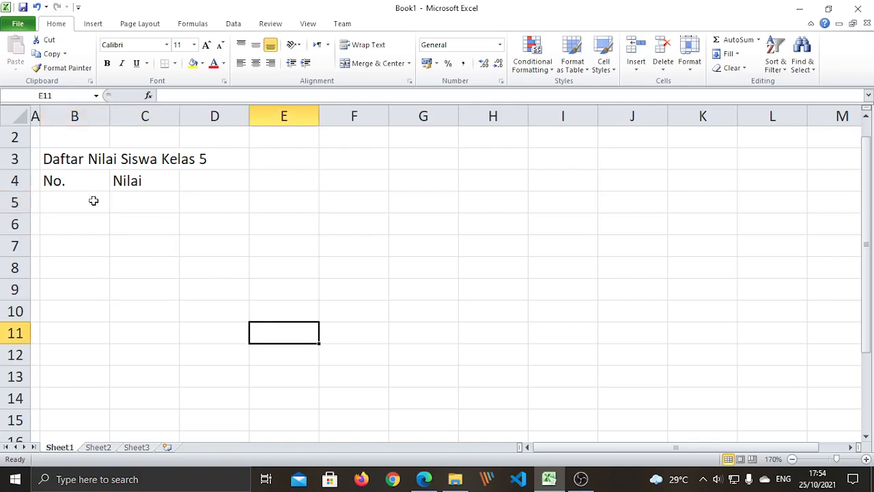
pyautogui.click(136, 272)
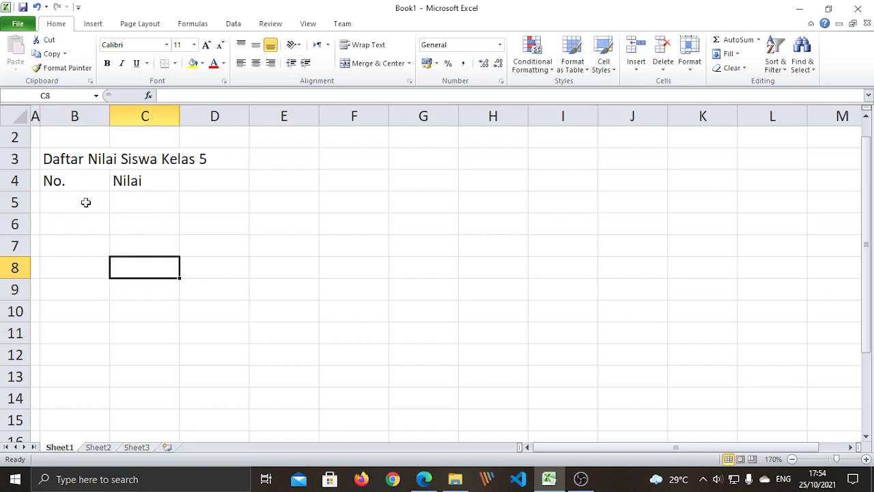
# - Type 1 into B5 to restart the numbering
pyautogui.click(85, 202)
pyautogui.write('1')
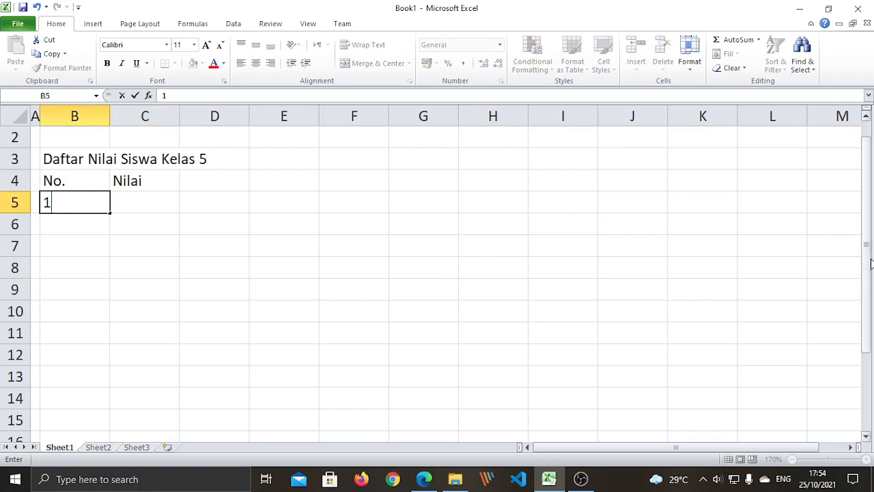
pyautogui.press('Return')
pyautogui.click(150, 336)
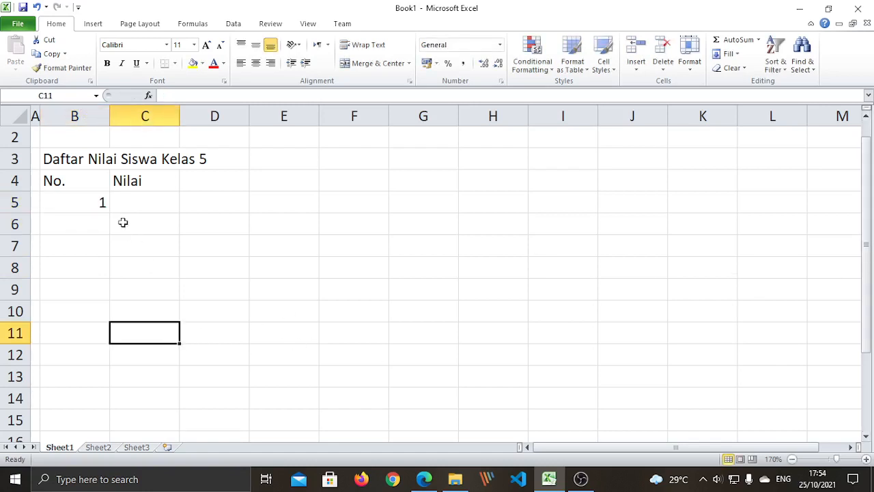
pyautogui.click(89, 205)
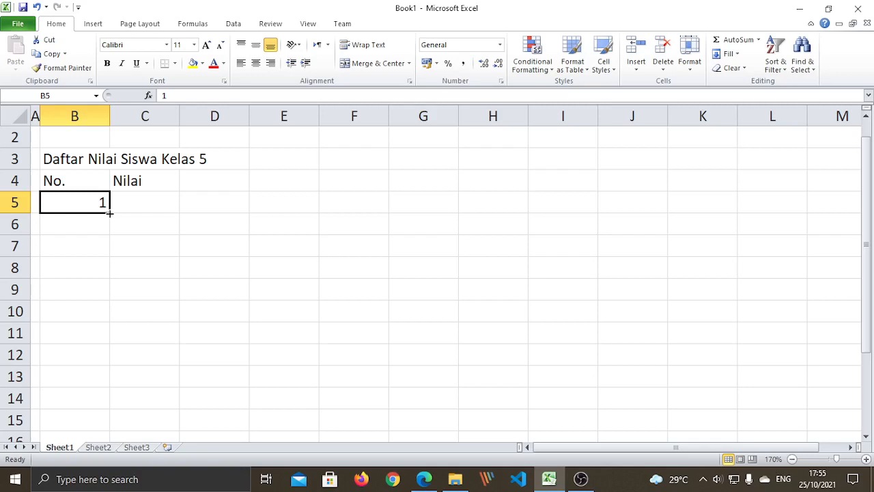
# - Fill B5 down to B6 and switch Auto Fill Options to Fill Series so B6 shows 2
pyautogui.moveTo(109, 213); pyautogui.dragTo(109, 213)
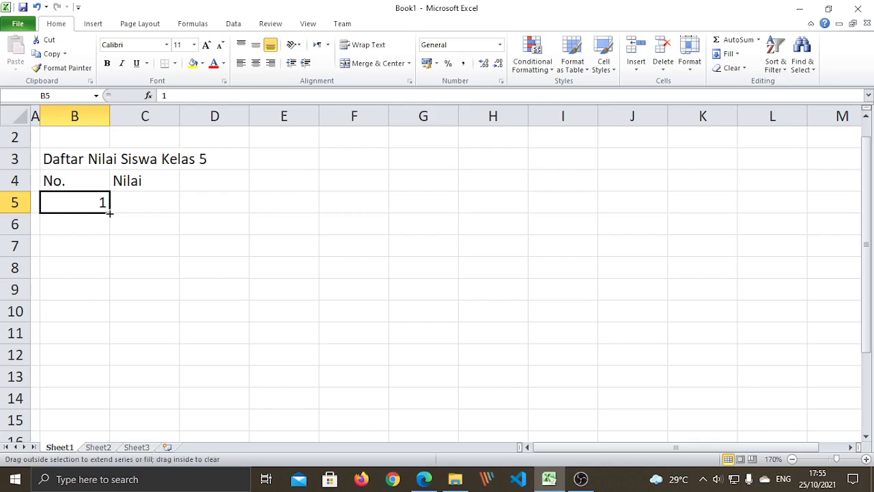
pyautogui.moveTo(109, 217); pyautogui.dragTo(110, 230)
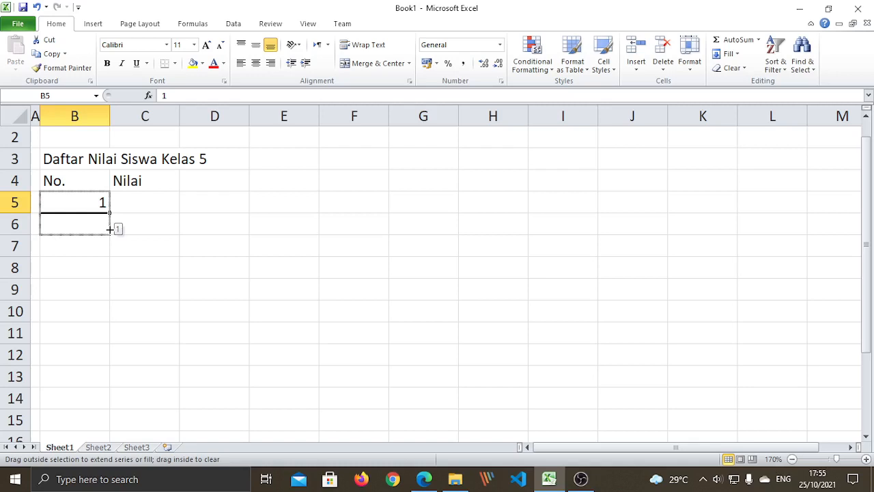
pyautogui.moveTo(109, 230); pyautogui.dragTo(109, 231)
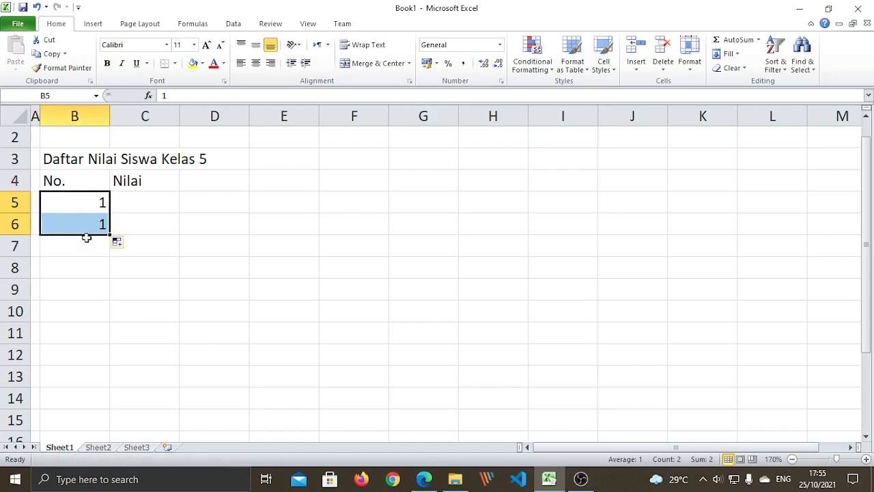
pyautogui.click(128, 244)
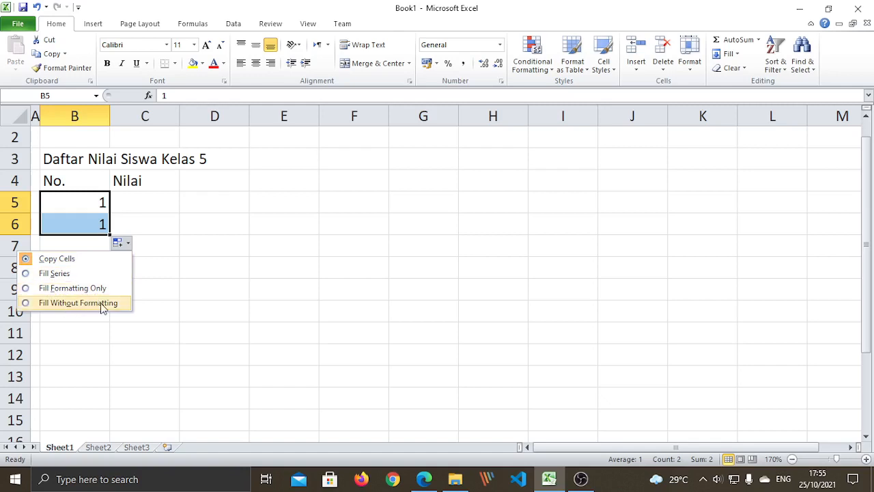
pyautogui.click(27, 275)
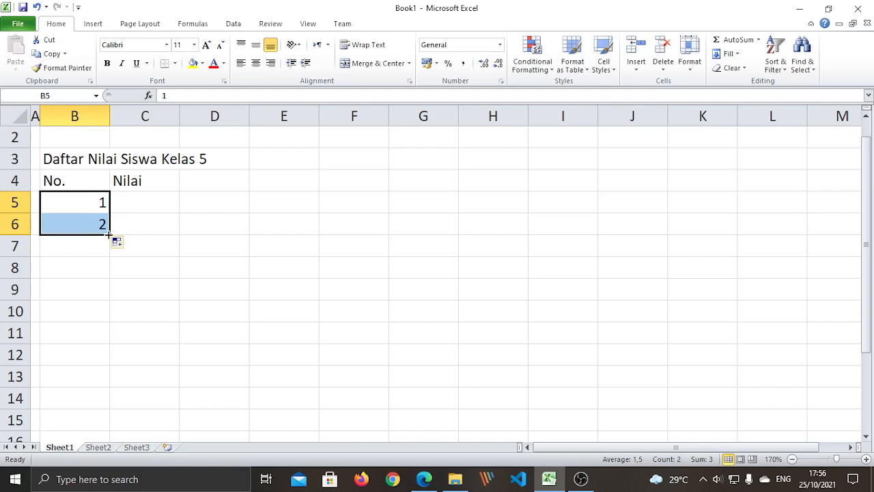
# - Extend the B5:B6 series down to B14 so the No. column runs 1 to 10
pyautogui.moveTo(109, 234); pyautogui.dragTo(108, 251)
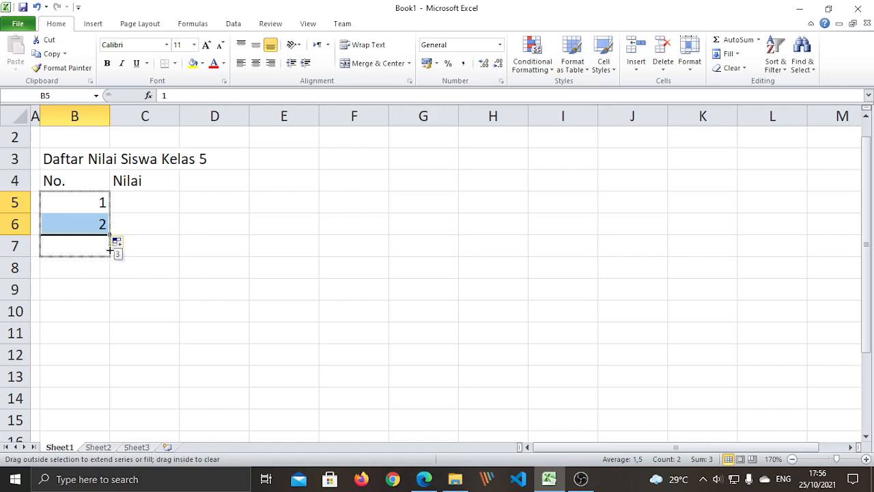
pyautogui.moveTo(108, 258); pyautogui.dragTo(108, 270)
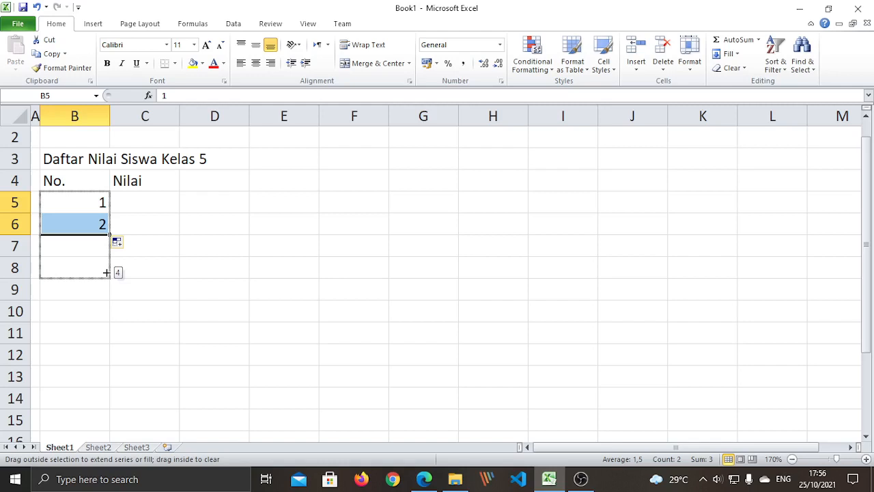
pyautogui.moveTo(105, 282); pyautogui.dragTo(107, 402)
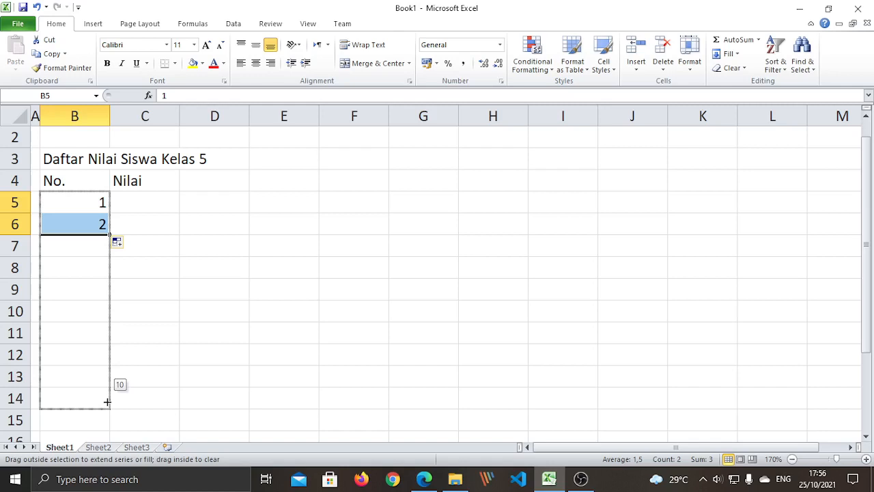
pyautogui.moveTo(108, 402); pyautogui.dragTo(108, 406)
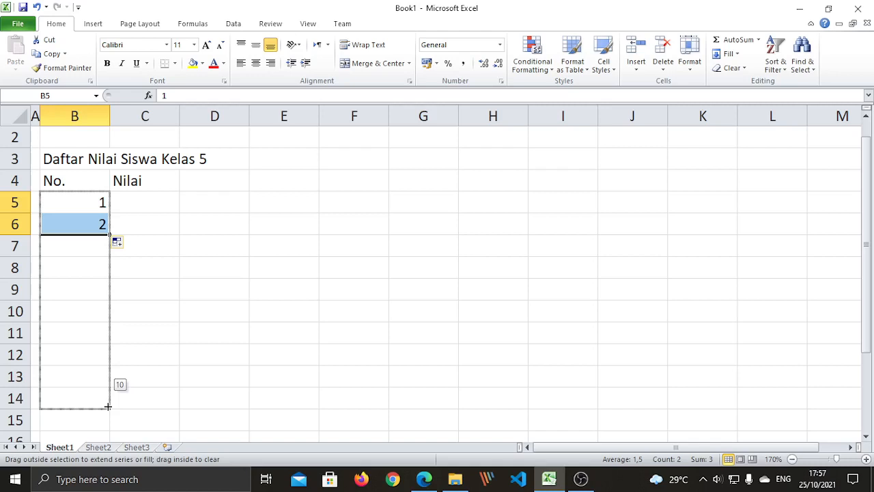
pyautogui.moveTo(107, 406); pyautogui.dragTo(108, 407)
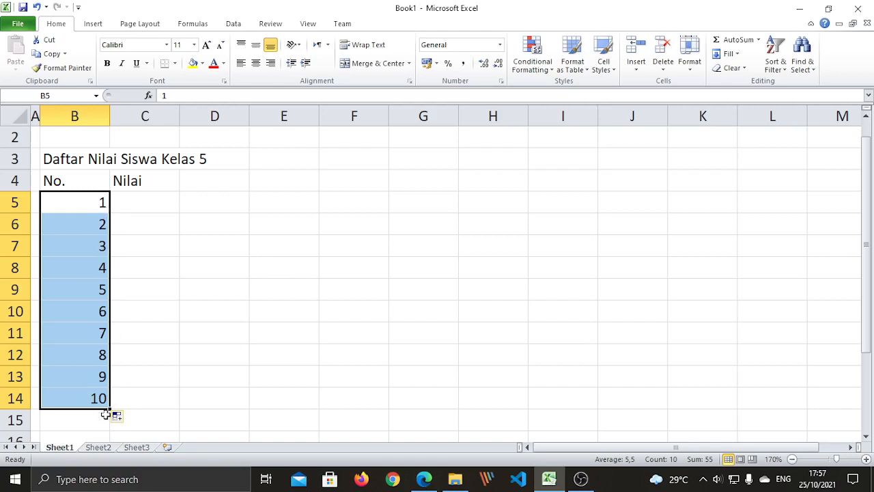
pyautogui.click(128, 418)
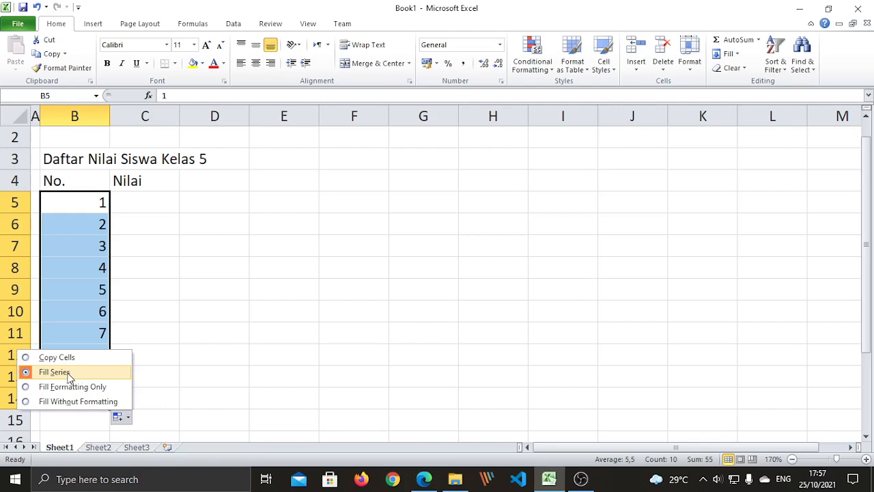
pyautogui.click(222, 245)
pyautogui.rightClick(240, 249)
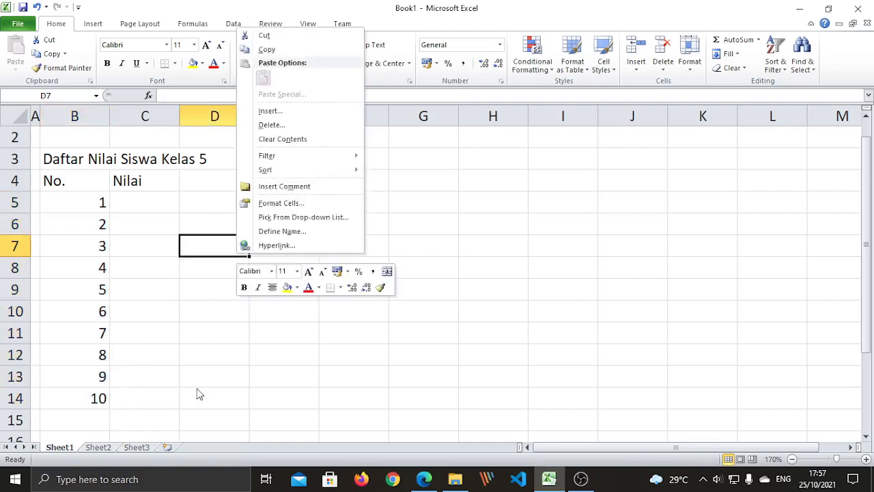
pyautogui.press('Escape')
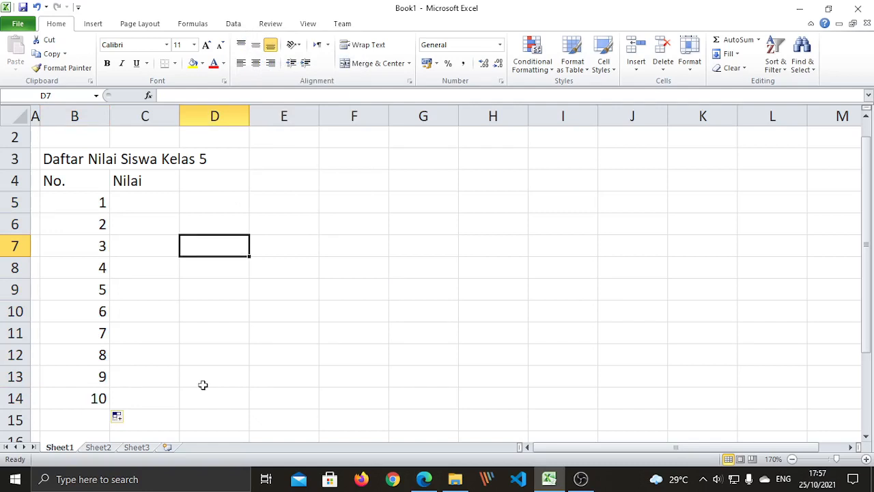
pyautogui.click(293, 197)
pyautogui.write('1')
pyautogui.press('Return')
pyautogui.write('2')
pyautogui.press('Return')
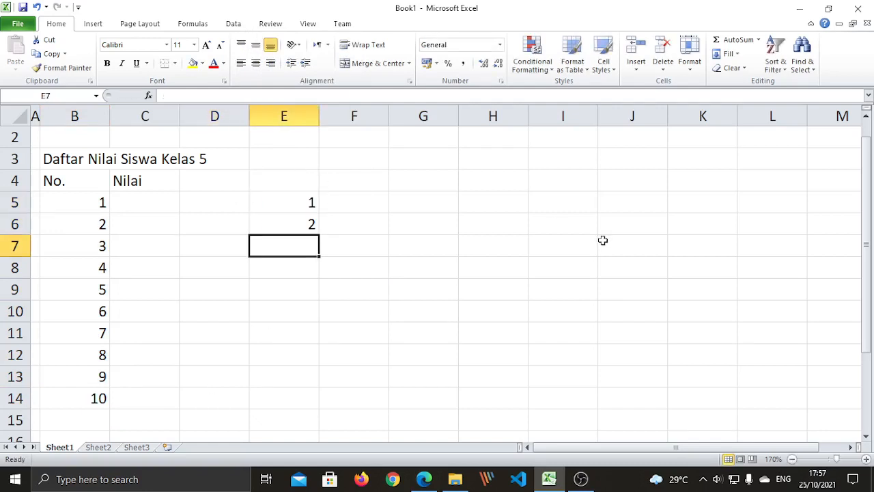
pyautogui.moveTo(280, 203); pyautogui.dragTo(289, 221)
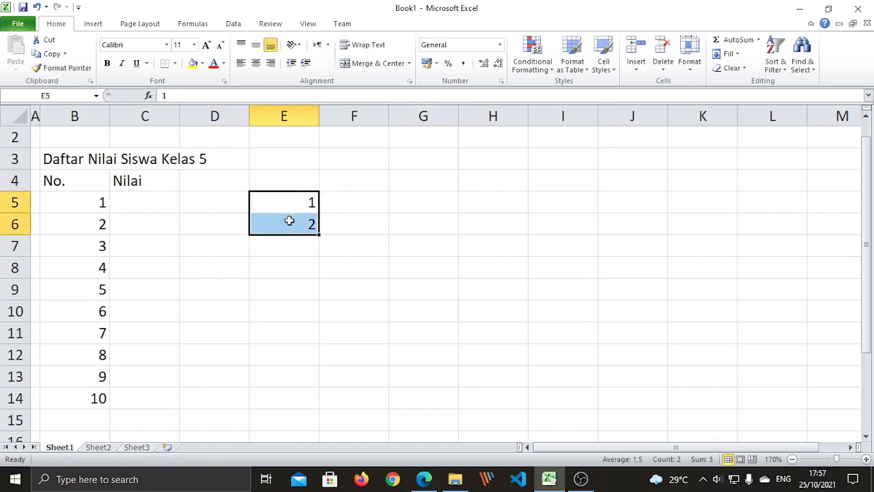
pyautogui.press('Delete')
pyautogui.click(325, 313)
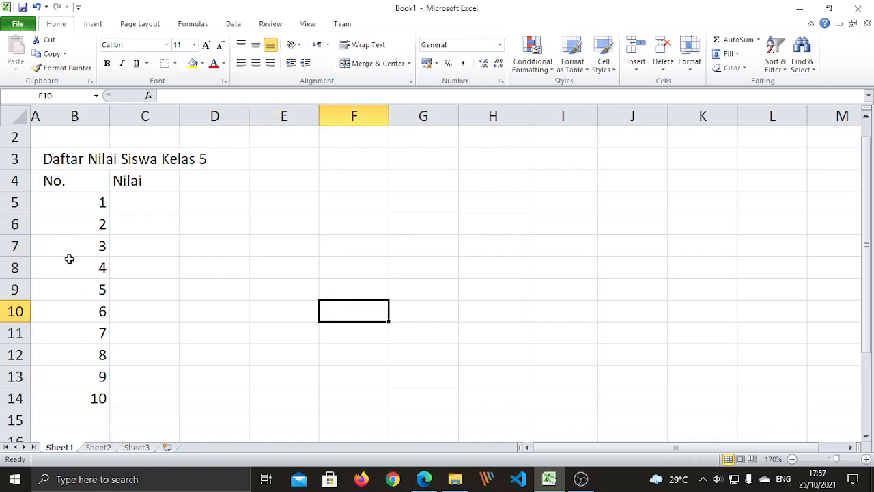
pyautogui.click(314, 197)
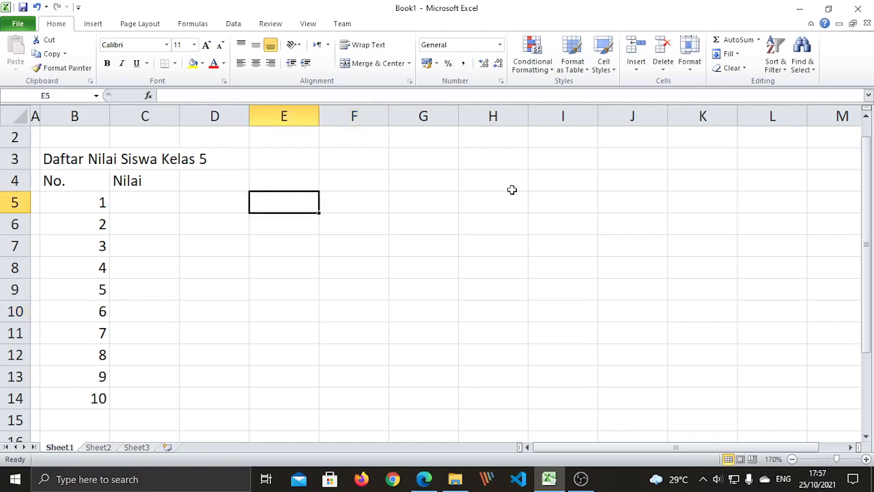
pyautogui.write('1')
pyautogui.press('Return')
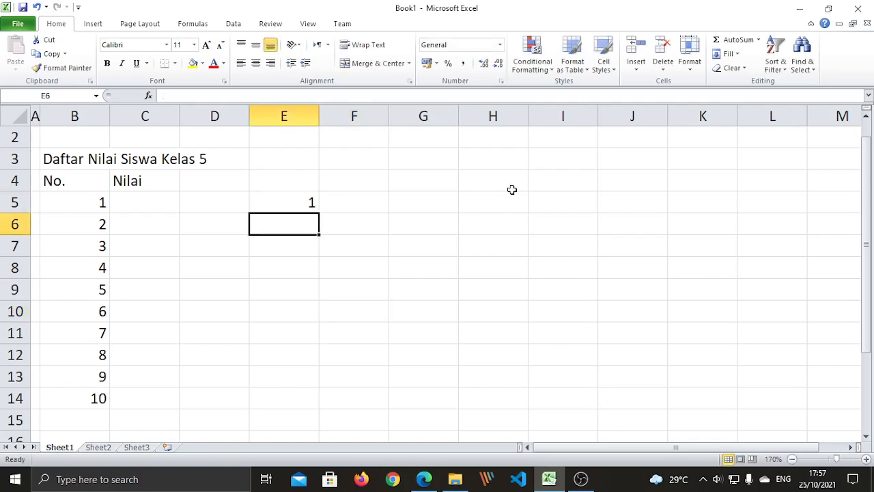
pyautogui.click(295, 203)
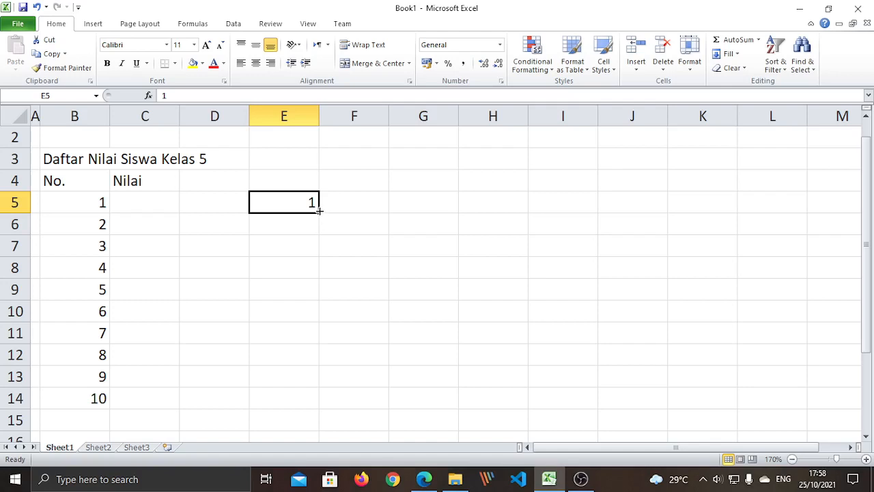
pyautogui.moveTo(319, 212); pyautogui.dragTo(317, 230)
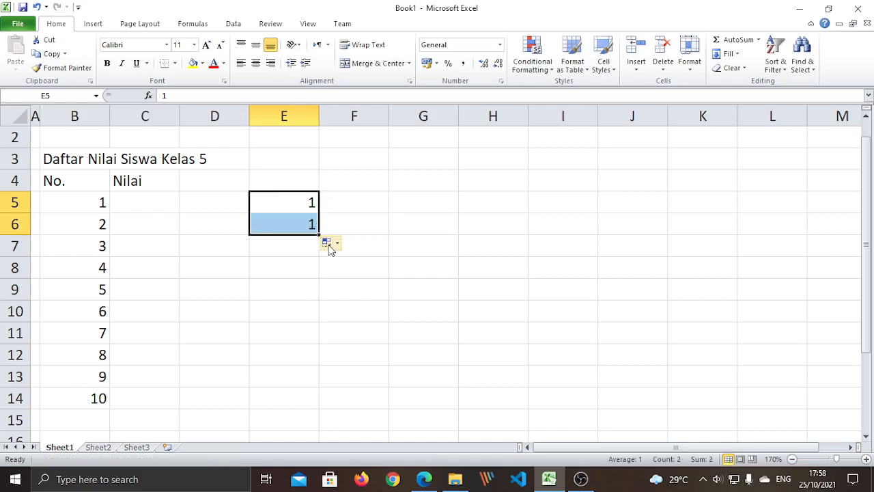
pyautogui.click(329, 243)
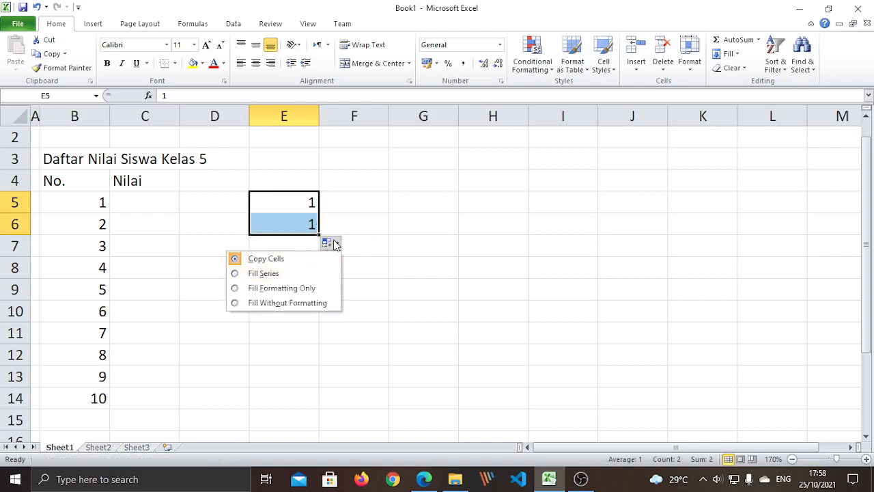
pyautogui.click(254, 273)
pyautogui.moveTo(321, 235); pyautogui.dragTo(243, 437)
pyautogui.scroll(6, 503, 312)
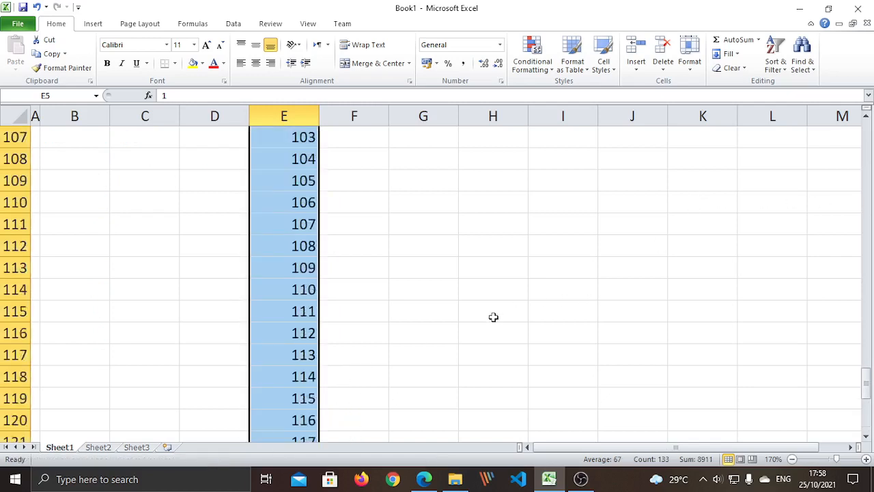
pyautogui.scroll(20, 493, 316)
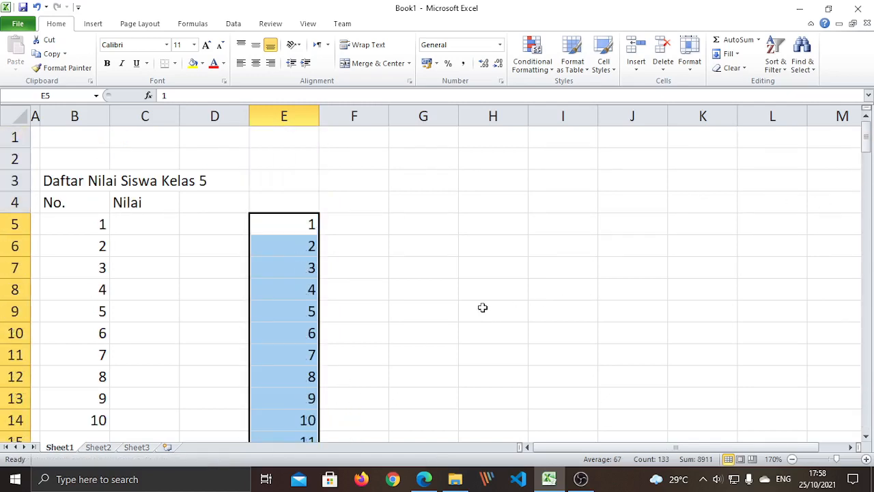
pyautogui.scroll(-20, 482, 308)
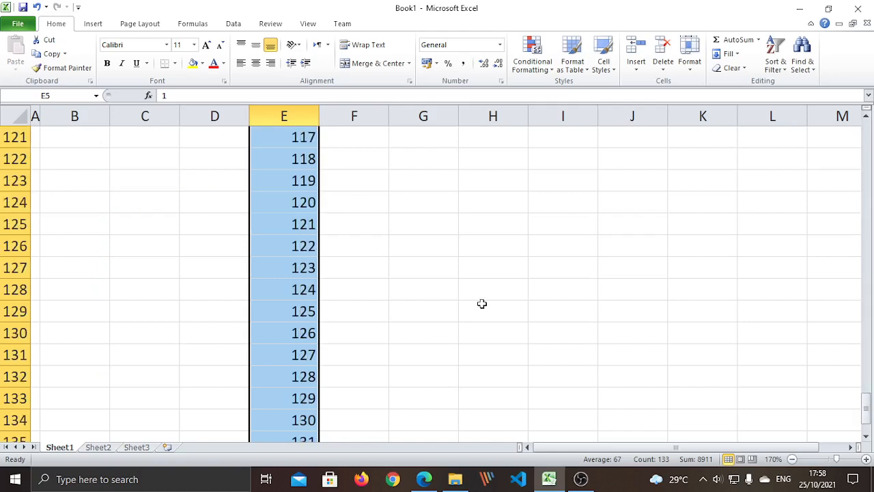
pyautogui.scroll(-8, 482, 304)
pyautogui.scroll(7, 482, 302)
pyautogui.scroll(-2, 481, 300)
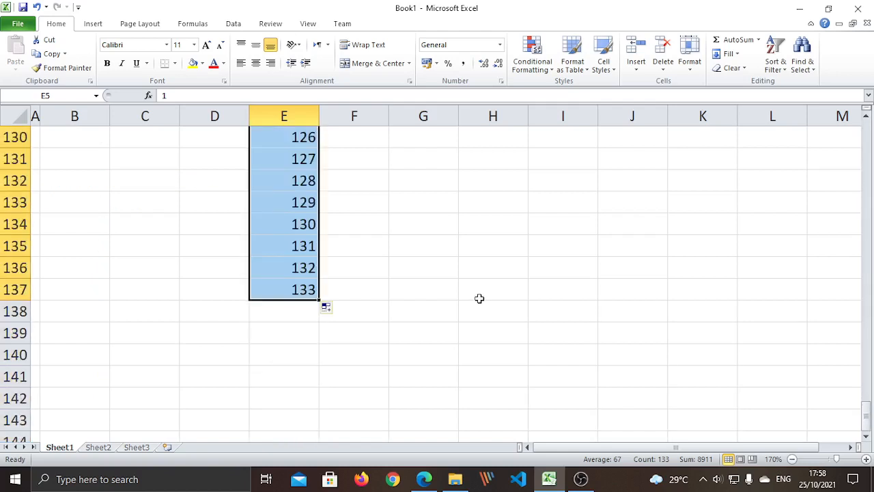
pyautogui.scroll(20, 287, 289)
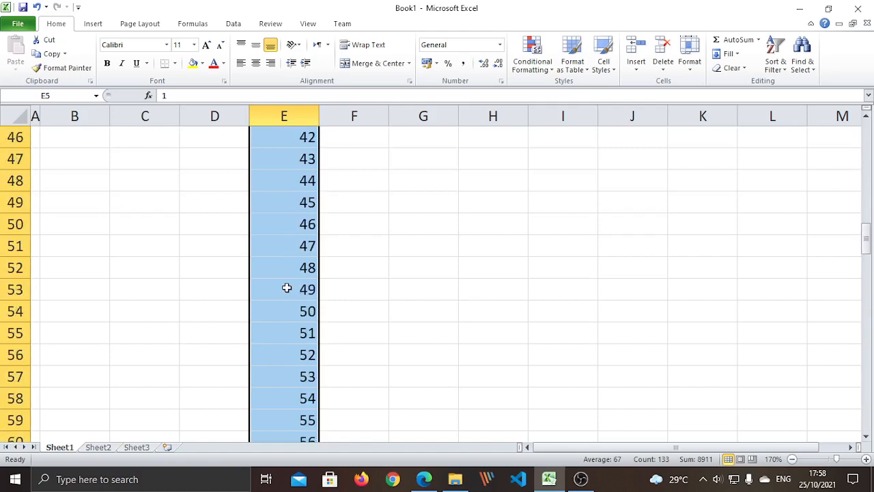
pyautogui.scroll(15, 287, 289)
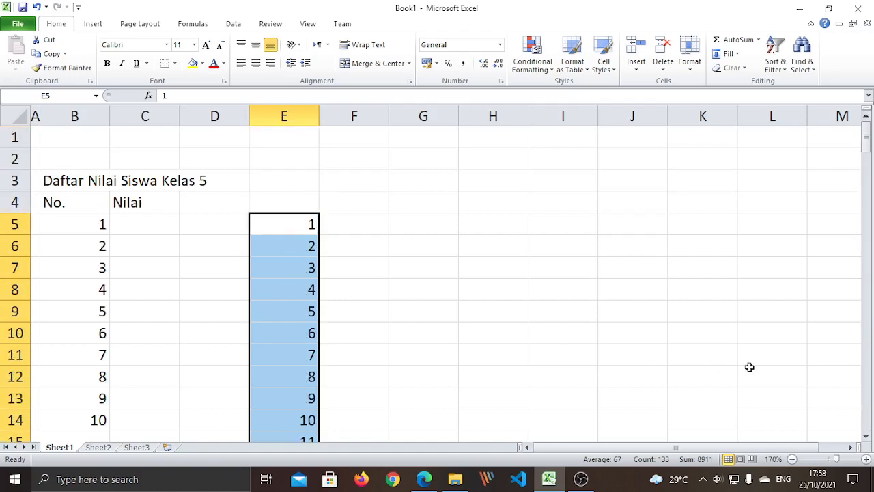
pyautogui.press('Delete')
pyautogui.click(139, 311)
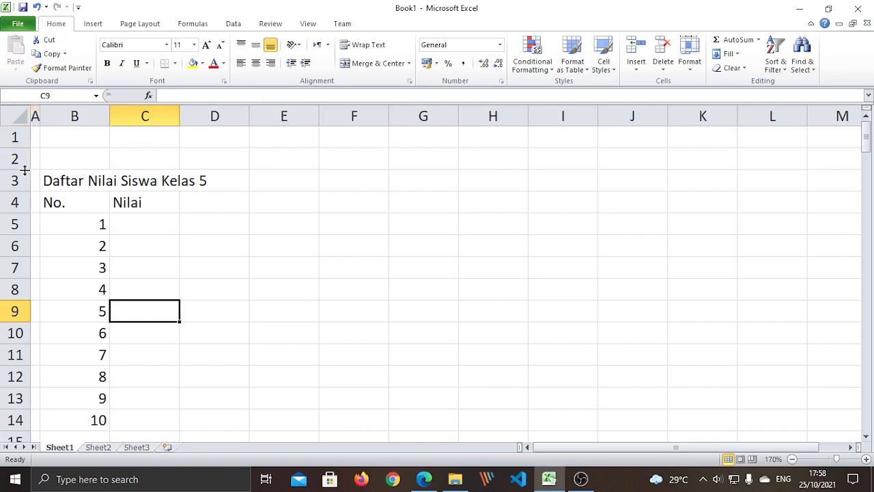
# - Shrink row 2 to a thin margin of about 6 points, then try 80 in C5 and erase it
pyautogui.moveTo(24, 171); pyautogui.dragTo(26, 128)
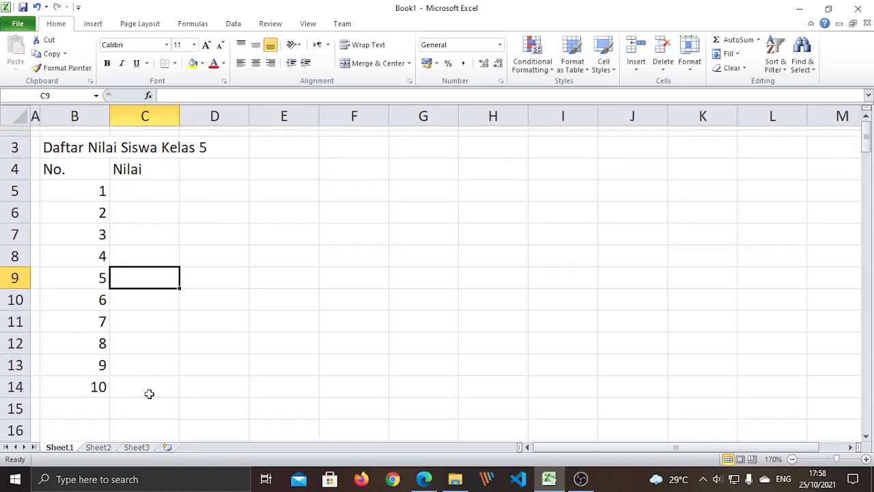
pyautogui.click(195, 367)
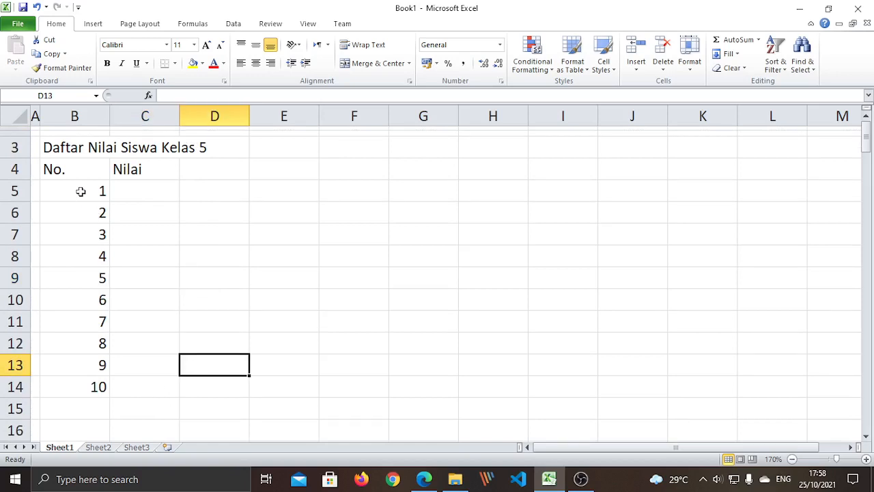
pyautogui.click(146, 190)
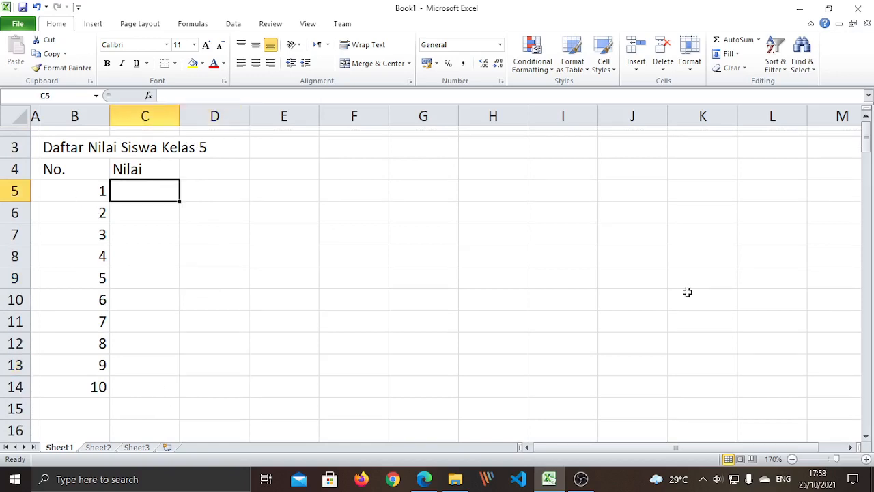
pyautogui.write('80')
pyautogui.press('BackSpace')
pyautogui.press('BackSpace')
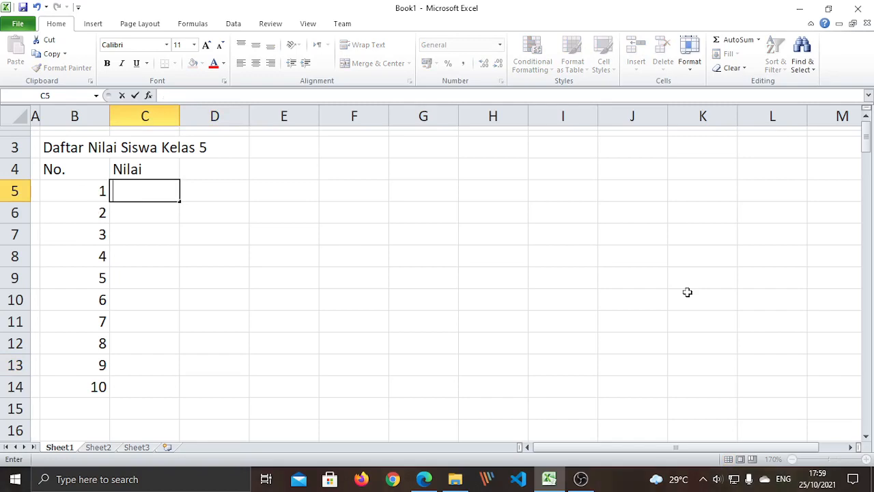
# - Go to the rumusExcel folder on Local Disk (E:) in File Explorer
pyautogui.click(451, 484)
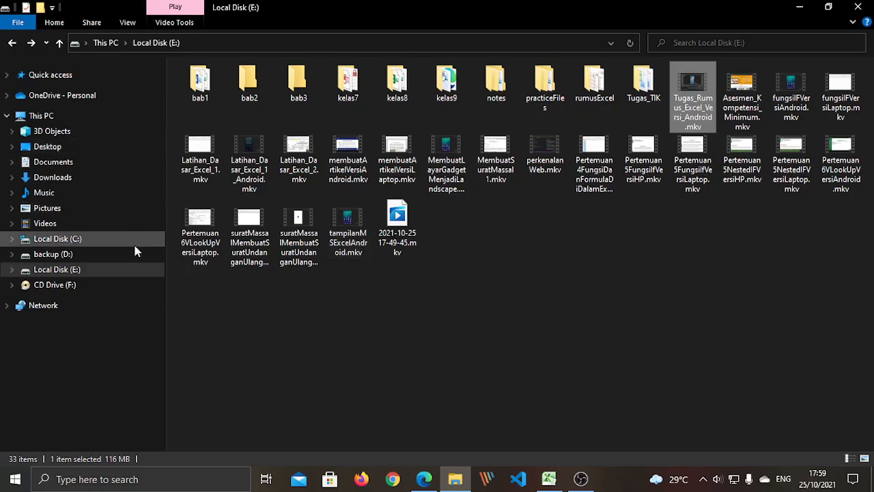
pyautogui.click(77, 273)
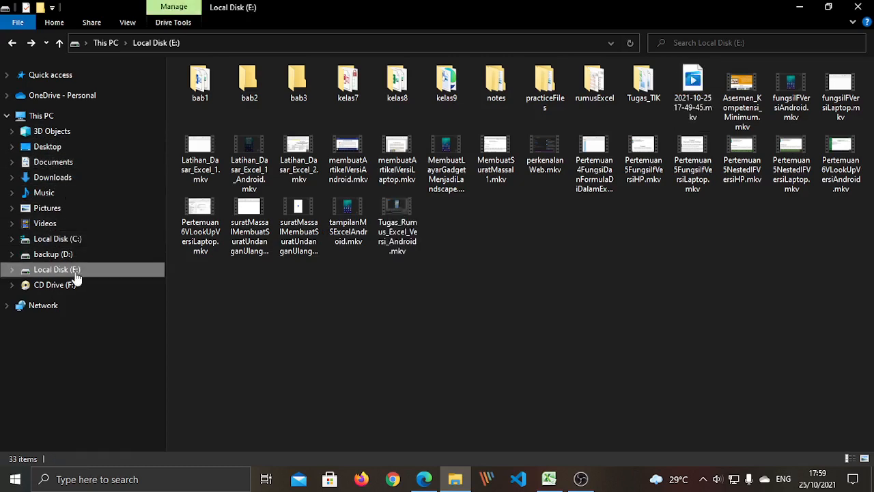
pyautogui.doubleClick(594, 83)
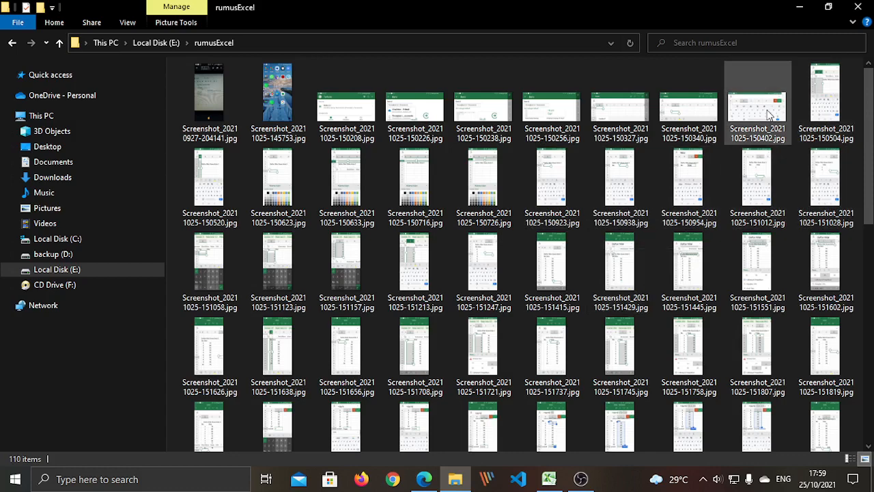
# - View Screenshot_20211025-151123.jpg in Photos and page forward to the full grade list screenshot
pyautogui.click(284, 269)
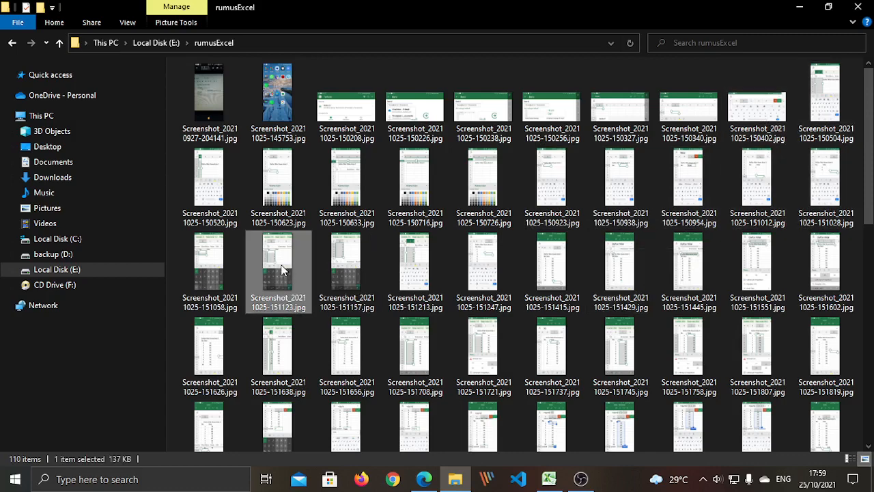
pyautogui.doubleClick(283, 270)
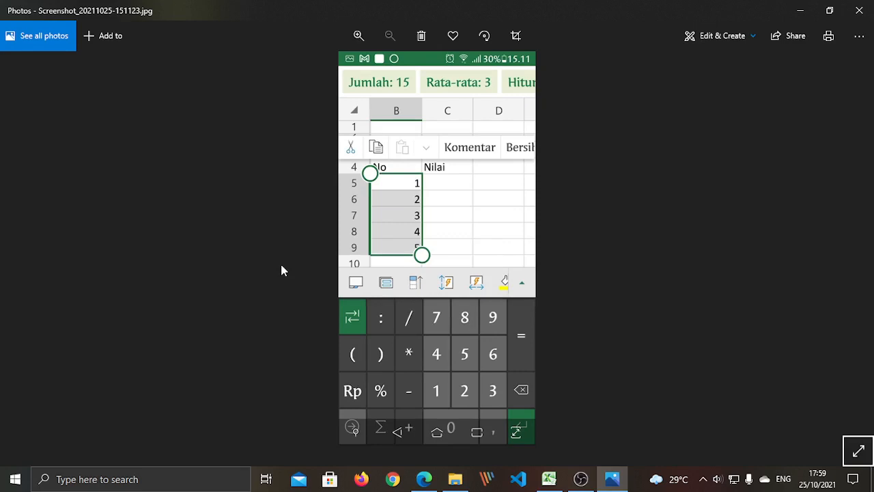
pyautogui.click(857, 249)
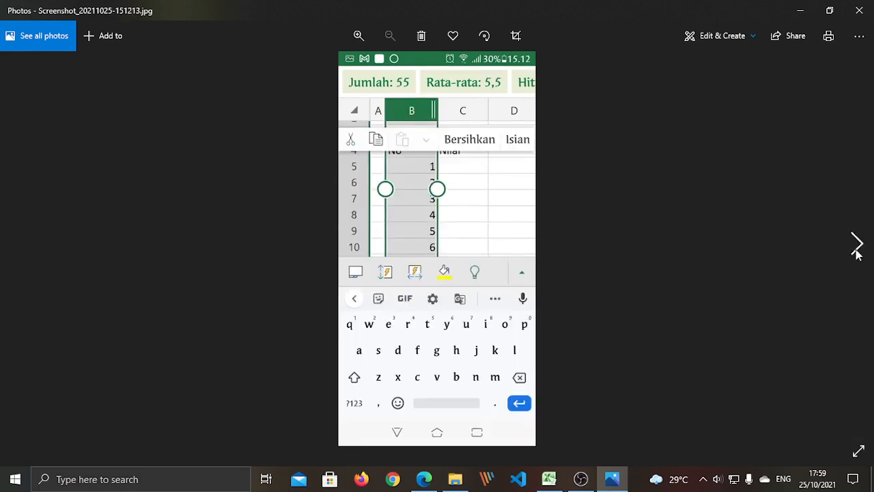
pyautogui.click(857, 249)
pyautogui.click(857, 249)
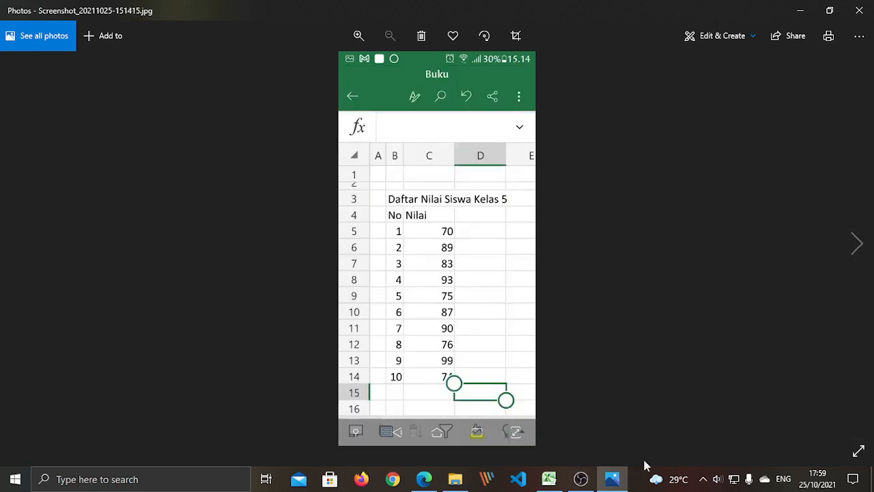
# - Enter the grades 70, 89 and 83 into C5:C7
pyautogui.click(549, 479)
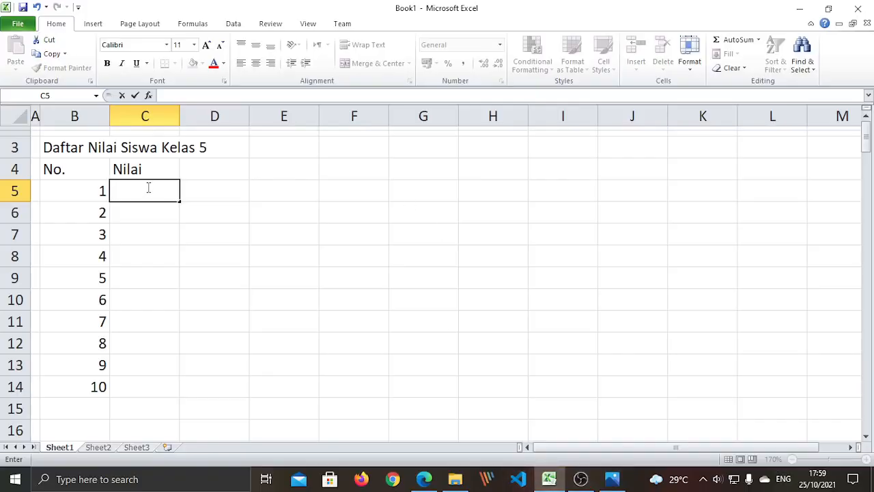
pyautogui.write('70')
pyautogui.press('Return')
pyautogui.write('89')
pyautogui.press('Return')
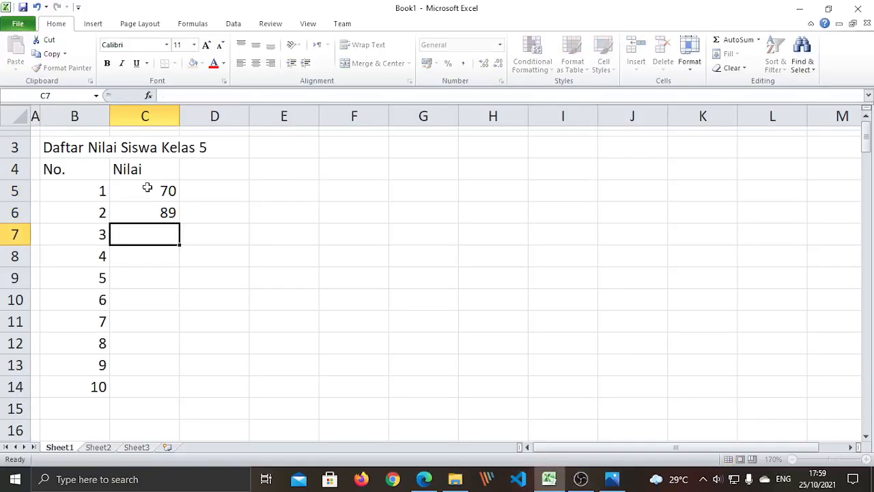
pyautogui.write('83')
pyautogui.press('Return')
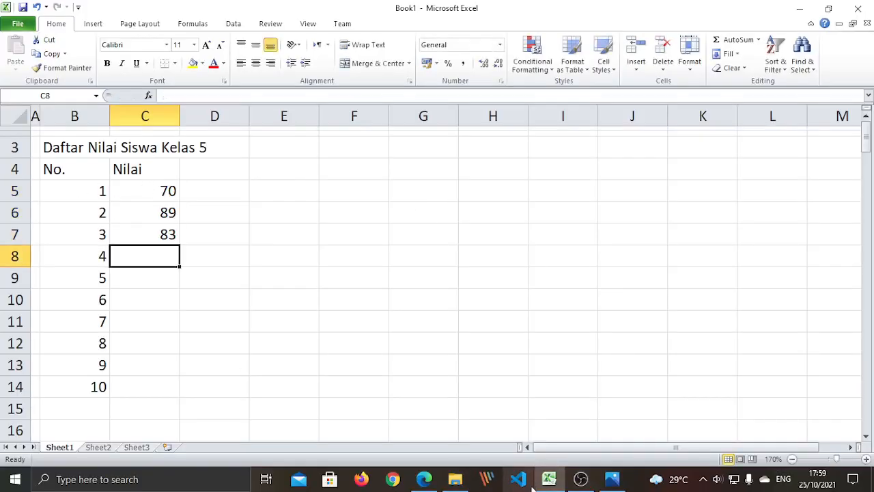
# - After checking the screenshot, enter 93, 85 and 87 into C8:C10
pyautogui.click(549, 480)
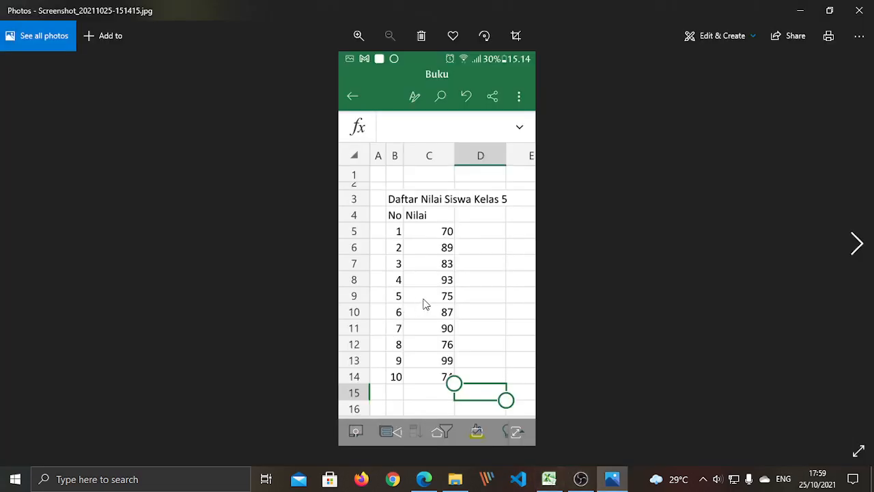
pyautogui.click(554, 484)
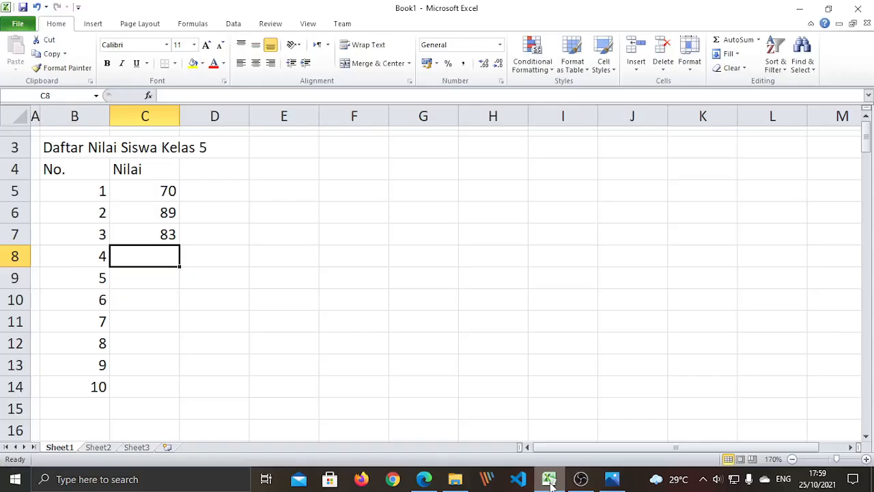
pyautogui.write('93')
pyautogui.press('Return')
pyautogui.write('85')
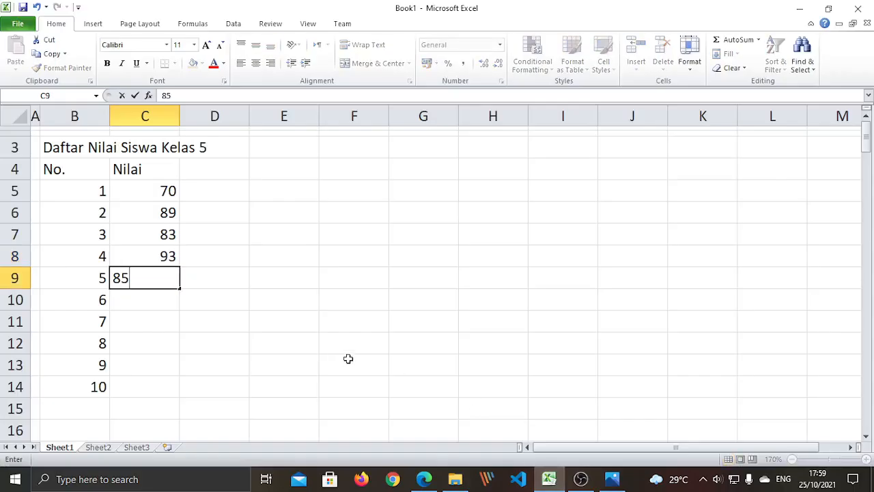
pyautogui.press('Return')
pyautogui.write('87')
pyautogui.press('Return')
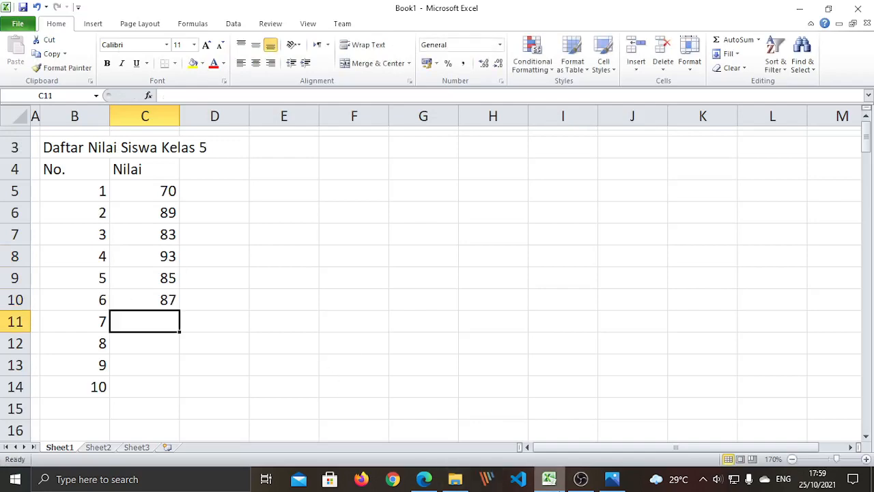
# - Correct the grade in C9 from 85 to 75
pyautogui.click(555, 481)
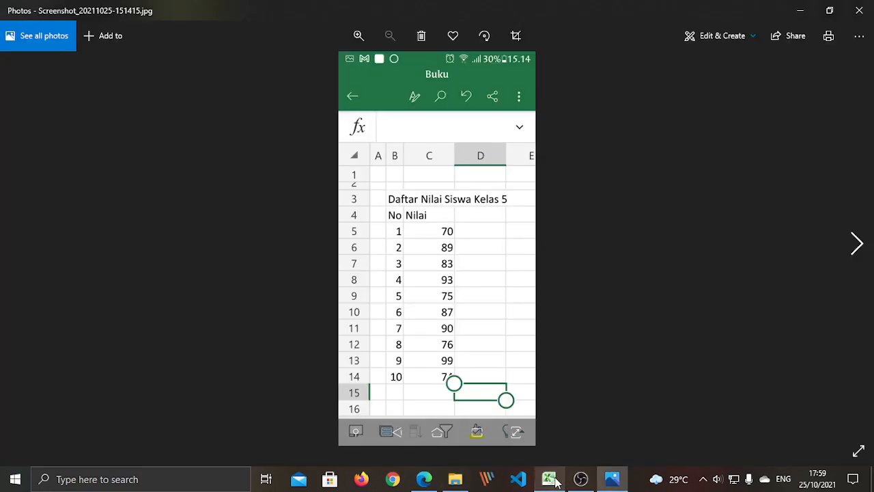
pyautogui.click(555, 482)
pyautogui.click(145, 279)
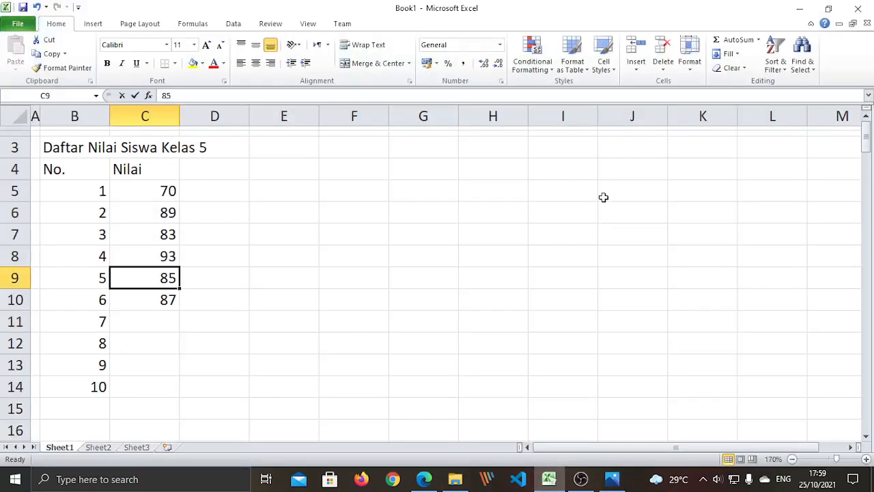
pyautogui.write('75')
pyautogui.press('Return')
pyautogui.press('Return')
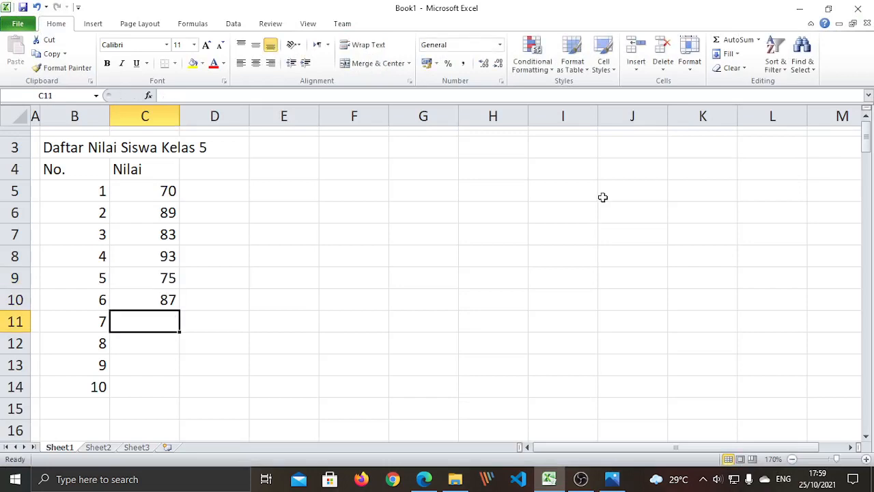
# - Enter the grades 90, 76 and 99 into C11:C13
pyautogui.click(550, 480)
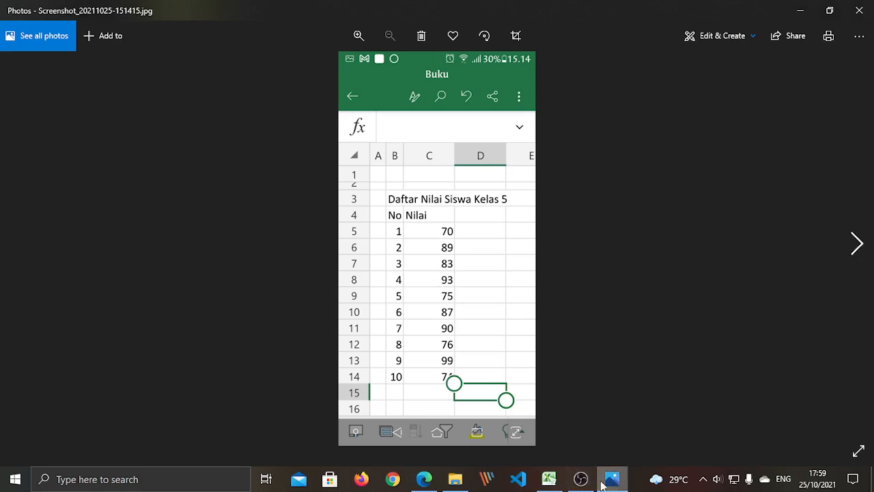
pyautogui.click(550, 481)
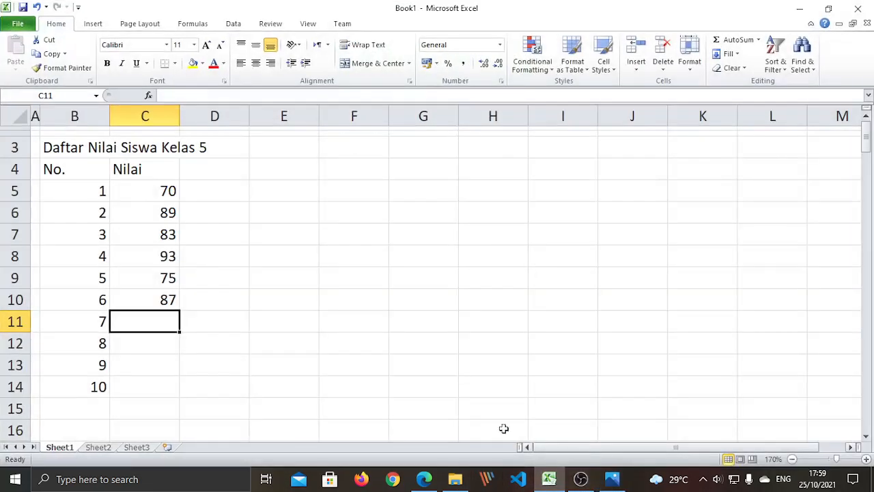
pyautogui.write('90')
pyautogui.press('Return')
pyautogui.write('76')
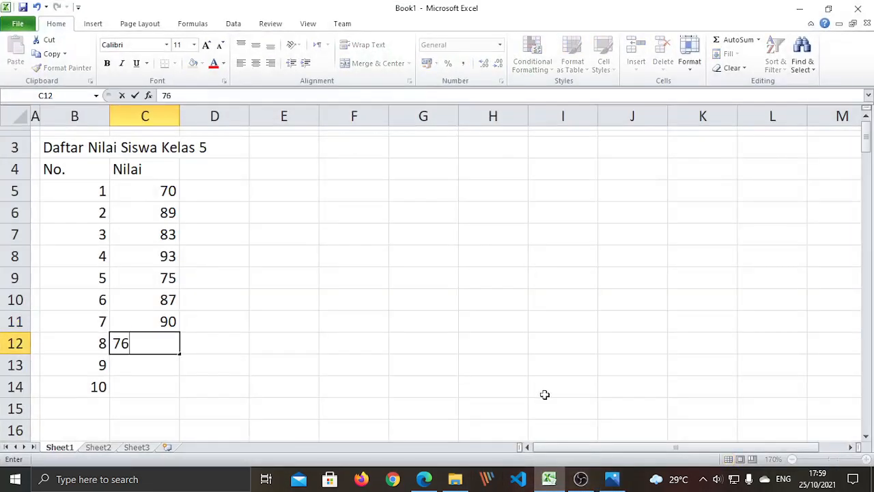
pyautogui.press('Return')
pyautogui.write('99')
pyautogui.press('Return')
# - Enter 74 in C14 and select C5:C14 to check the 836 sum
pyautogui.click(550, 480)
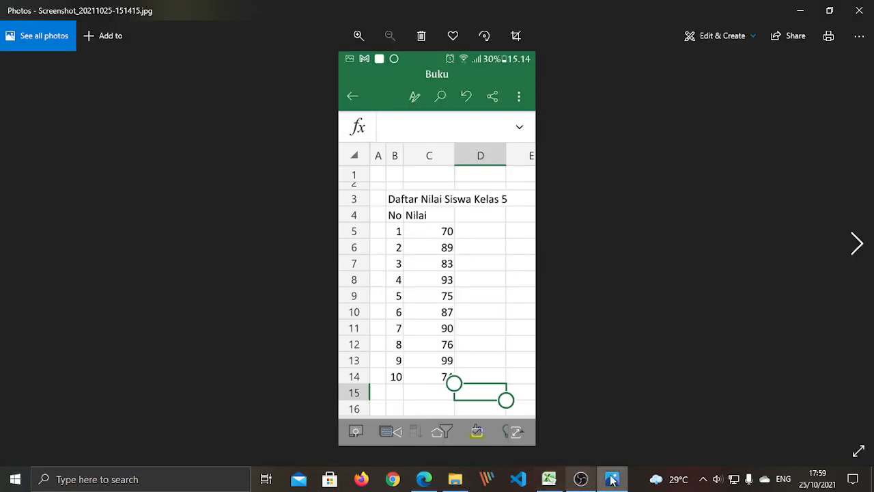
pyautogui.click(549, 479)
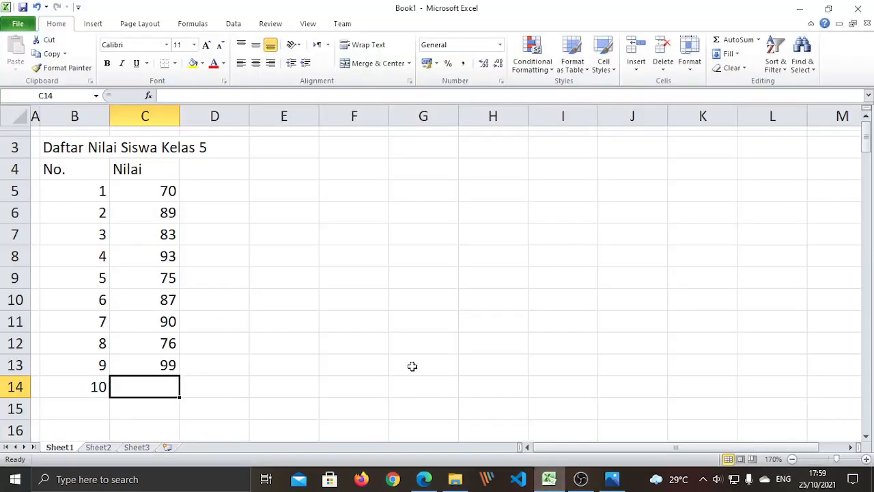
pyautogui.write('74')
pyautogui.press('Return')
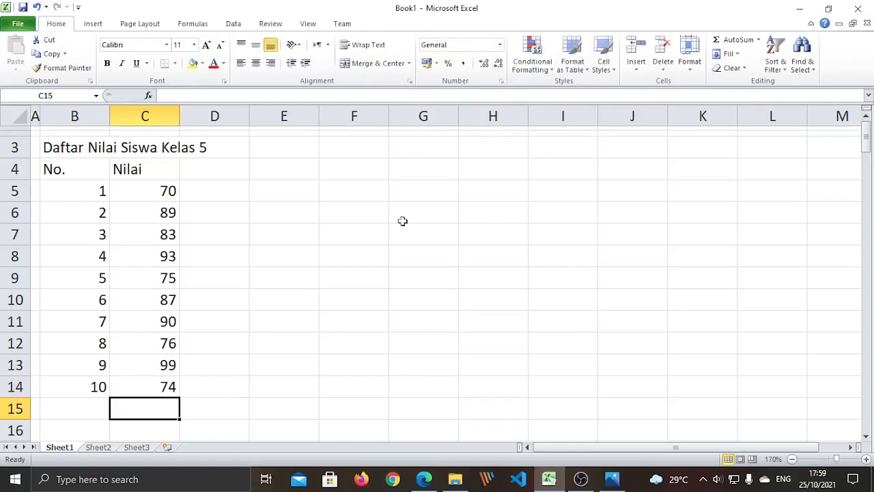
pyautogui.click(291, 262)
pyautogui.moveTo(151, 184); pyautogui.dragTo(160, 384)
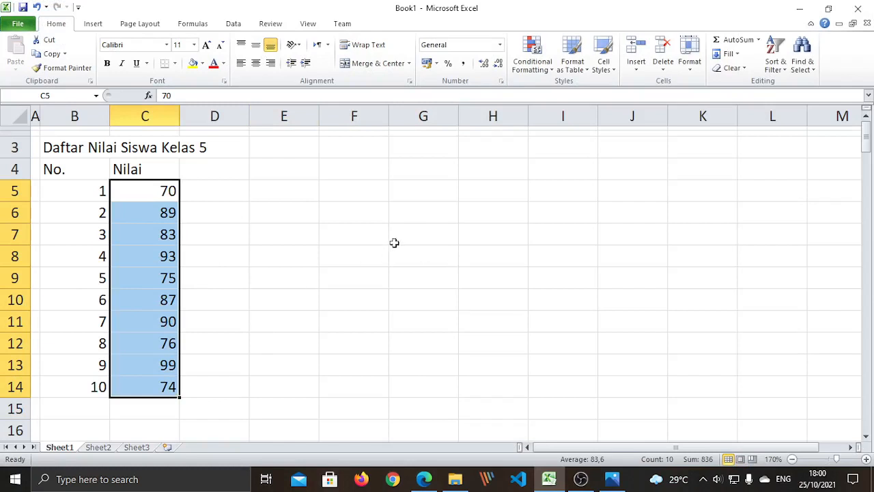
# - Center the numbers and grades in the table body B5:C14
pyautogui.click(258, 341)
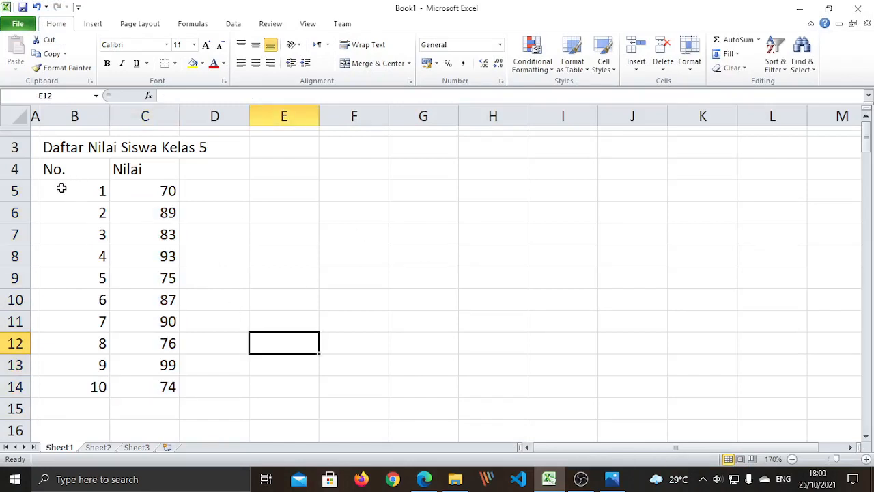
pyautogui.moveTo(61, 189); pyautogui.dragTo(167, 381)
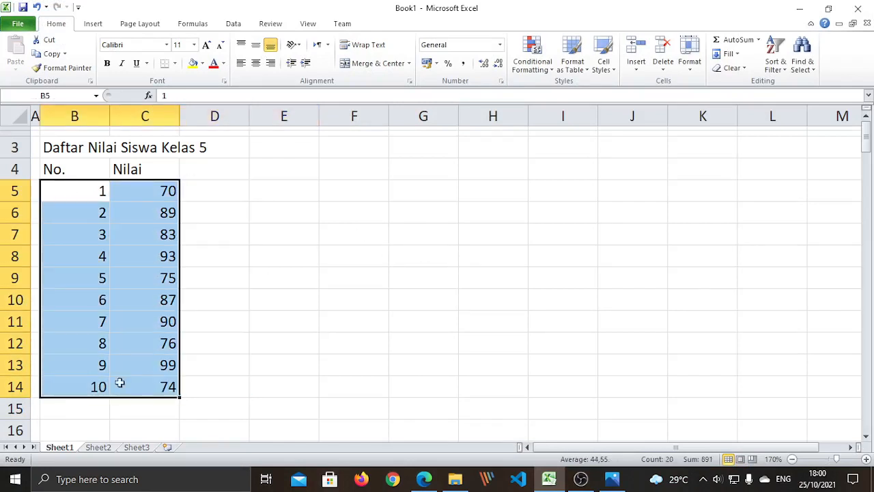
pyautogui.moveTo(215, 315); pyautogui.dragTo(214, 301)
pyautogui.click(68, 192)
pyautogui.moveTo(73, 194); pyautogui.dragTo(162, 385)
pyautogui.click(257, 64)
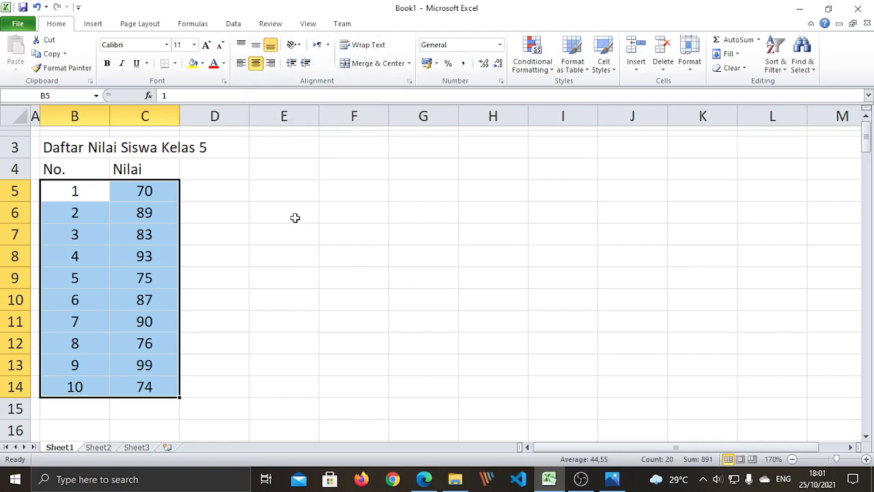
pyautogui.click(252, 316)
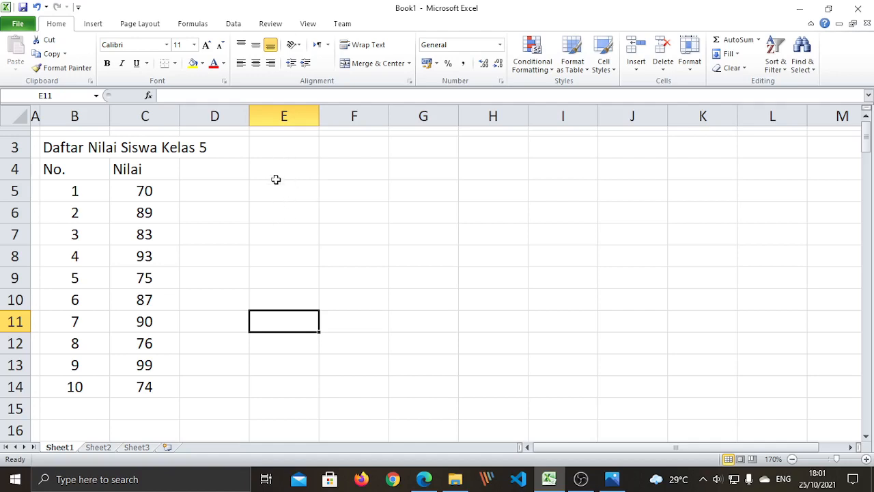
# - Center the No. and Nilai headers in row 4
pyautogui.click(192, 362)
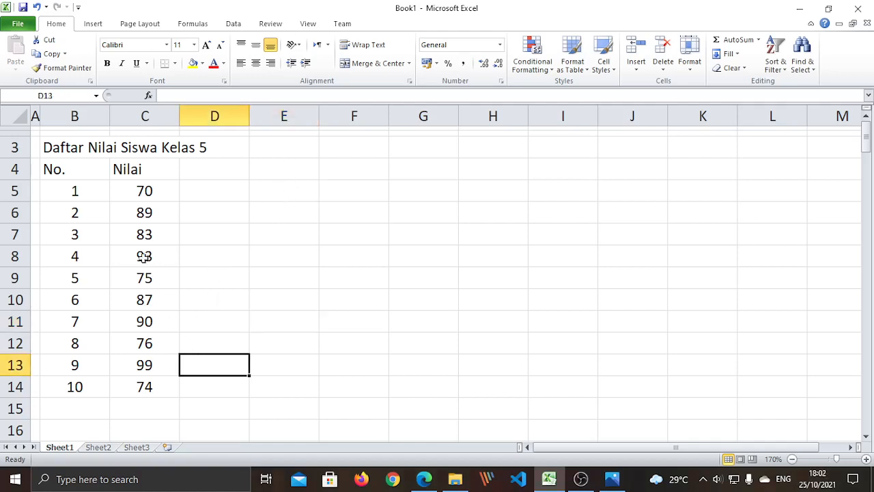
pyautogui.moveTo(55, 168); pyautogui.dragTo(141, 170)
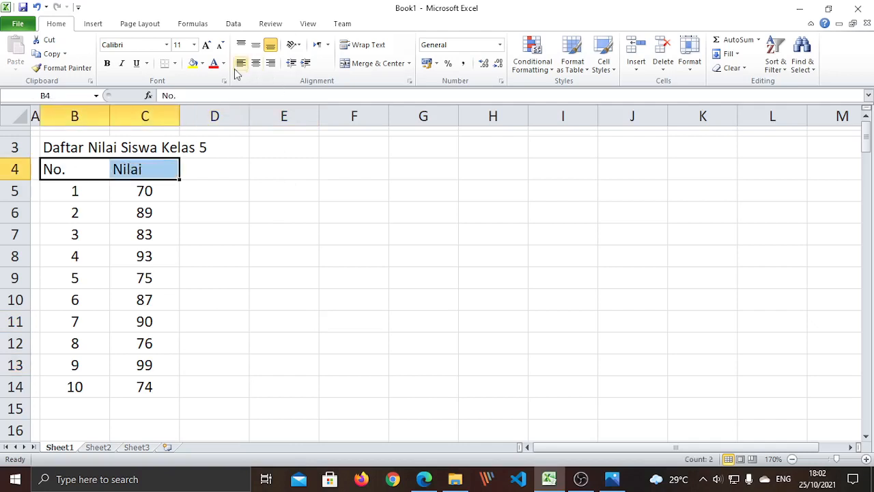
pyautogui.click(257, 64)
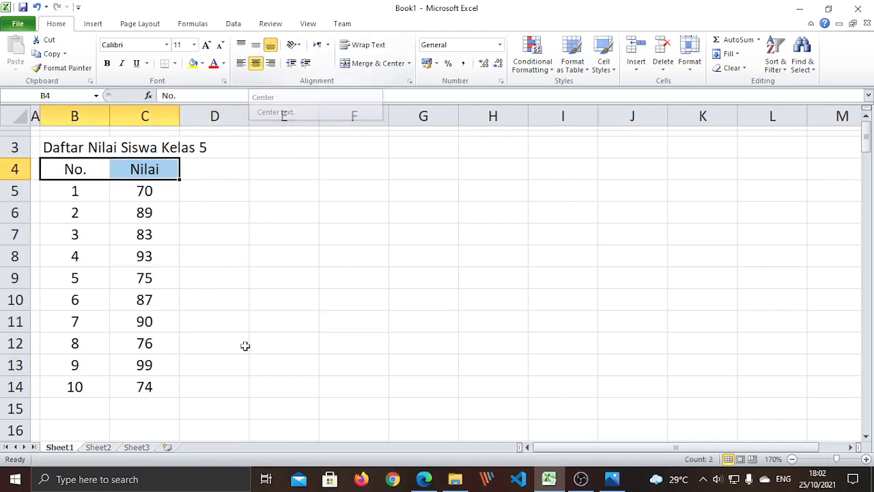
pyautogui.click(225, 357)
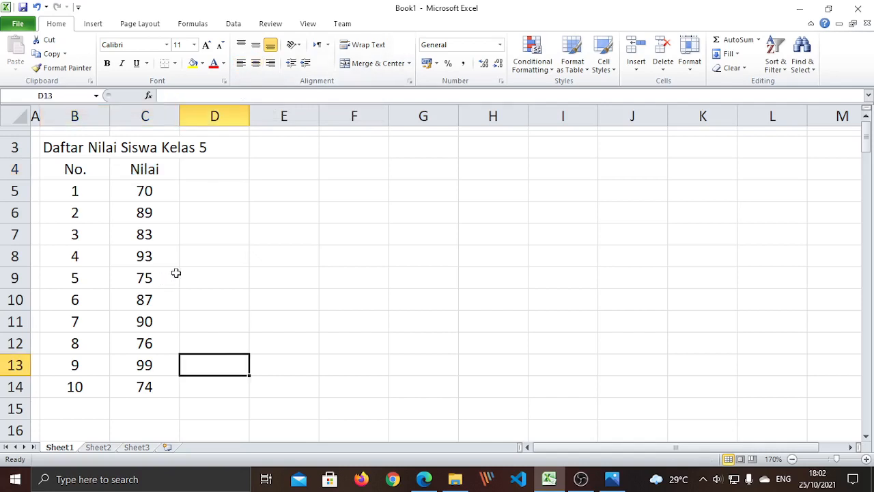
pyautogui.scroll(-2, 176, 273)
# - Enter the labels Jumlah in B15 and Rata-rata in B16
pyautogui.click(86, 313)
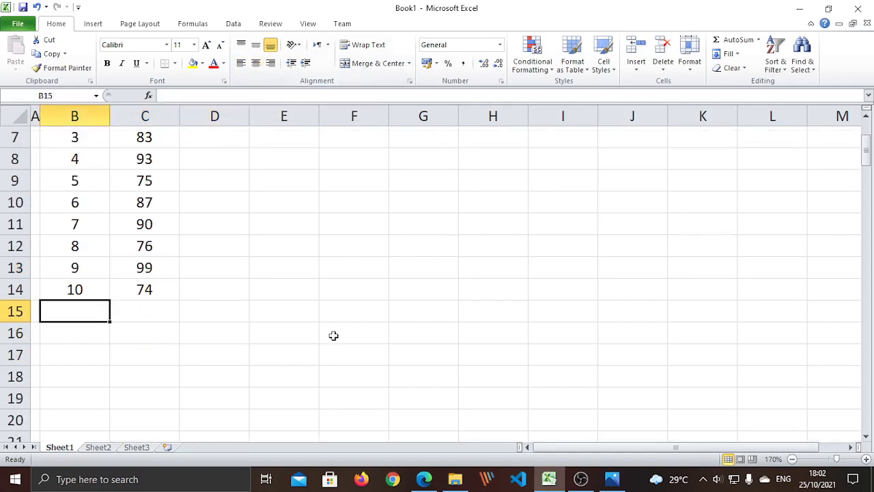
pyautogui.write('Jumlah')
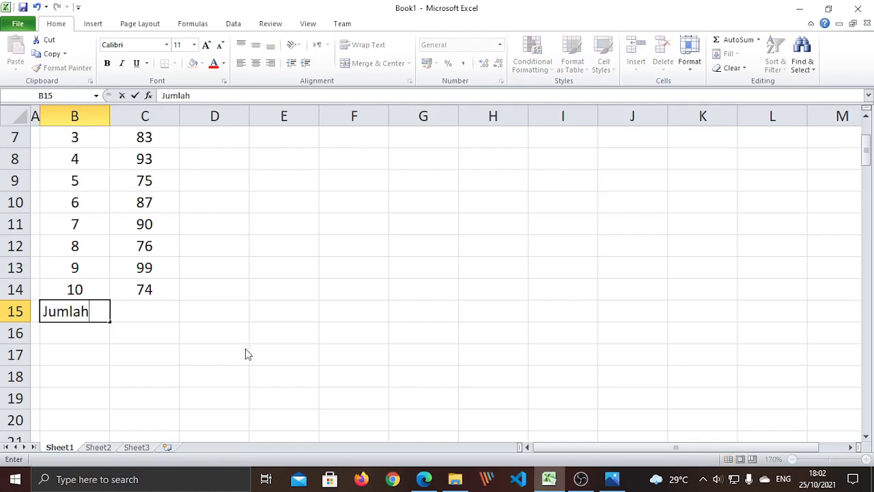
pyautogui.press('Return')
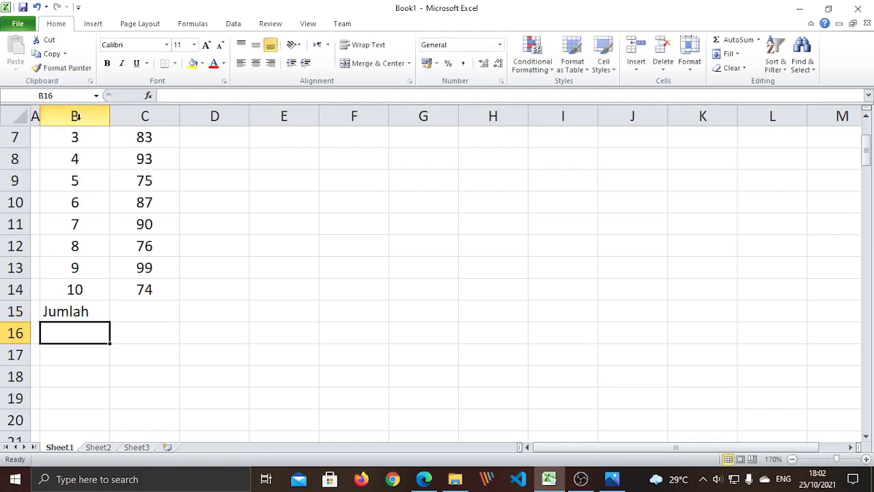
pyautogui.click(81, 312)
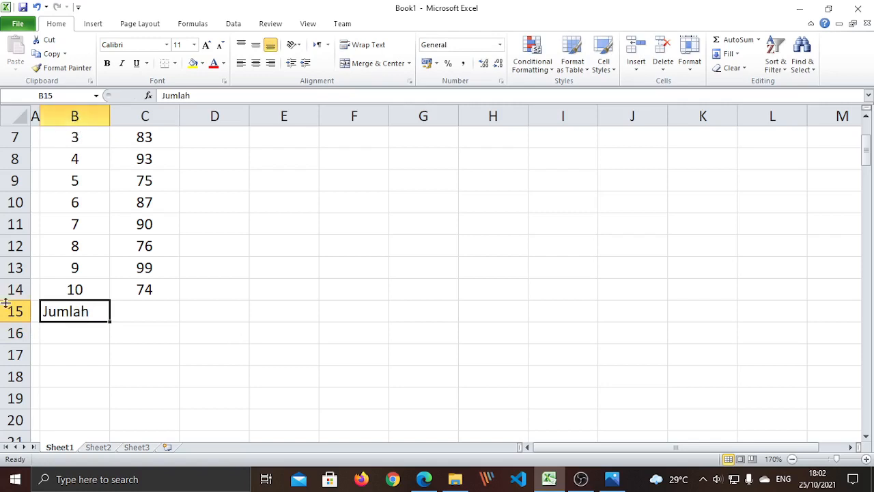
pyautogui.click(64, 339)
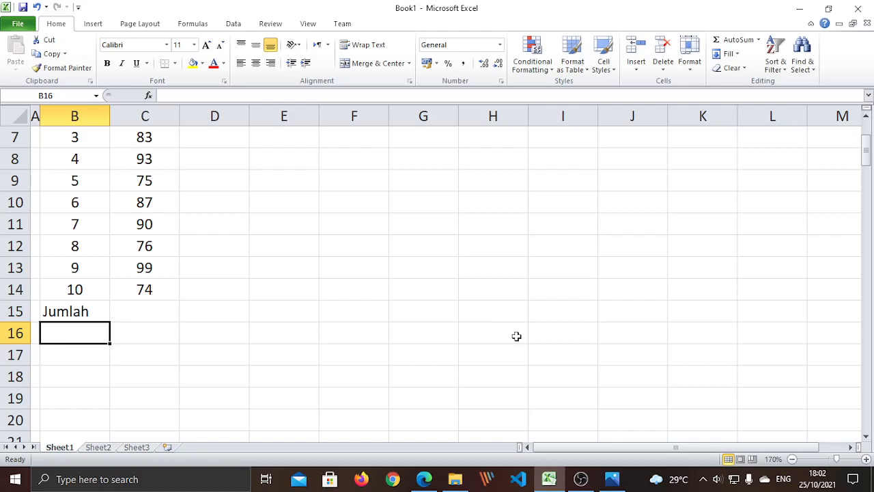
pyautogui.write('Nilai')
pyautogui.press('BackSpace')
pyautogui.press('BackSpace')
pyautogui.press('BackSpace')
pyautogui.press('BackSpace')
pyautogui.press('BackSpace')
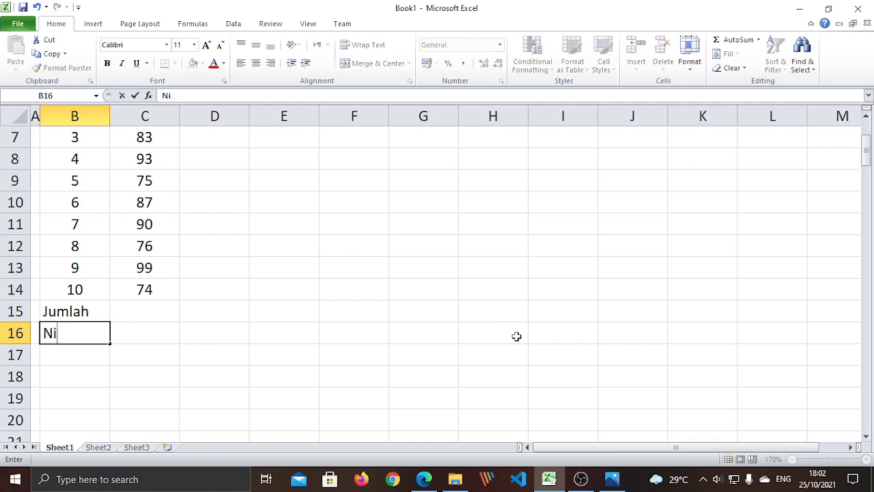
pyautogui.write('R')
pyautogui.write('ata')
pyautogui.write('-rtata')
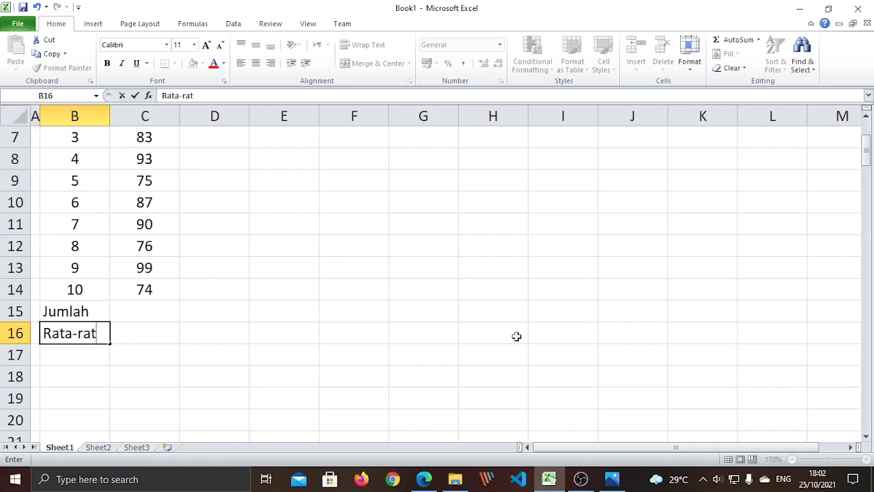
pyautogui.press('Return')
# - Enter Nilai Terbesar in B17 and Nilai Terkecil in B18
pyautogui.write('Ni')
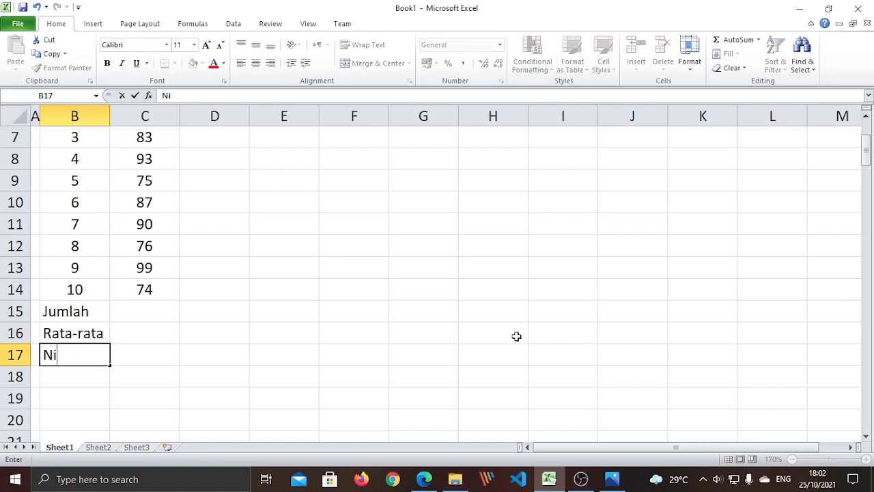
pyautogui.write('lai Terbesar')
pyautogui.press('Return')
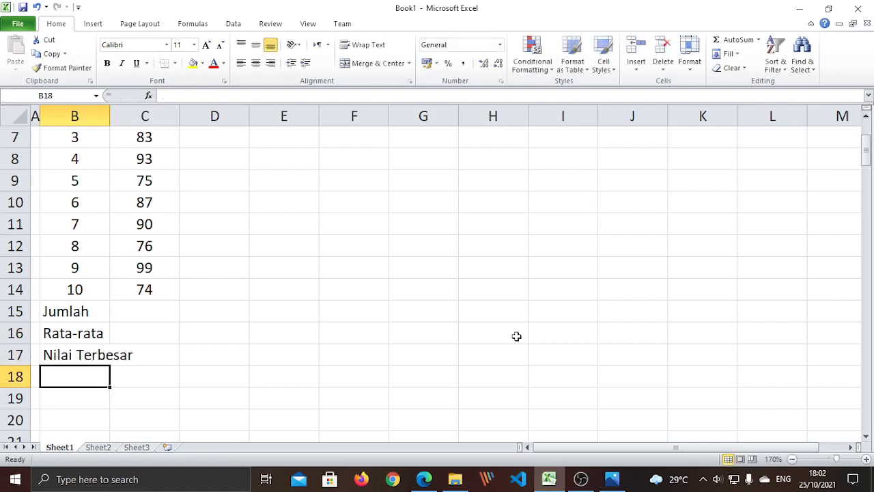
pyautogui.click(93, 313)
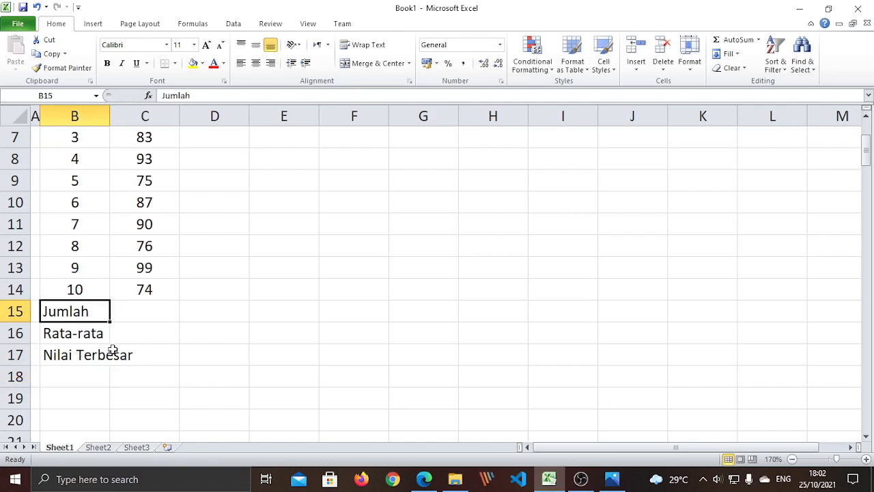
pyautogui.click(90, 333)
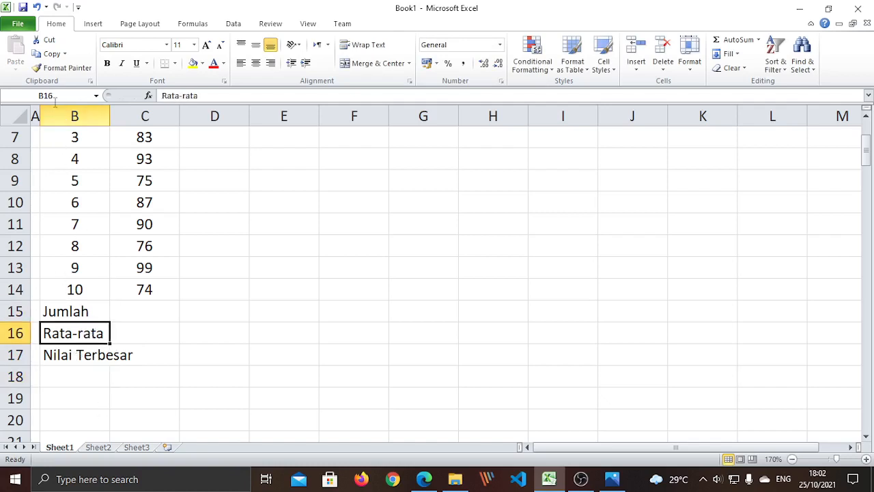
pyautogui.click(72, 358)
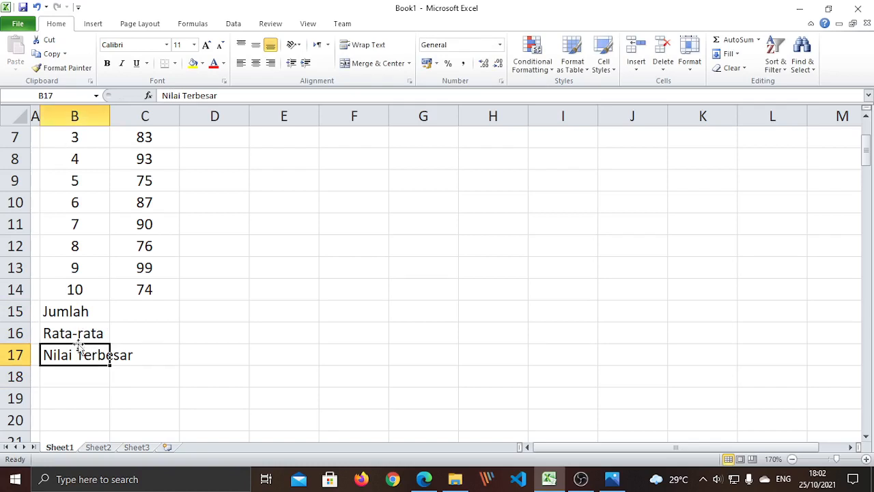
pyautogui.click(82, 372)
pyautogui.write('Nilai Te')
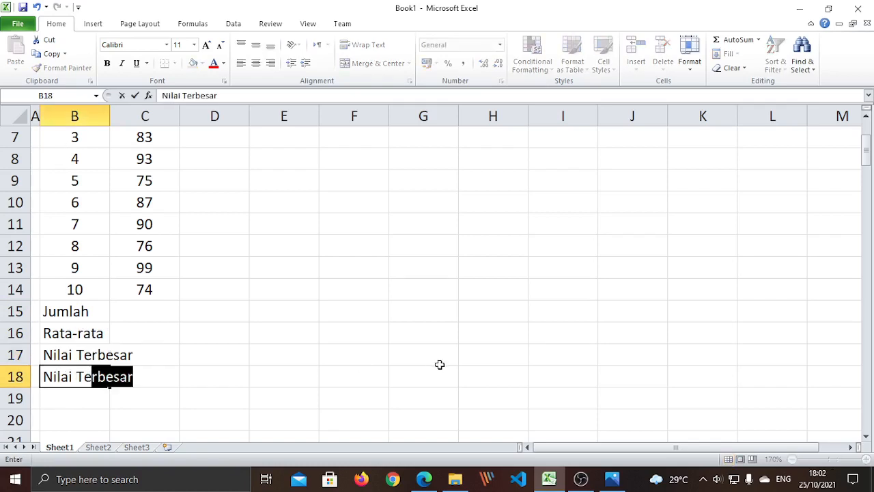
pyautogui.write('rkecil')
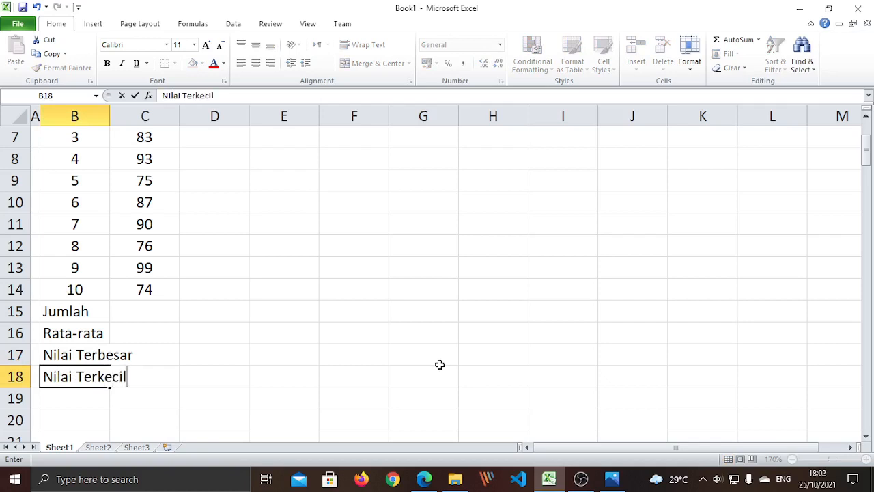
pyautogui.click(239, 358)
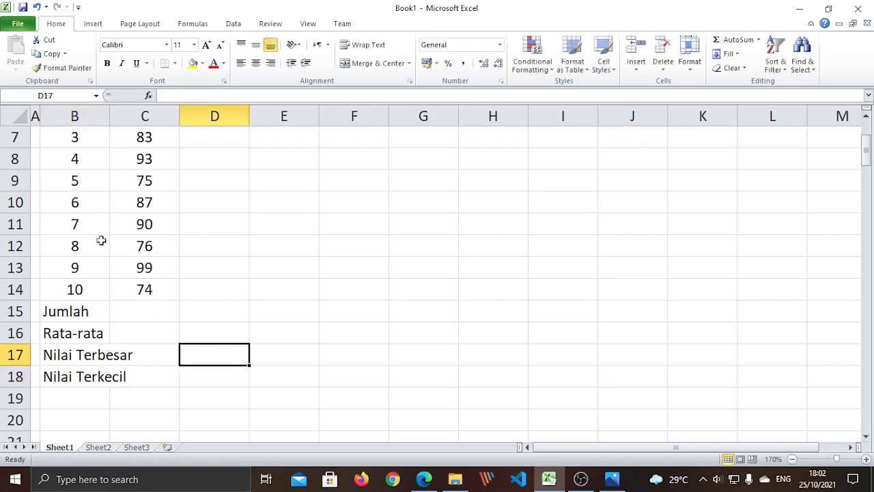
# - Widen column B so the Nilai Terbesar and Nilai Terkecil labels fit
pyautogui.click(69, 358)
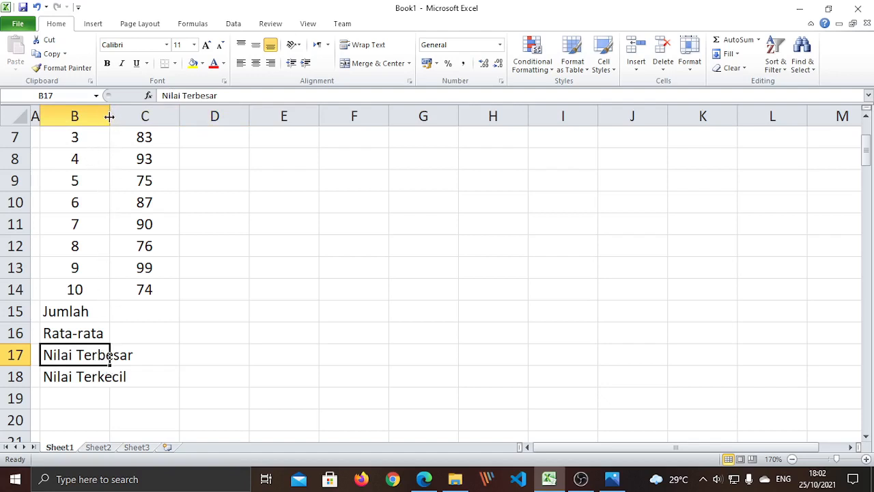
pyautogui.click(58, 378)
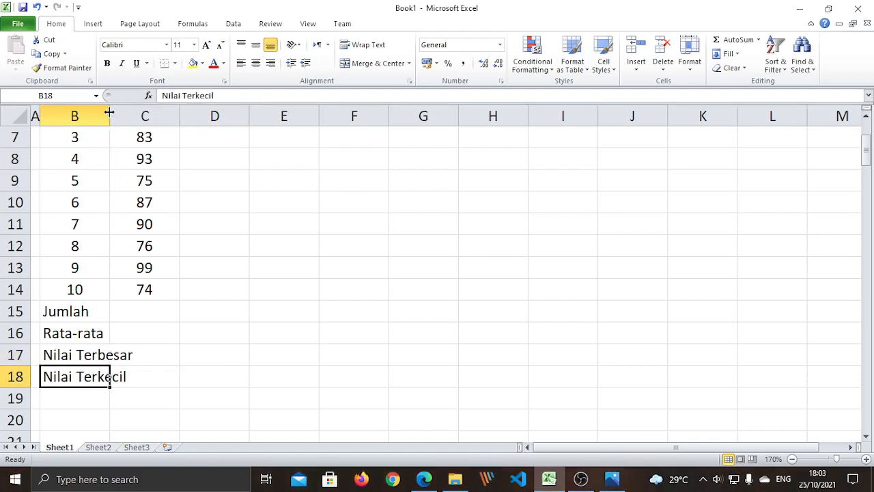
pyautogui.moveTo(109, 112); pyautogui.dragTo(136, 112)
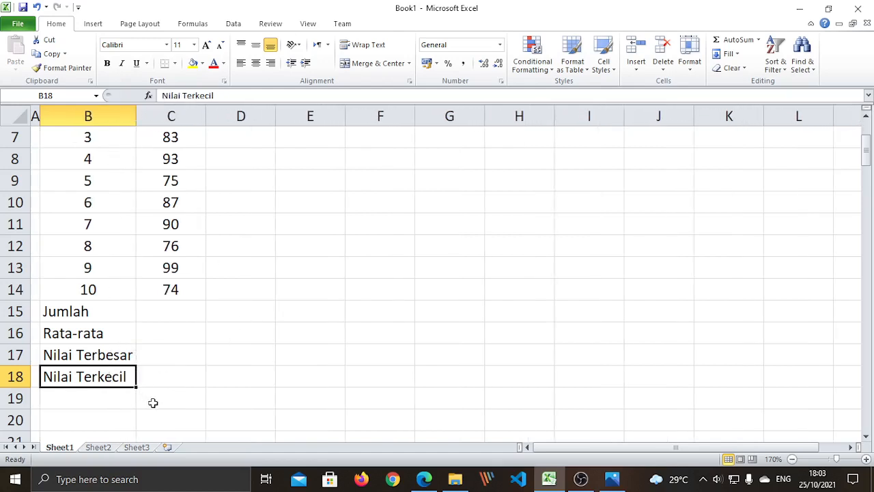
pyautogui.click(174, 372)
pyautogui.scroll(1, 146, 307)
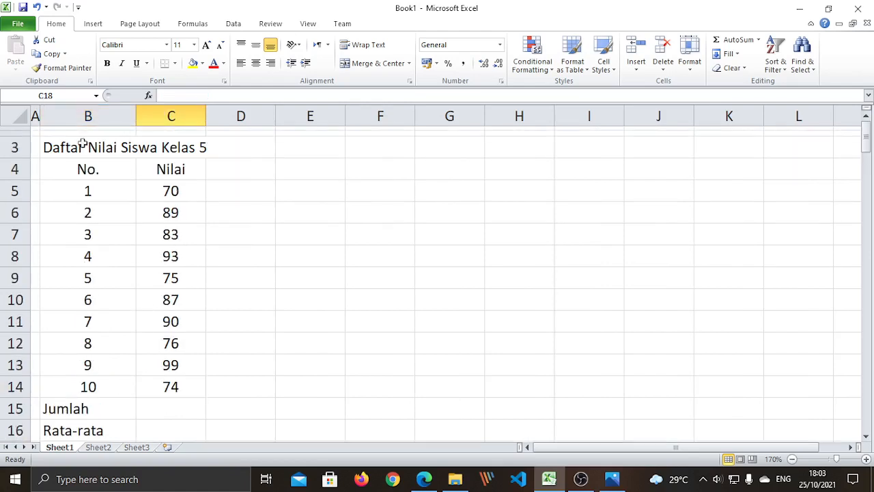
# - Select the title Daftar Nilai Siswa Kelas 5 across B3:D3
pyautogui.click(57, 144)
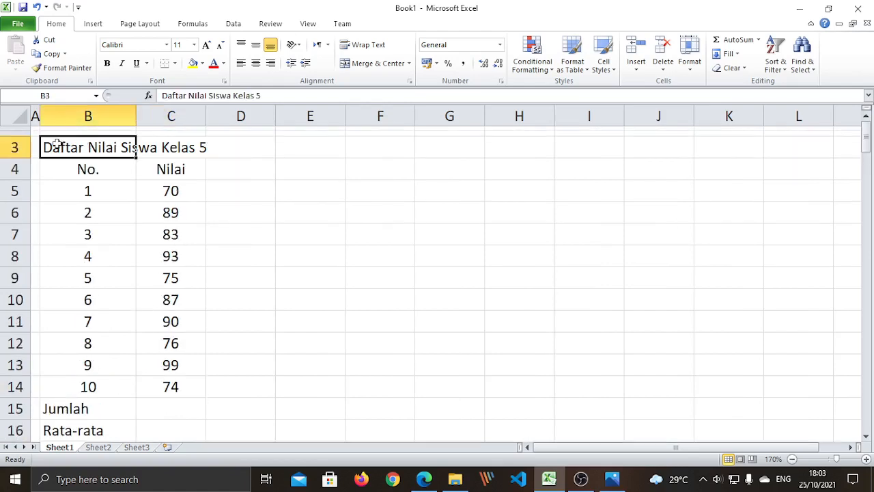
pyautogui.click(129, 221)
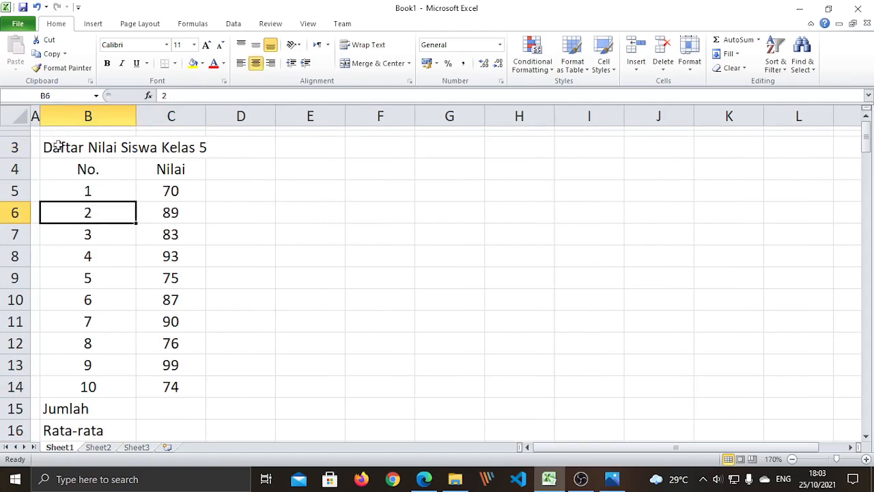
pyautogui.moveTo(58, 145); pyautogui.dragTo(205, 147)
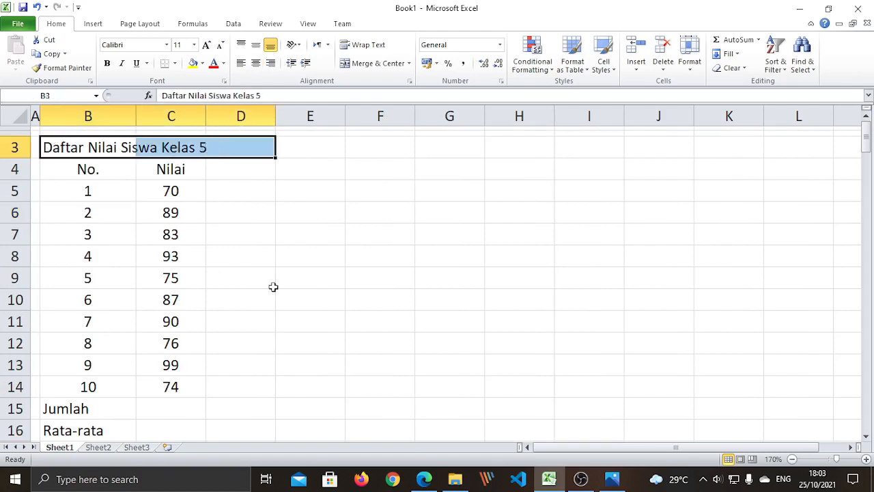
pyautogui.click(273, 286)
pyautogui.click(48, 146)
pyautogui.click(189, 269)
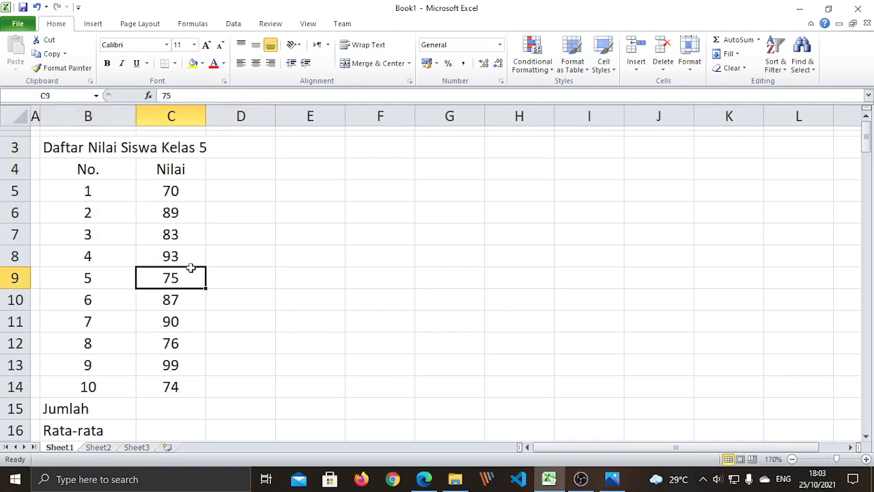
pyautogui.click(60, 147)
pyautogui.moveTo(59, 147); pyautogui.dragTo(225, 145)
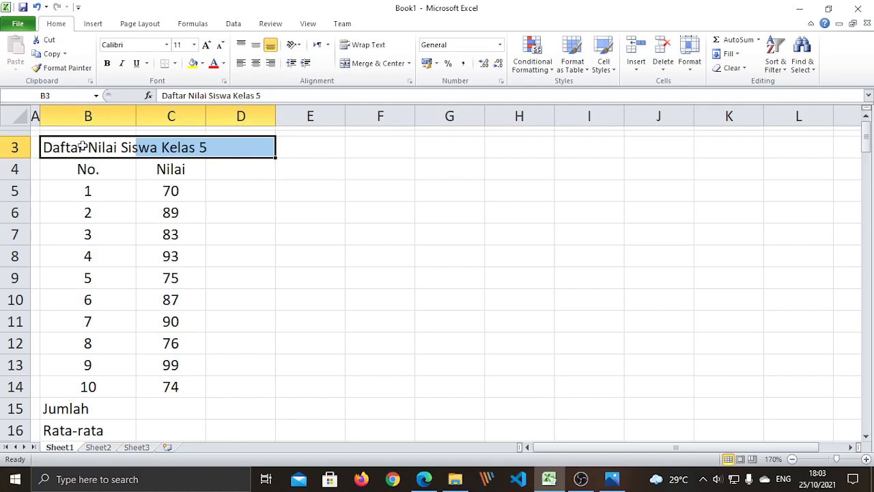
# - Apply Merge & Center to B3:D3 so the title is centred over the table
pyautogui.click(375, 63)
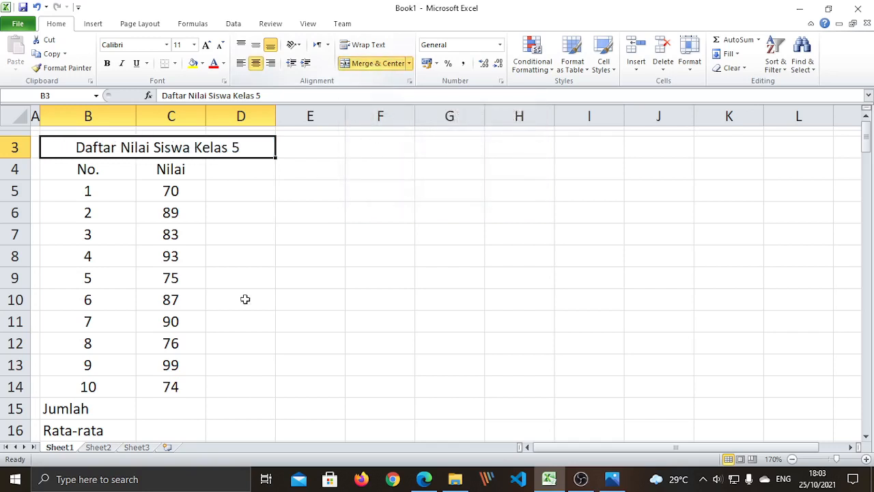
pyautogui.click(244, 300)
pyautogui.scroll(-2, 145, 270)
pyautogui.scroll(2, 145, 269)
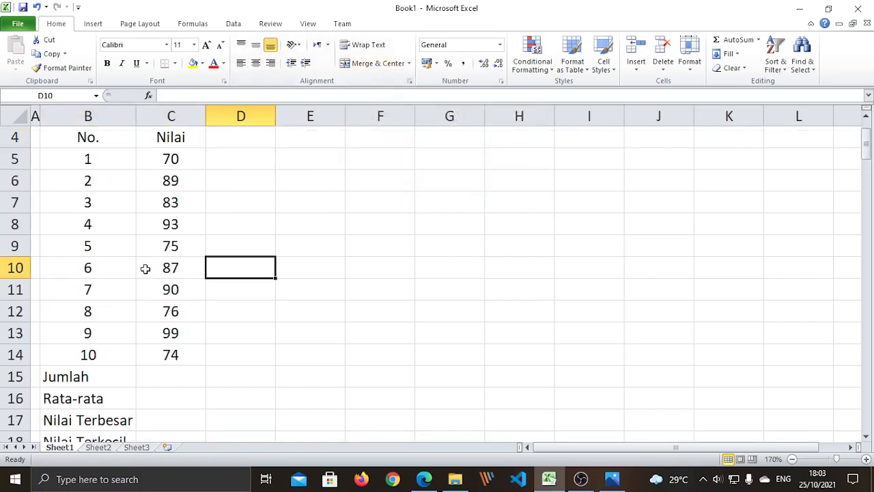
pyautogui.scroll(-3, 145, 269)
pyautogui.scroll(3, 145, 269)
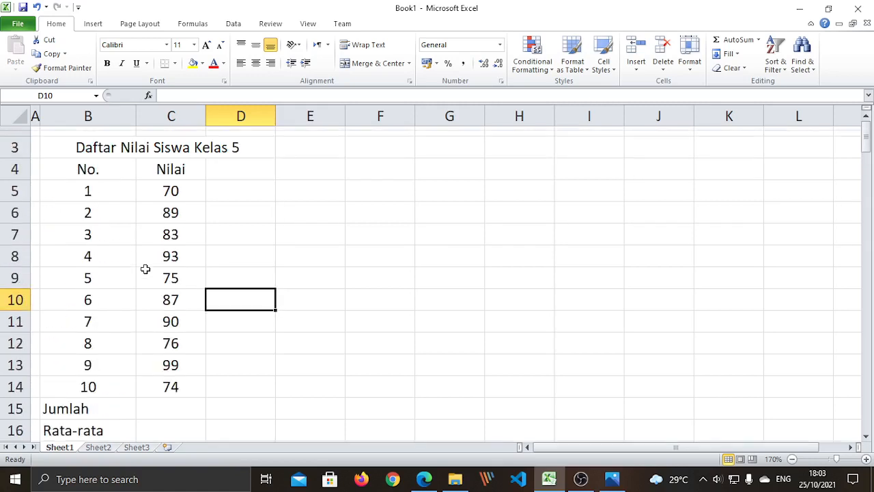
pyautogui.scroll(-2, 145, 269)
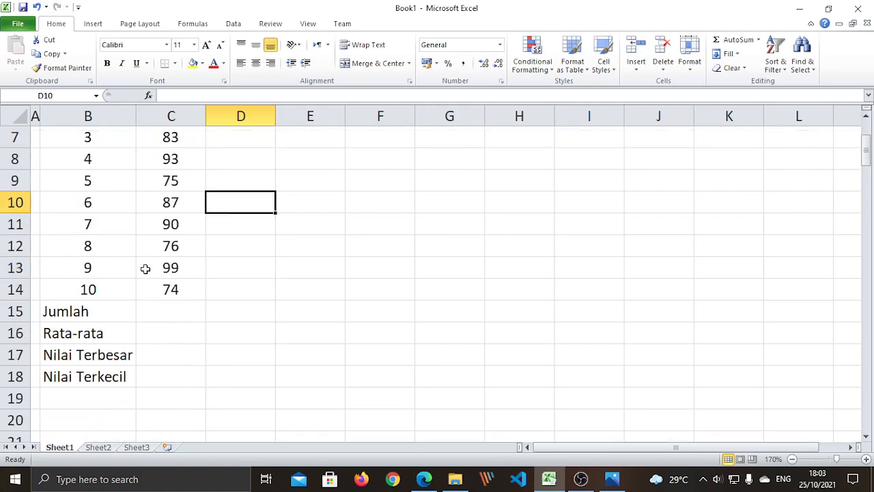
# - Select the grades C5:C14 to check their total in the status bar
pyautogui.click(109, 316)
pyautogui.click(184, 317)
pyautogui.scroll(2, 265, 311)
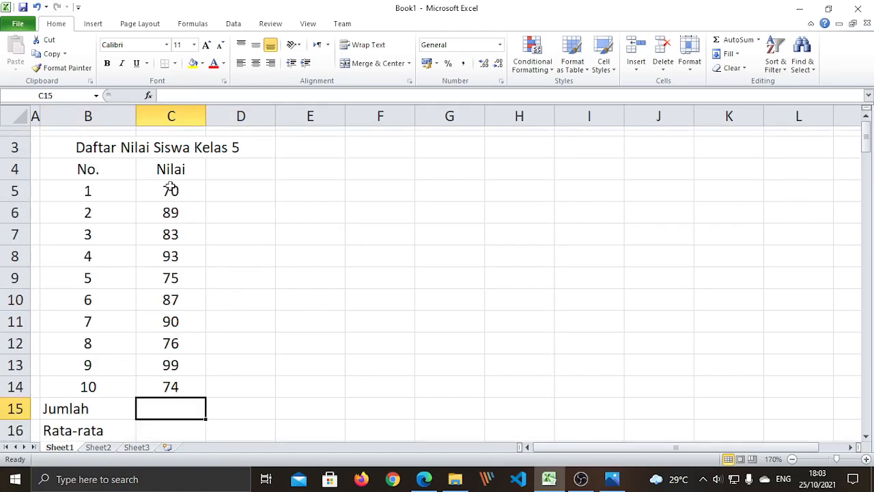
pyautogui.moveTo(170, 191); pyautogui.dragTo(176, 385)
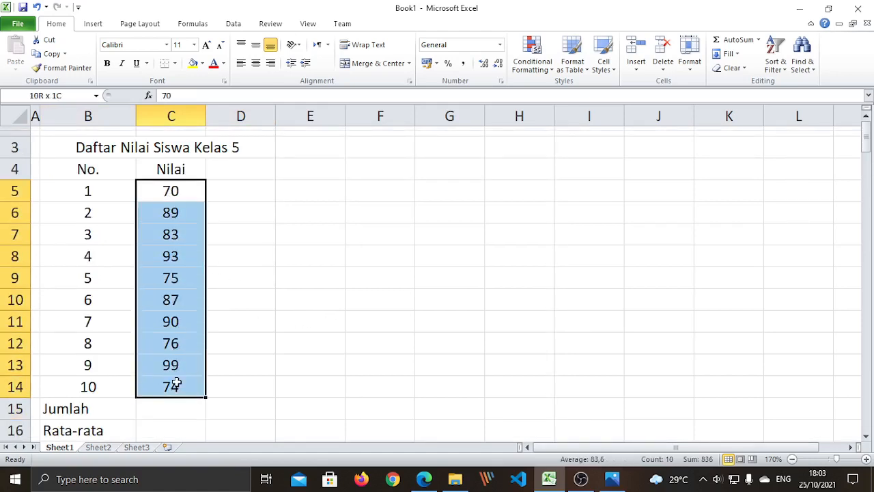
pyautogui.click(260, 364)
pyautogui.moveTo(178, 194); pyautogui.dragTo(193, 384)
pyautogui.click(310, 364)
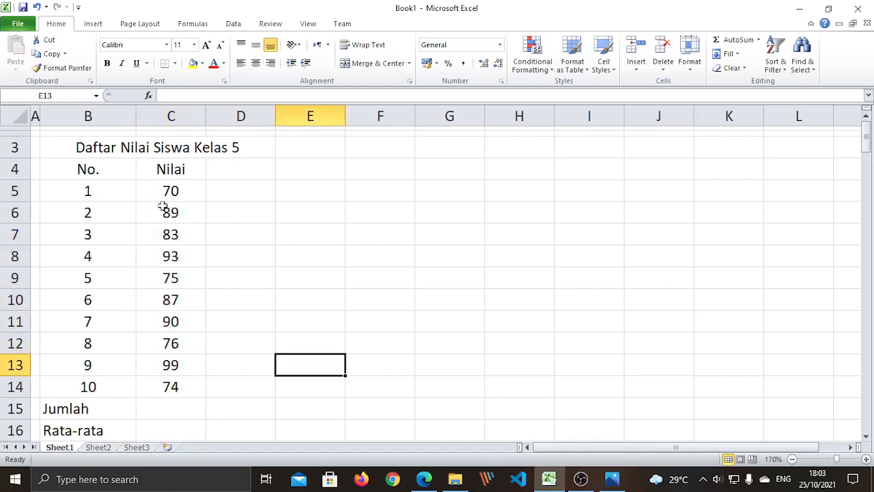
pyautogui.moveTo(172, 191); pyautogui.dragTo(180, 385)
pyautogui.click(271, 384)
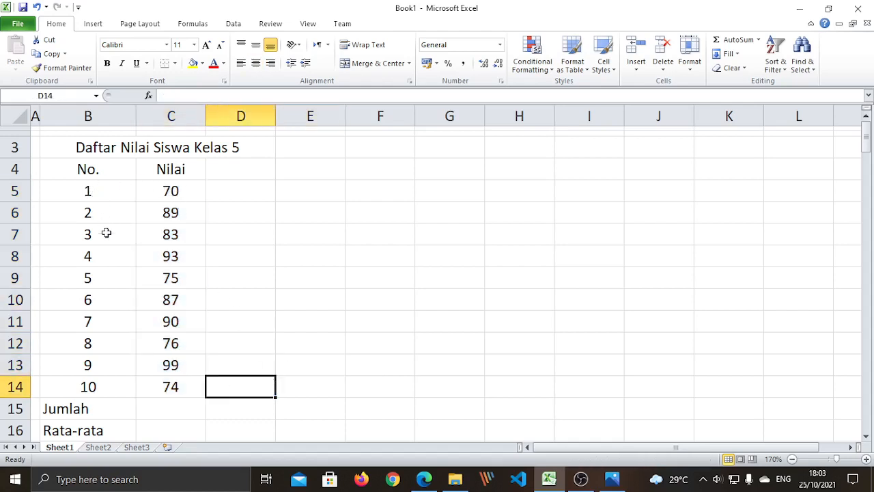
# - Step through each grade in C5:C14 and reselect the column to review values
pyautogui.click(185, 191)
pyautogui.click(178, 208)
pyautogui.click(179, 238)
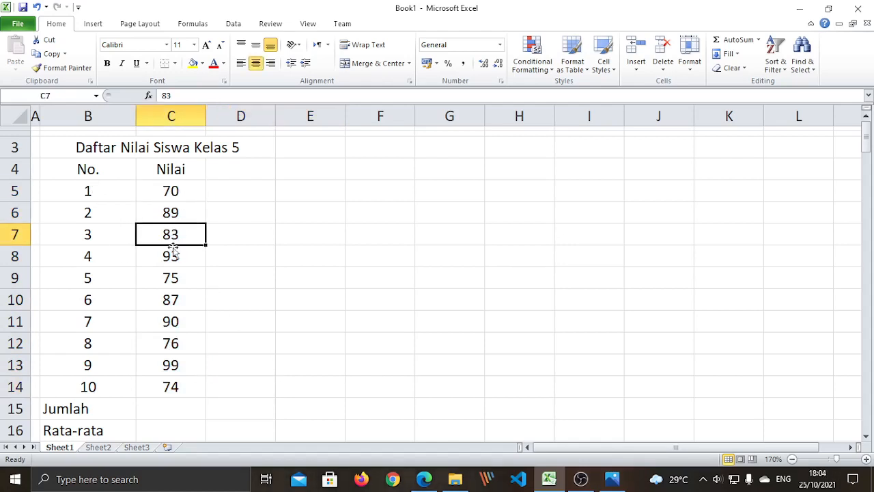
pyautogui.click(172, 258)
pyautogui.click(172, 279)
pyautogui.click(172, 300)
pyautogui.click(171, 323)
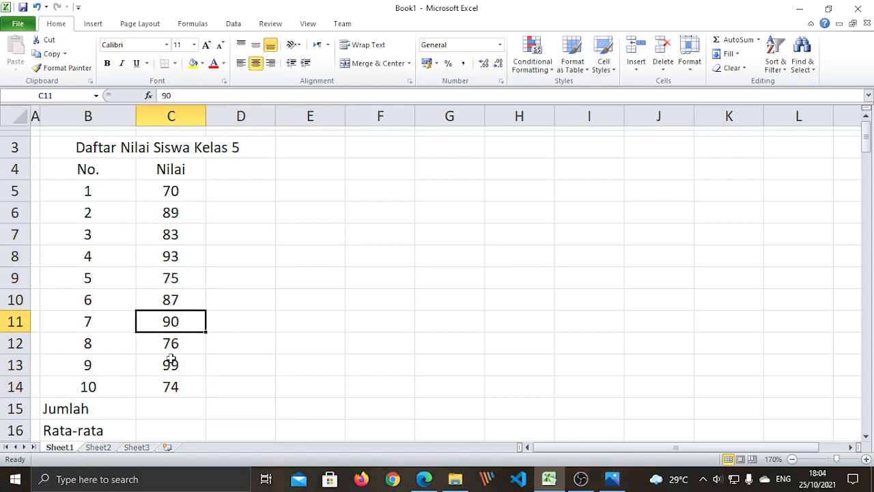
pyautogui.click(171, 347)
pyautogui.click(172, 365)
pyautogui.click(172, 388)
pyautogui.moveTo(183, 183); pyautogui.dragTo(189, 388)
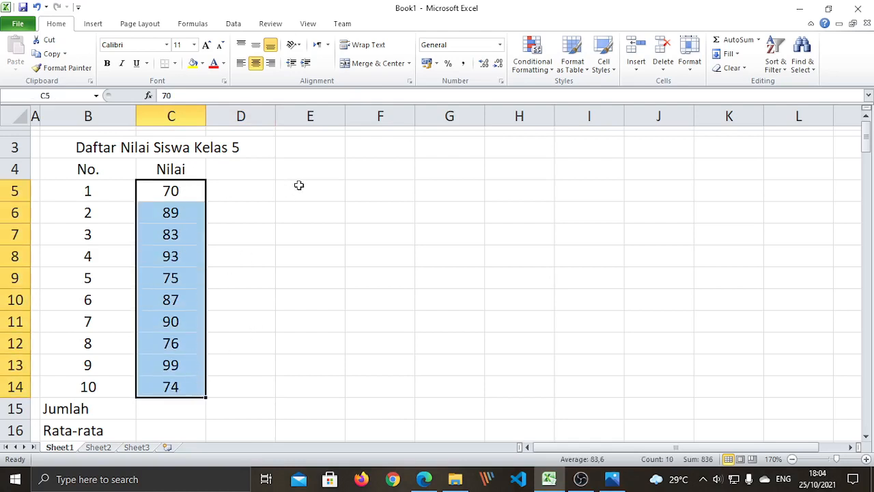
pyautogui.click(402, 189)
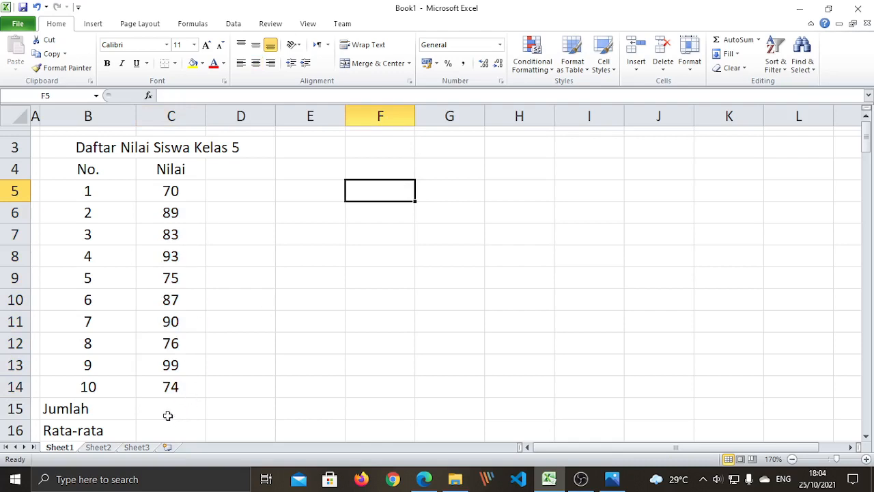
# - Start the Jumlah total in C15 by entering =sum(
pyautogui.click(194, 193)
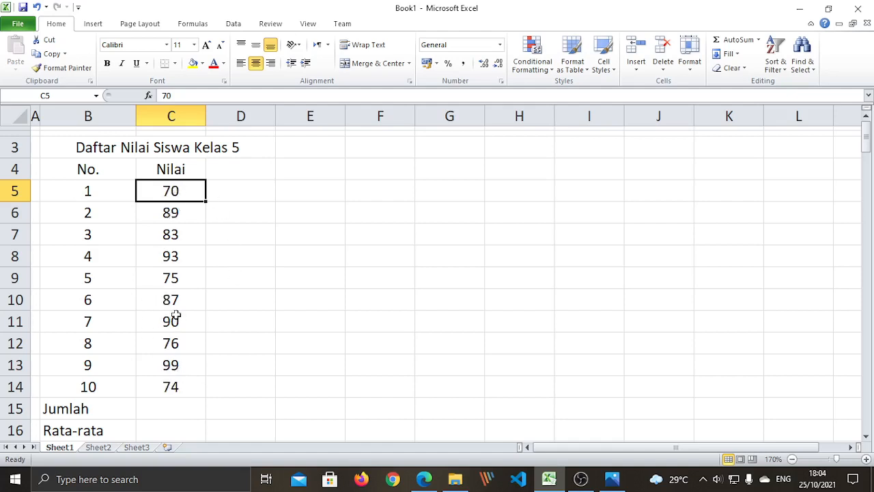
pyautogui.click(165, 410)
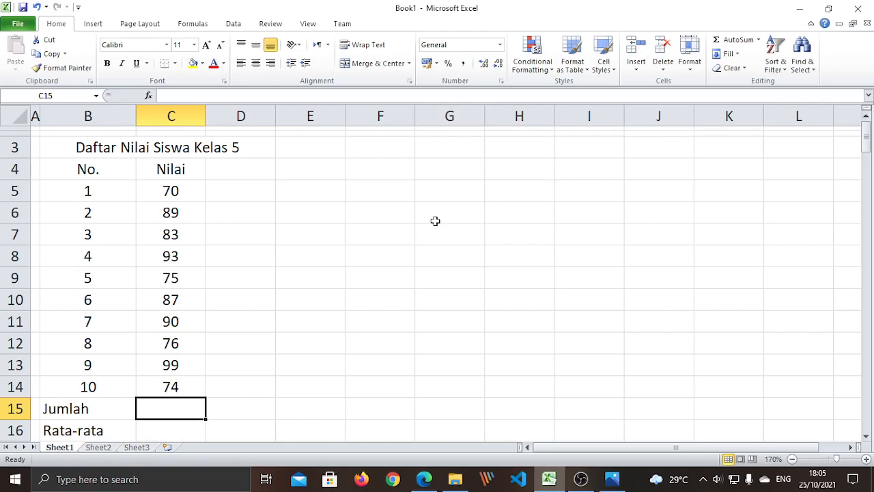
pyautogui.write('=')
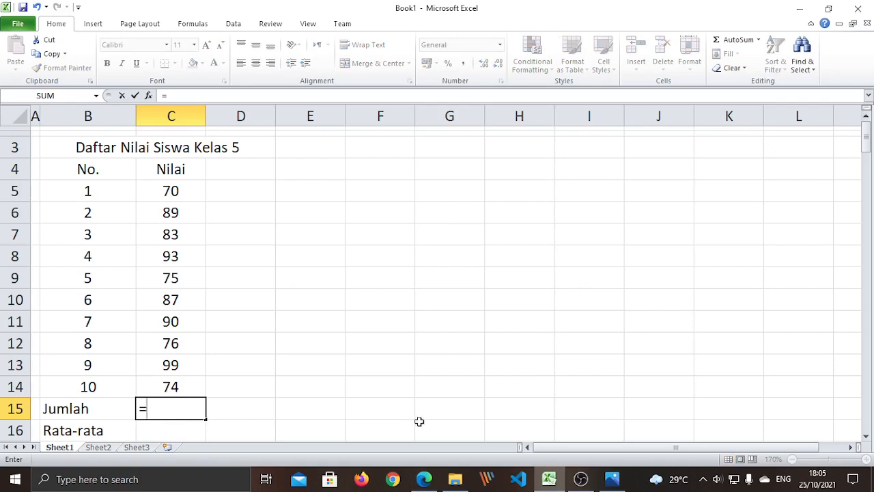
pyautogui.click(140, 408)
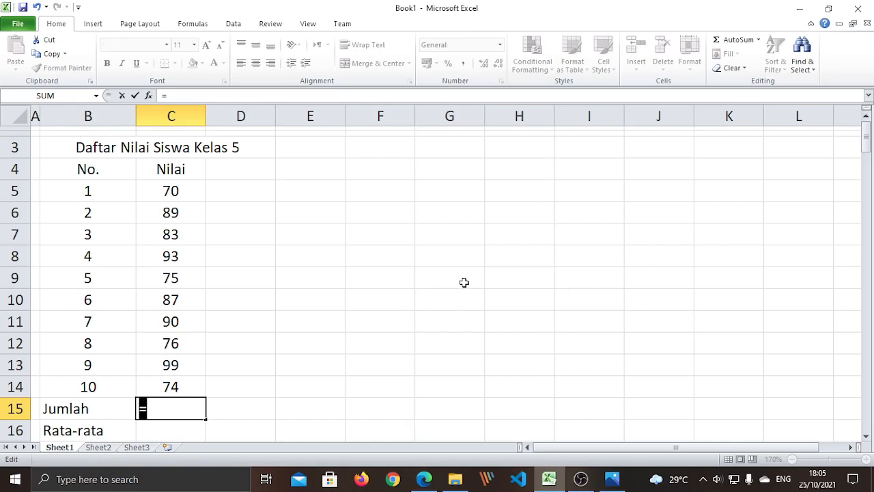
pyautogui.scroll(-1, 463, 282)
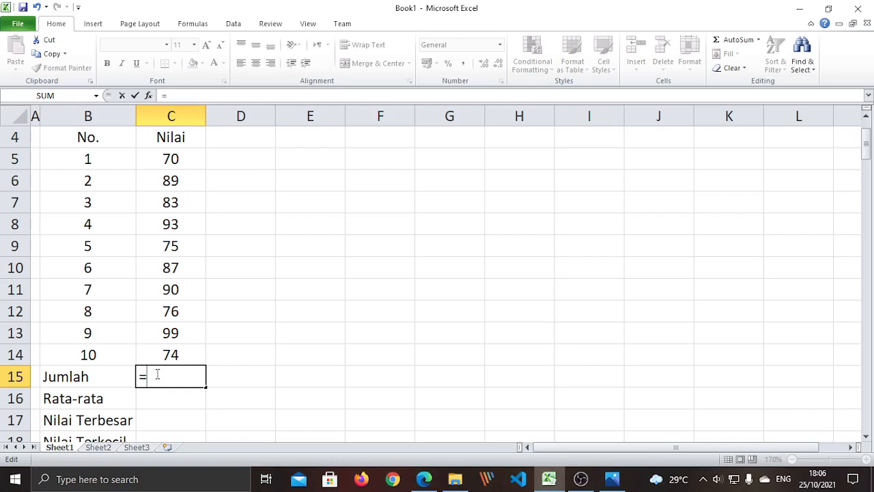
pyautogui.write('sum')
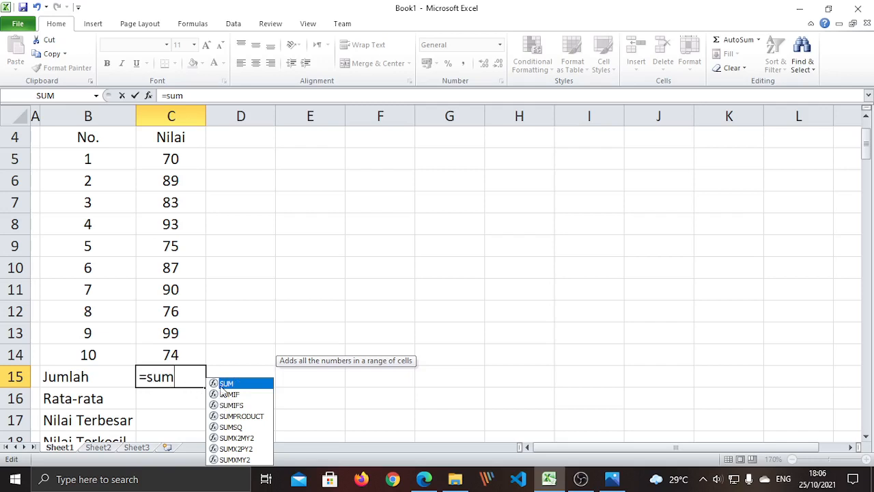
pyautogui.scroll(-1, 335, 392)
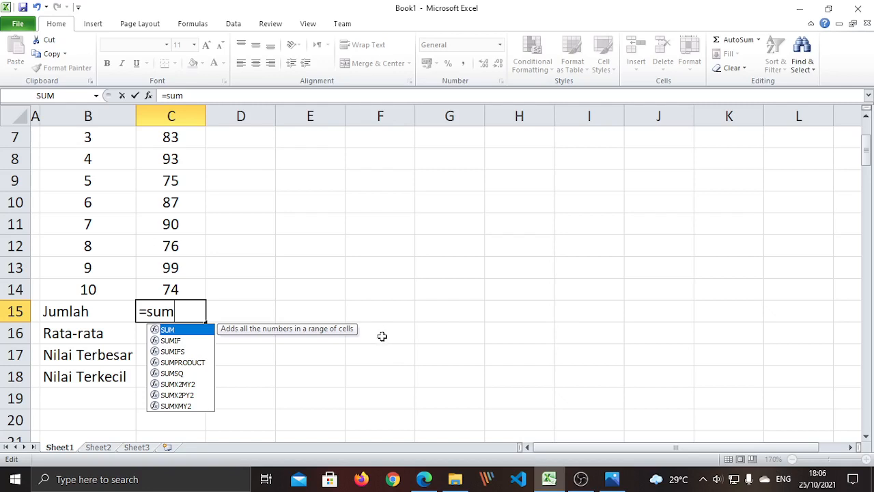
pyautogui.write('(')
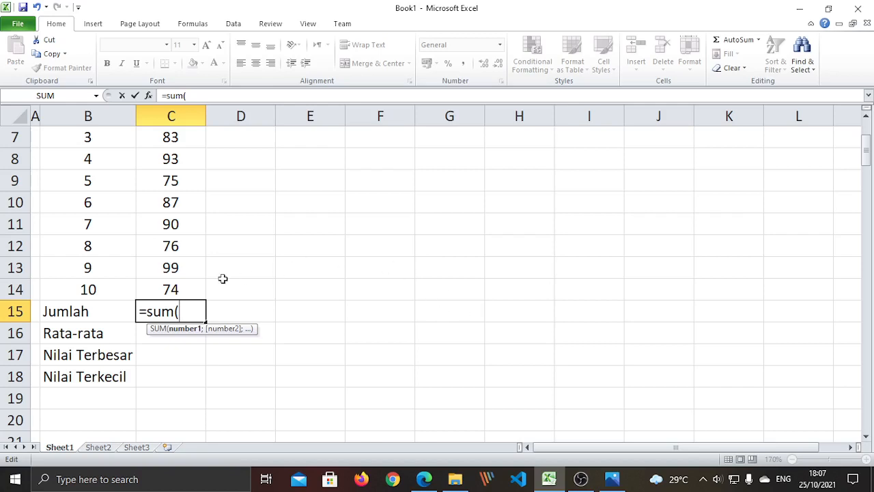
pyautogui.scroll(1, 223, 279)
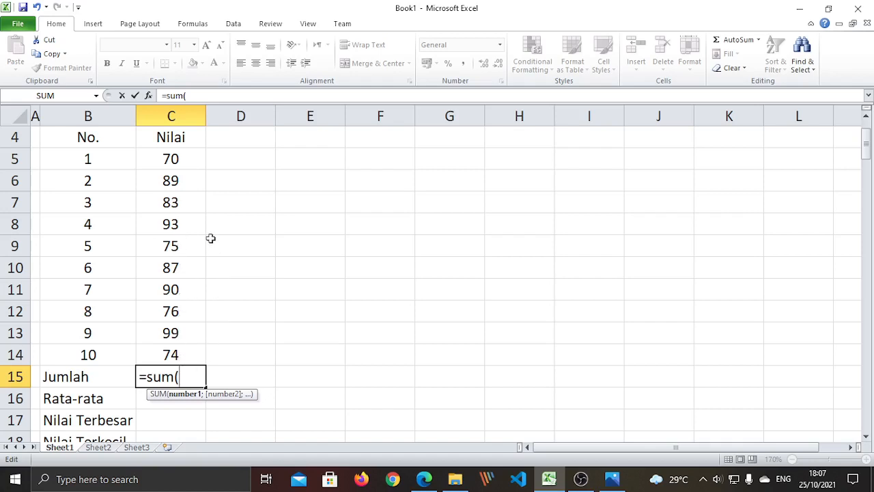
# - Complete =sum(C5:C14) in C15 so the Jumlah total shows 836
pyautogui.click(176, 159)
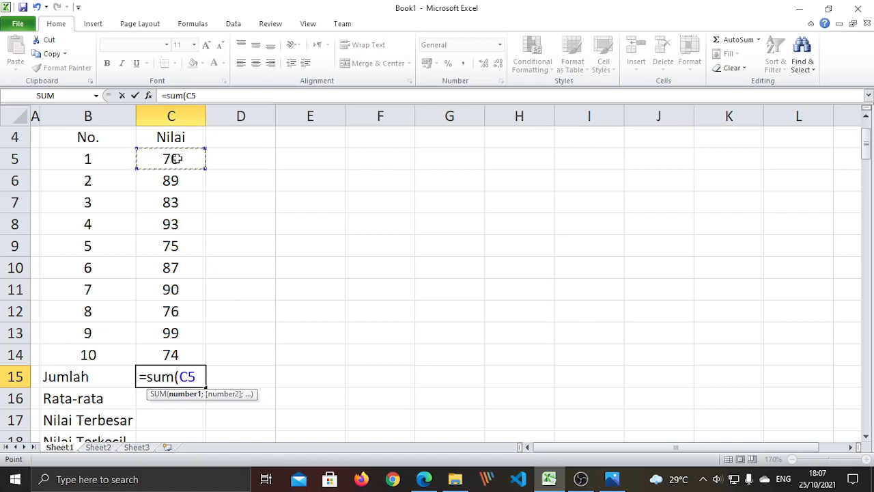
pyautogui.moveTo(176, 166); pyautogui.dragTo(185, 346)
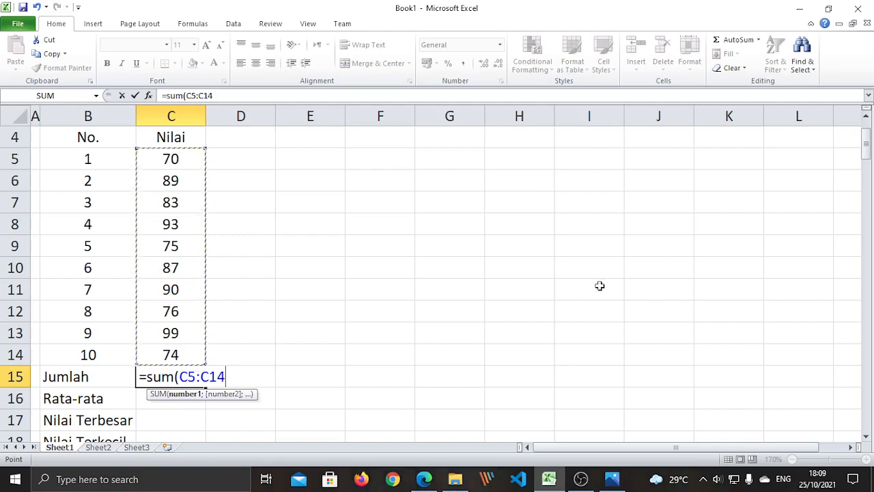
pyautogui.write(')')
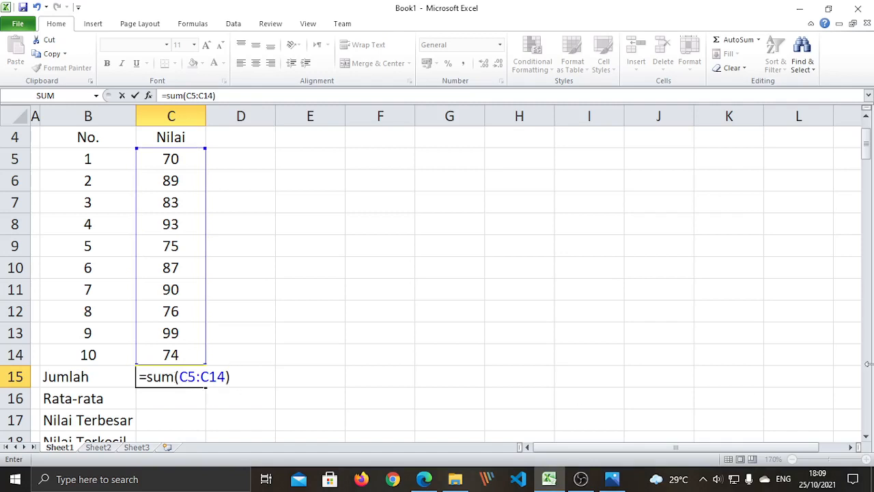
pyautogui.press('Return')
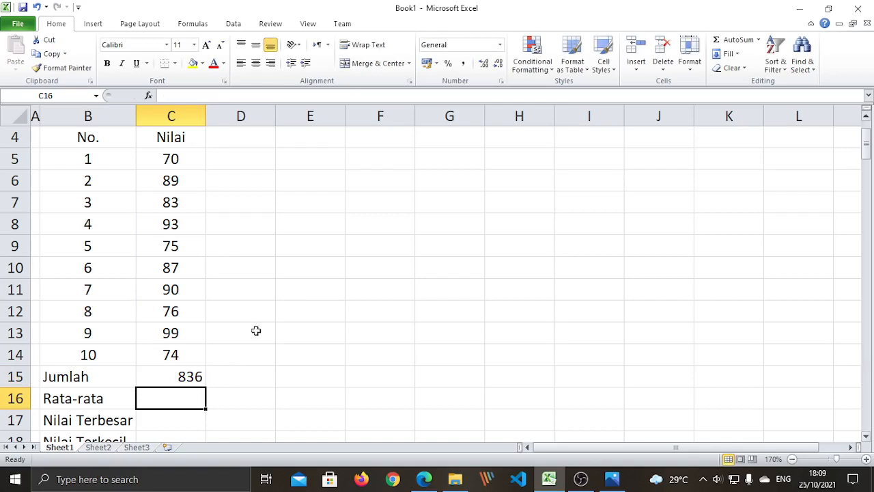
pyautogui.click(190, 378)
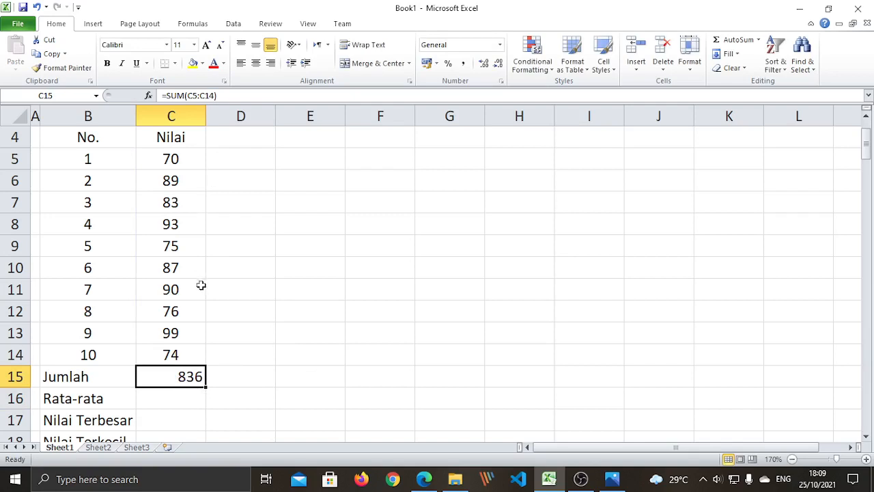
pyautogui.click(270, 287)
pyautogui.click(162, 372)
pyautogui.click(167, 95)
pyautogui.moveTo(167, 95); pyautogui.dragTo(231, 89)
pyautogui.click(243, 380)
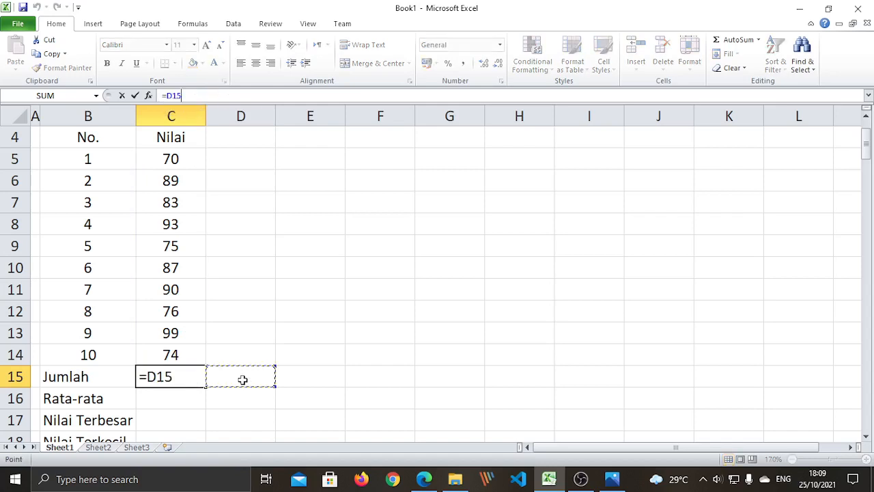
pyautogui.press('Escape')
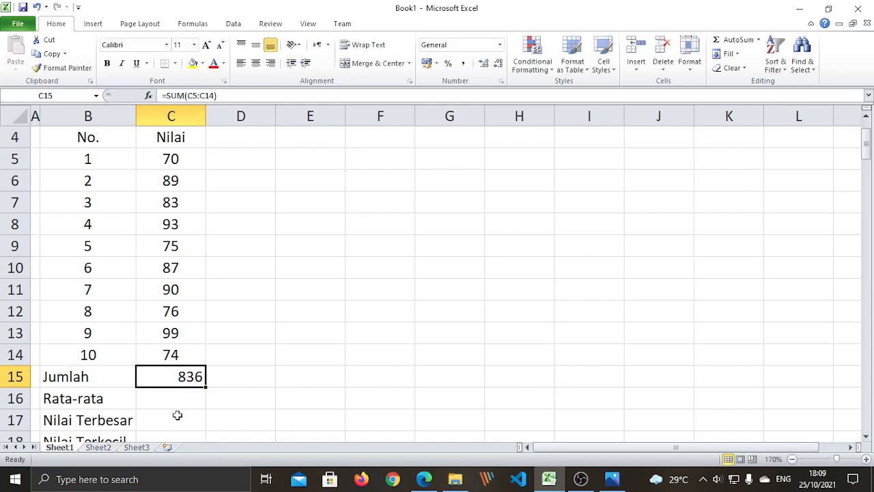
pyautogui.moveTo(177, 415); pyautogui.dragTo(172, 398)
pyautogui.click(170, 376)
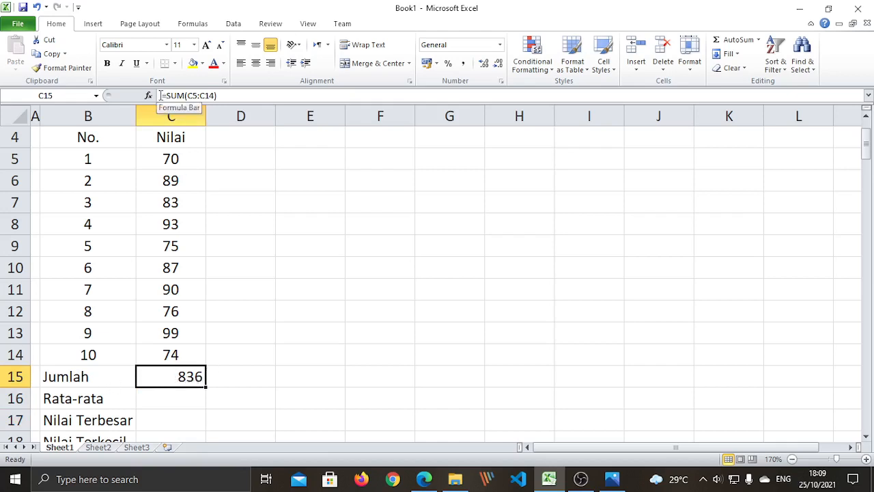
pyautogui.click(225, 391)
pyautogui.click(171, 382)
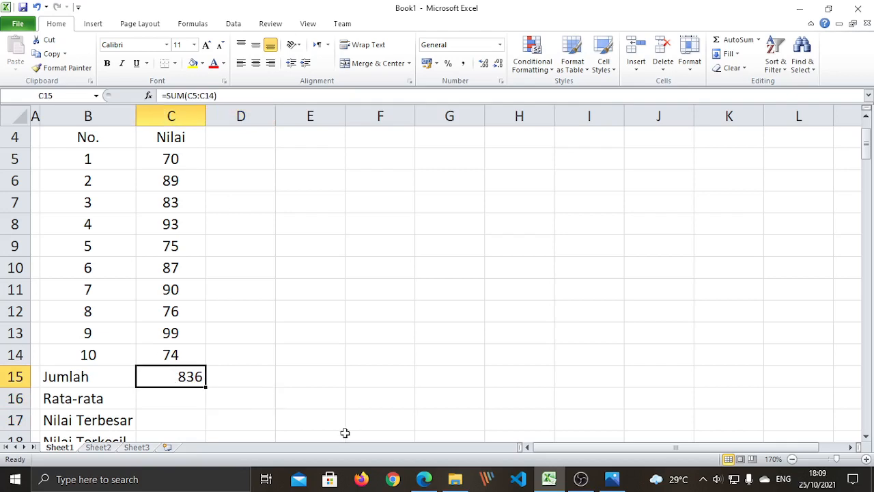
pyautogui.click(279, 337)
pyautogui.scroll(-2, 264, 338)
pyautogui.scroll(1, 260, 337)
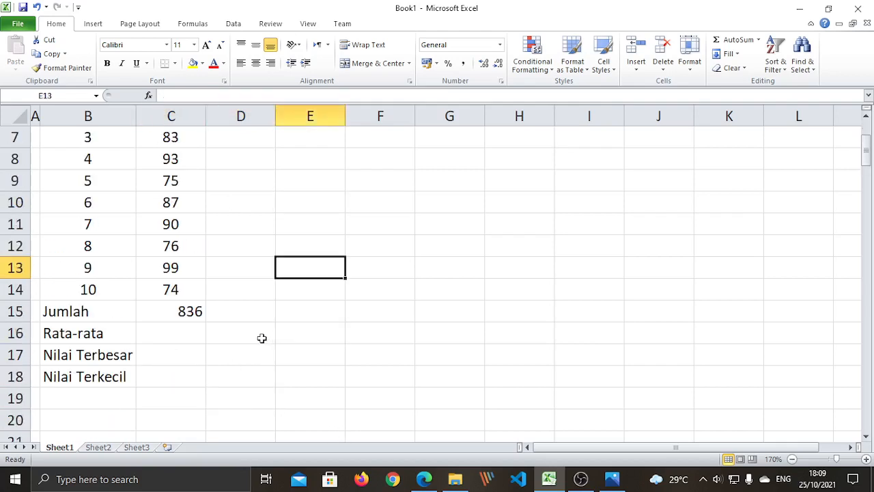
pyautogui.scroll(1, 227, 321)
pyautogui.scroll(-1, 227, 321)
pyautogui.click(179, 311)
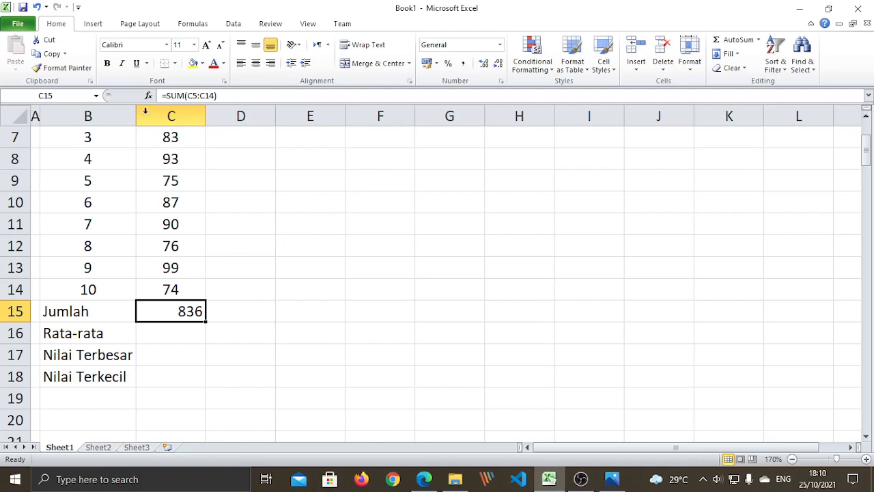
pyautogui.click(216, 369)
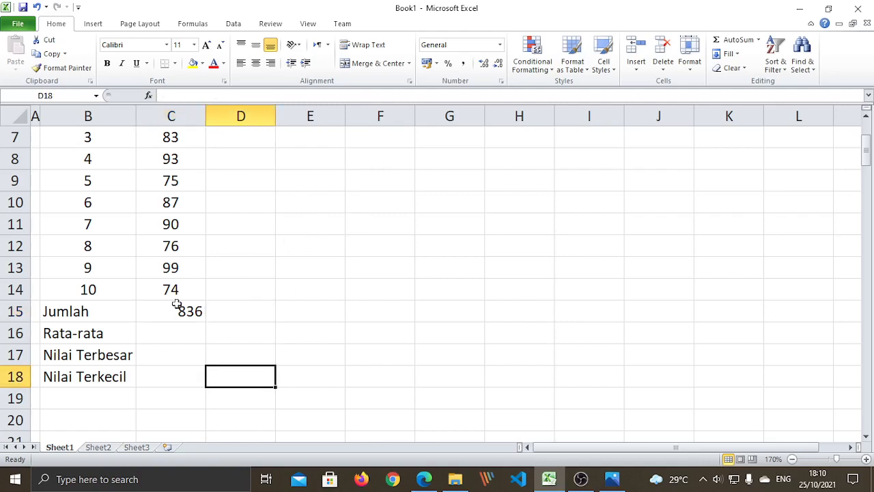
pyautogui.click(178, 305)
pyautogui.click(183, 343)
pyautogui.click(179, 351)
pyautogui.click(181, 381)
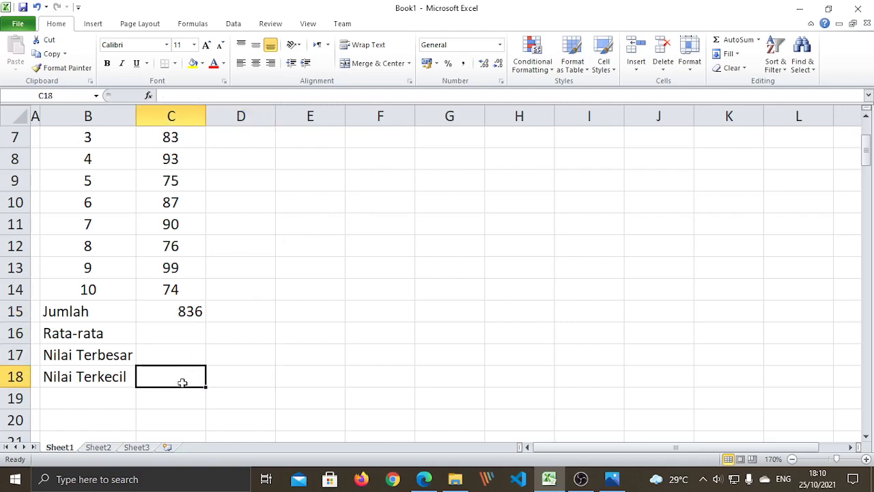
pyautogui.click(175, 309)
pyautogui.click(176, 333)
pyautogui.click(177, 354)
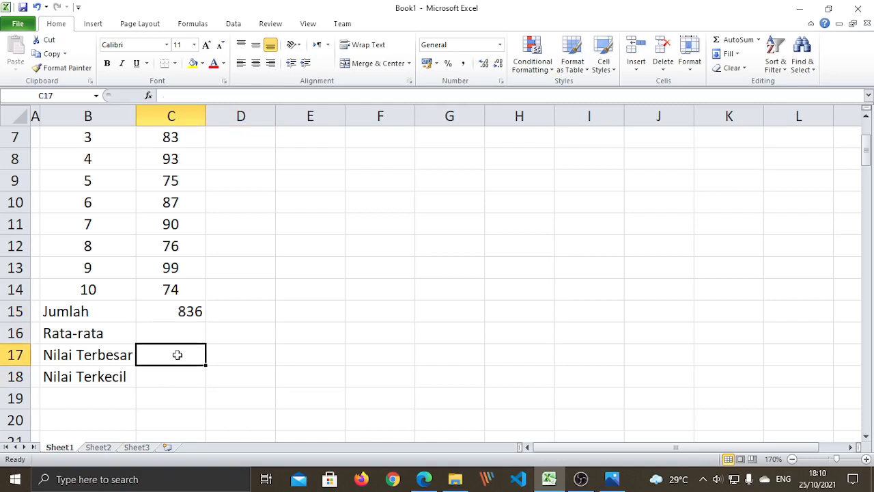
pyautogui.click(178, 373)
pyautogui.click(231, 347)
pyautogui.click(176, 307)
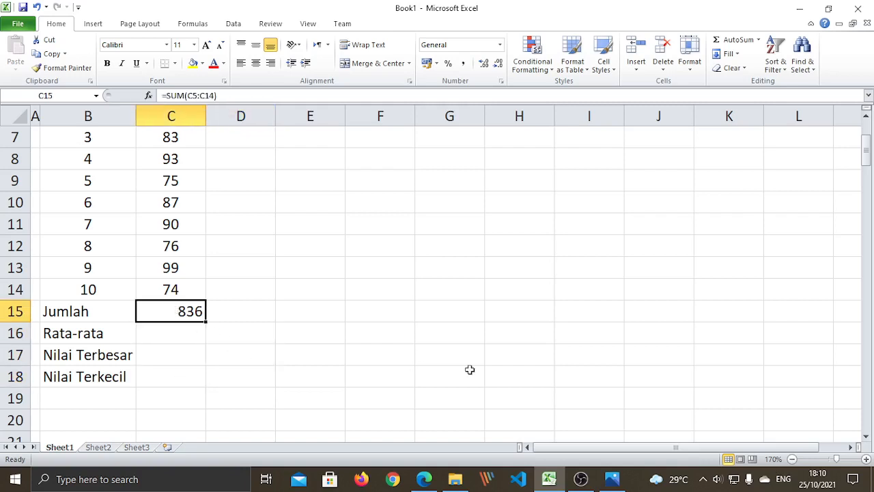
pyautogui.click(185, 356)
pyautogui.click(169, 314)
pyautogui.click(166, 95)
pyautogui.moveTo(166, 95); pyautogui.dragTo(184, 96)
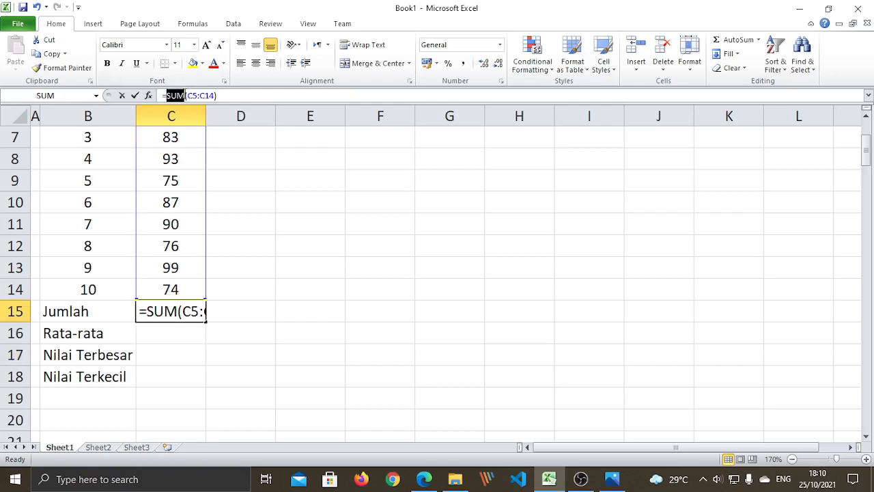
pyautogui.press('Escape')
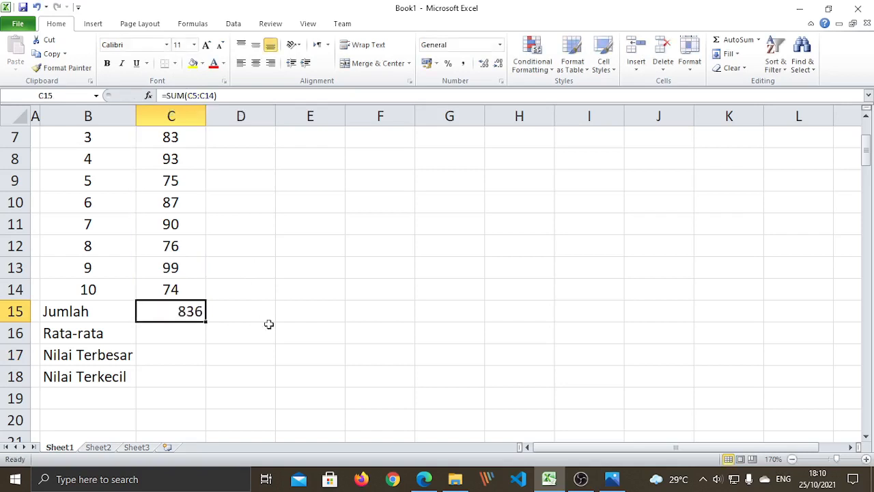
pyautogui.click(279, 350)
pyautogui.click(172, 334)
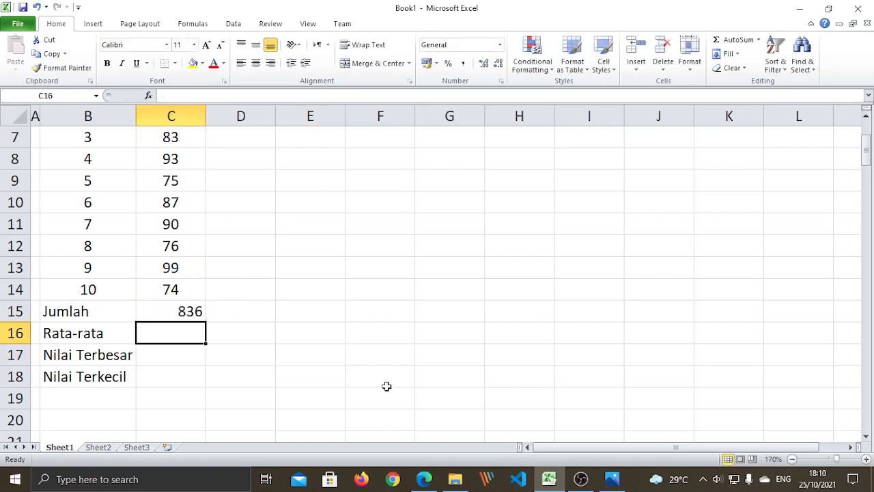
# - Type =average( into C16, correcting the function name along the way
pyautogui.write('=')
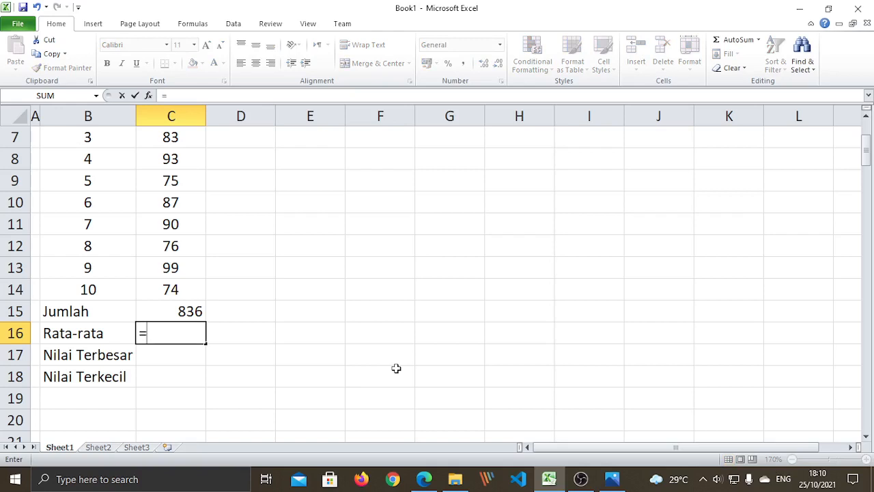
pyautogui.write('average')
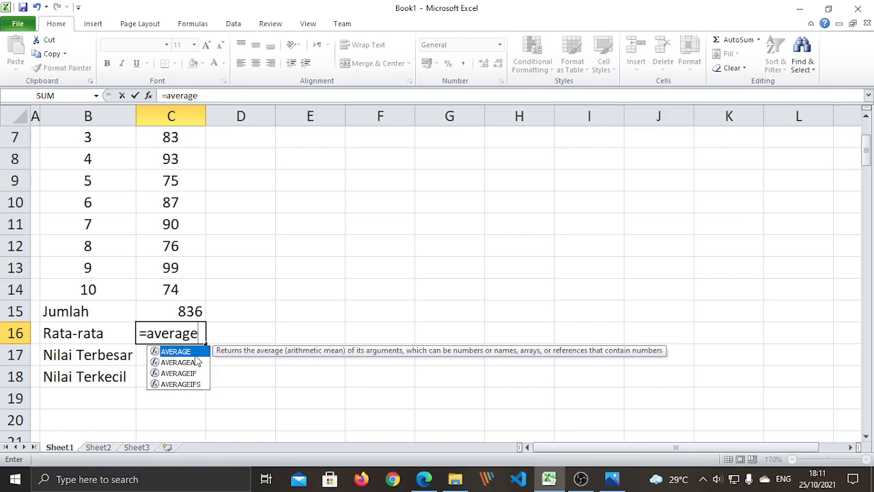
pyautogui.press('BackSpace')
pyautogui.press('BackSpace')
pyautogui.press('BackSpace')
pyautogui.press('BackSpace')
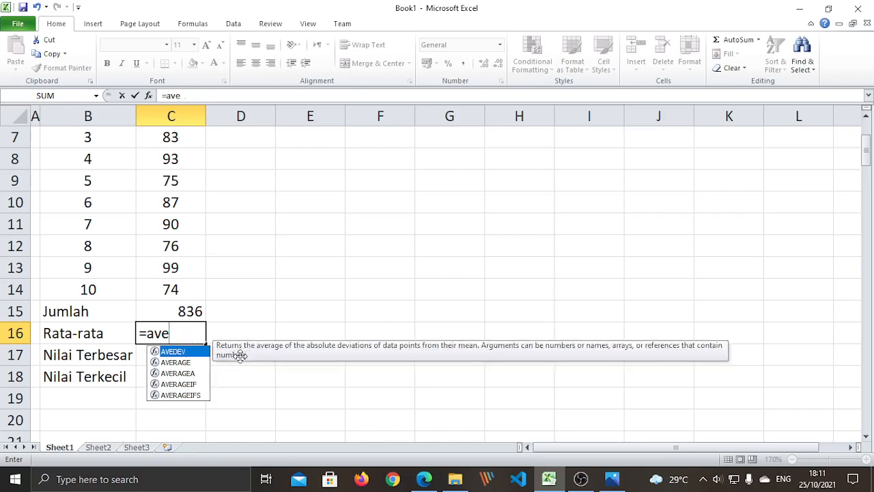
pyautogui.press('BackSpace')
pyautogui.press('BackSpace')
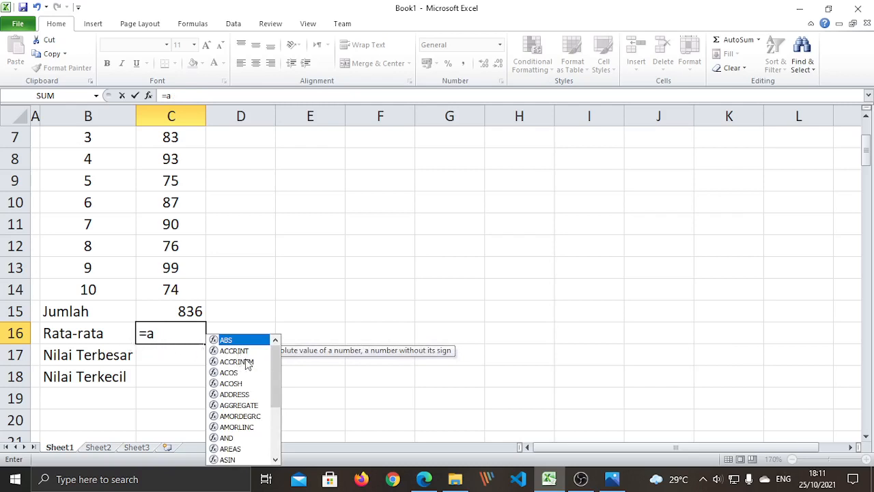
pyautogui.write('v')
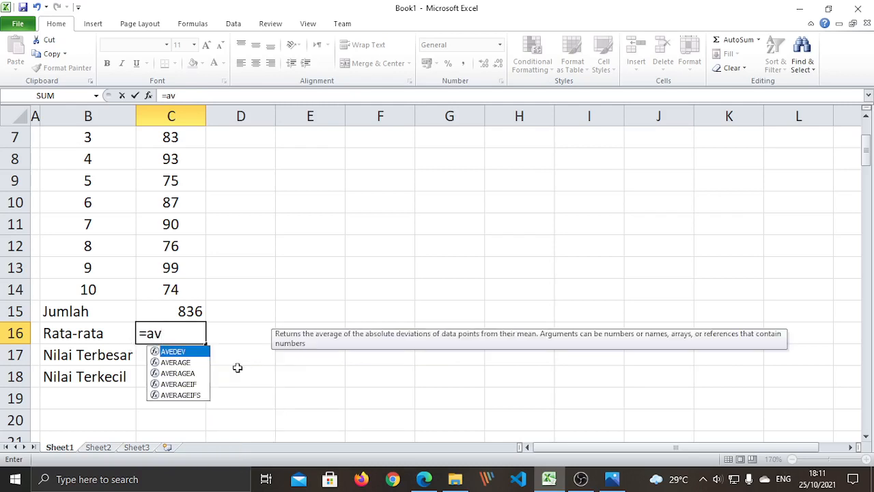
pyautogui.write('e')
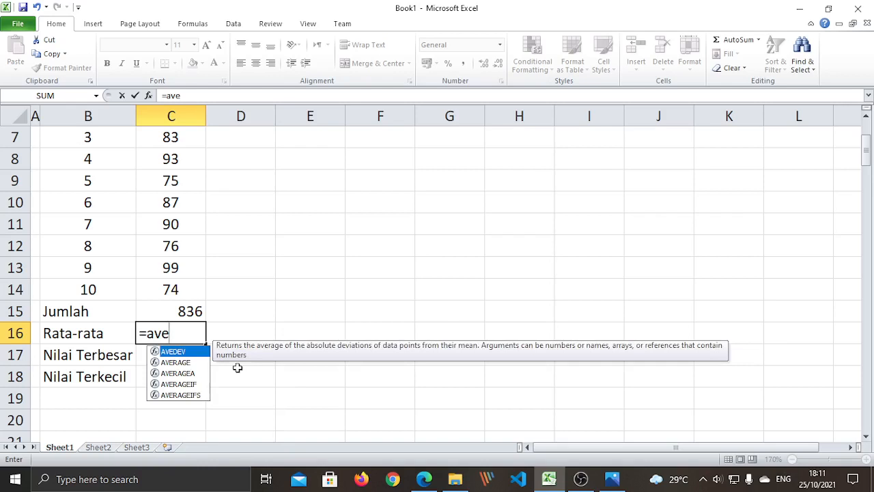
pyautogui.write('r')
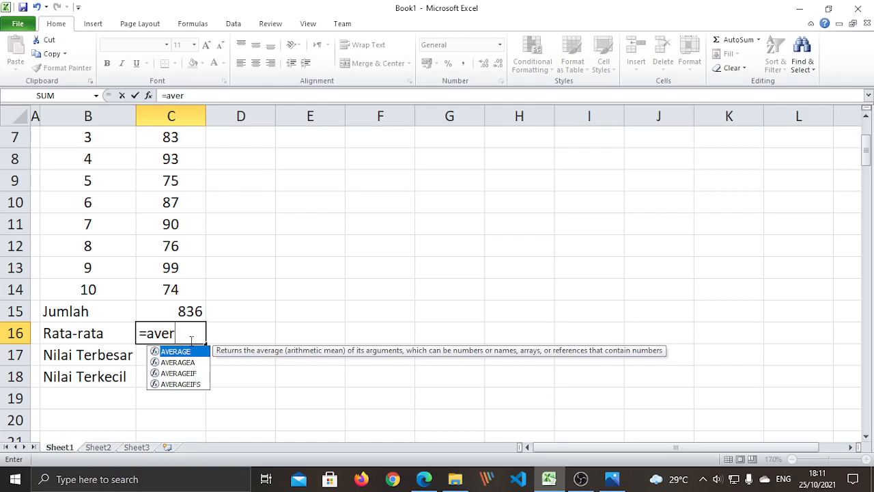
pyautogui.write('age')
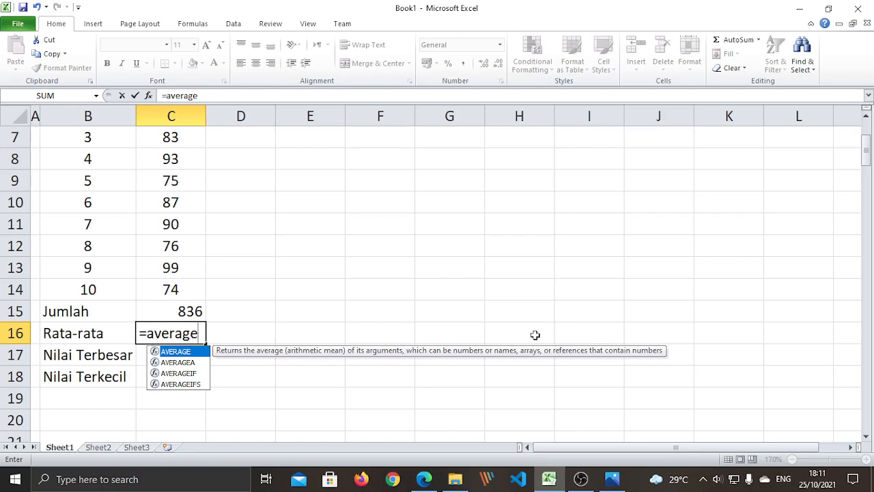
pyautogui.write('(')
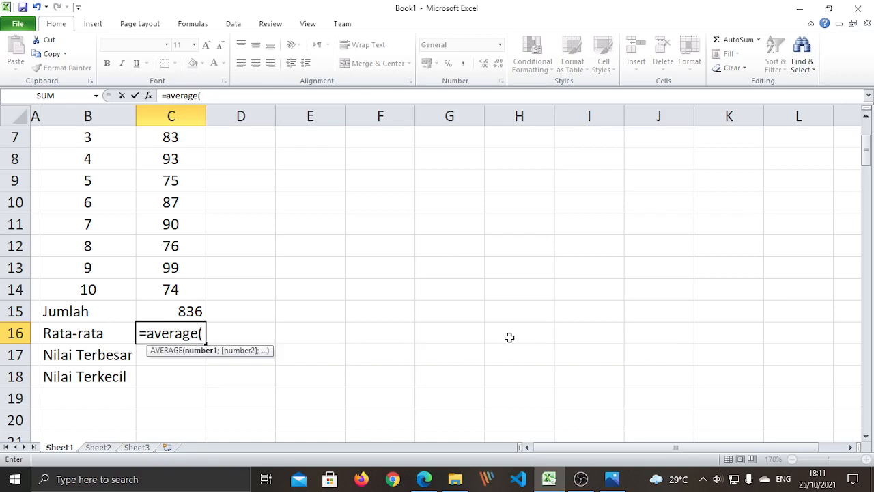
pyautogui.scroll(1, 307, 234)
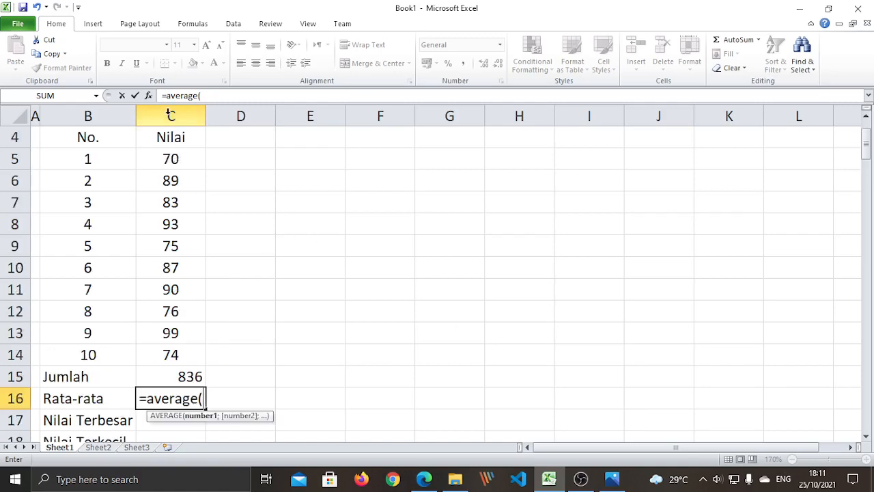
# - Finish =AVERAGE(C5:C14) in C16 so Rata-rata shows 83,6
pyautogui.click(182, 158)
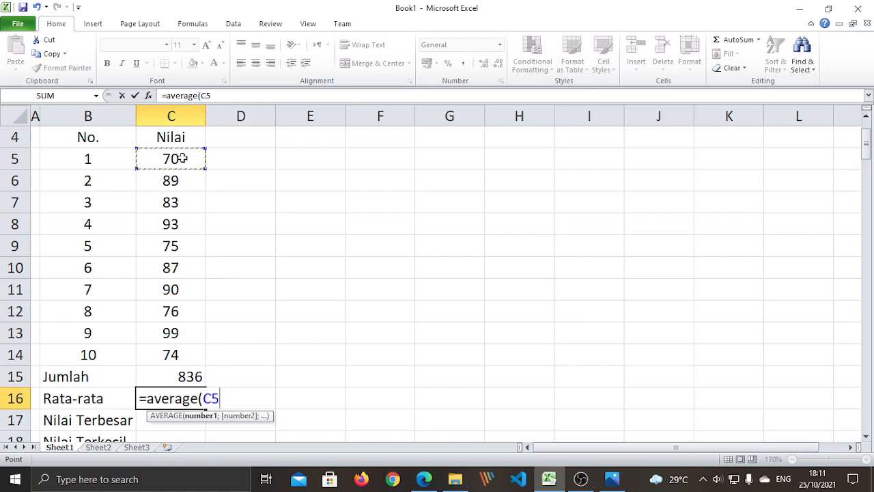
pyautogui.moveTo(182, 158); pyautogui.dragTo(179, 352)
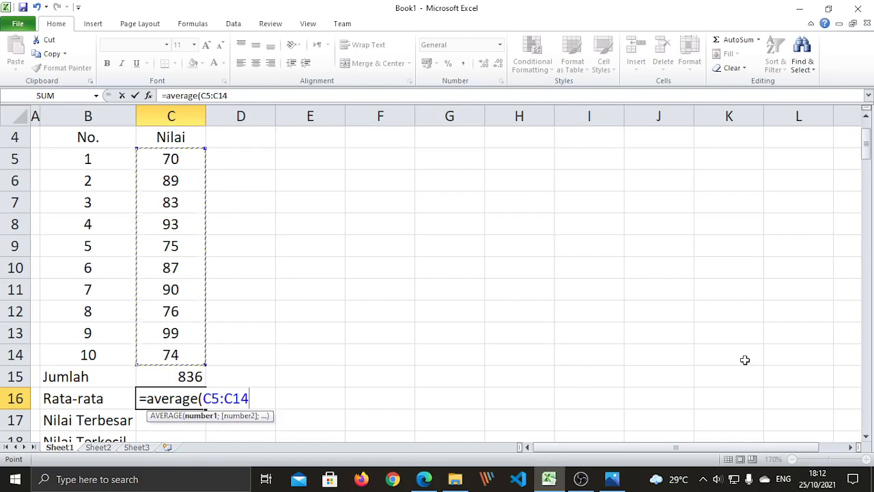
pyautogui.write(')')
pyautogui.press('Return')
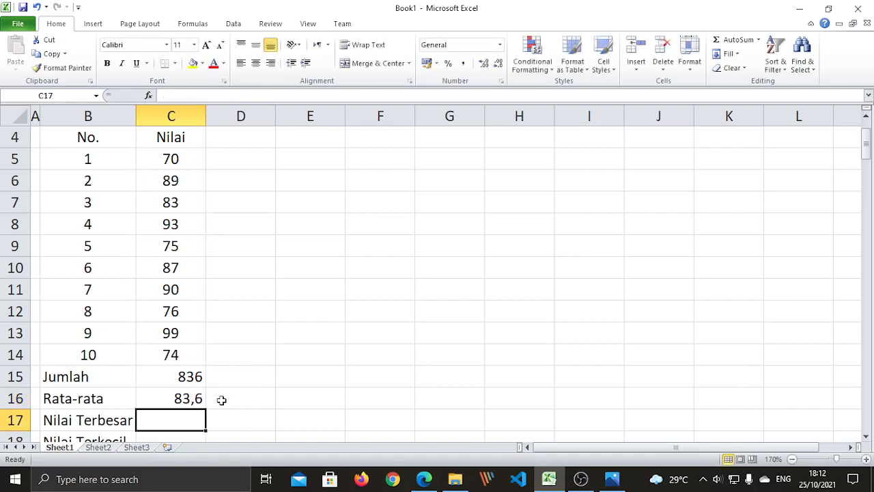
pyautogui.scroll(-1, 201, 384)
pyautogui.click(197, 336)
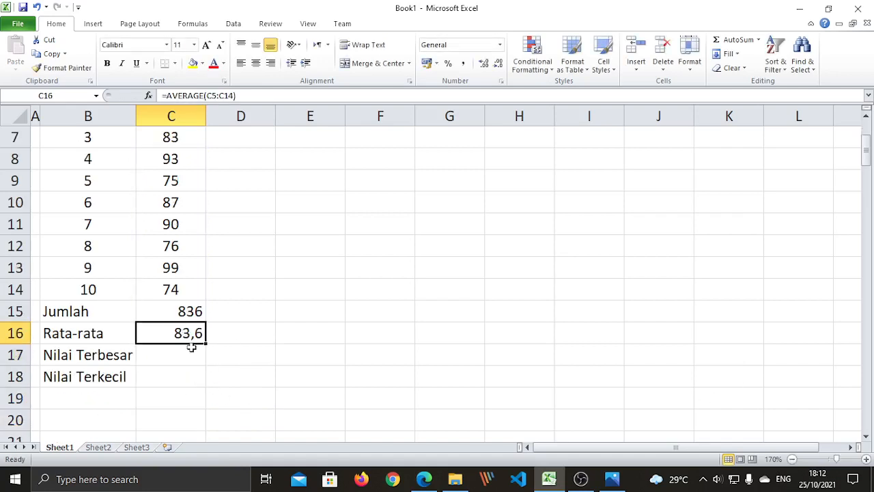
pyautogui.click(187, 312)
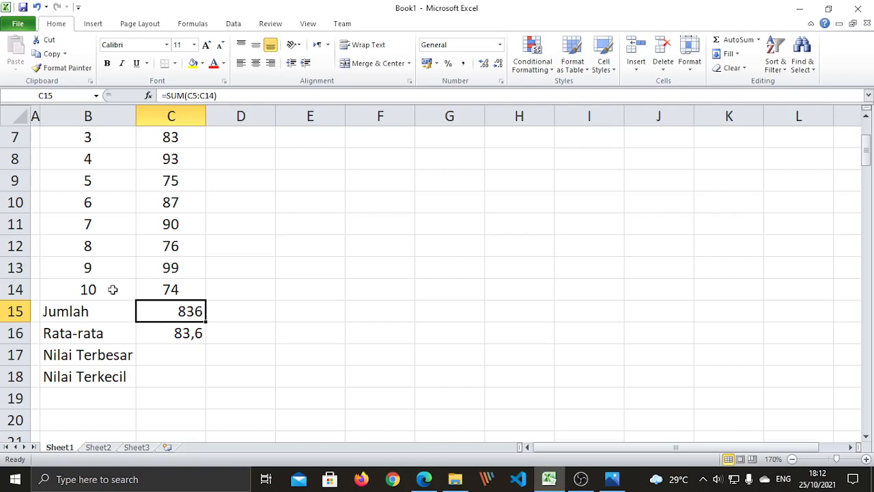
pyautogui.scroll(1, 97, 244)
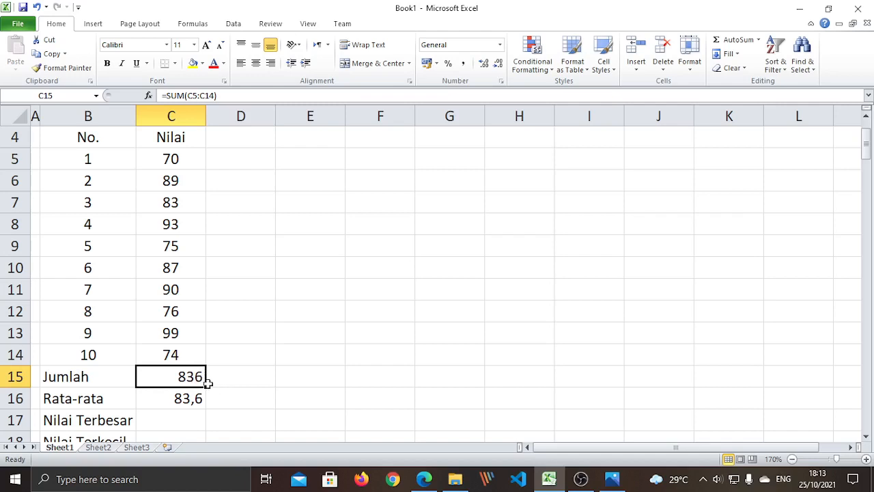
pyautogui.scroll(-1, 203, 388)
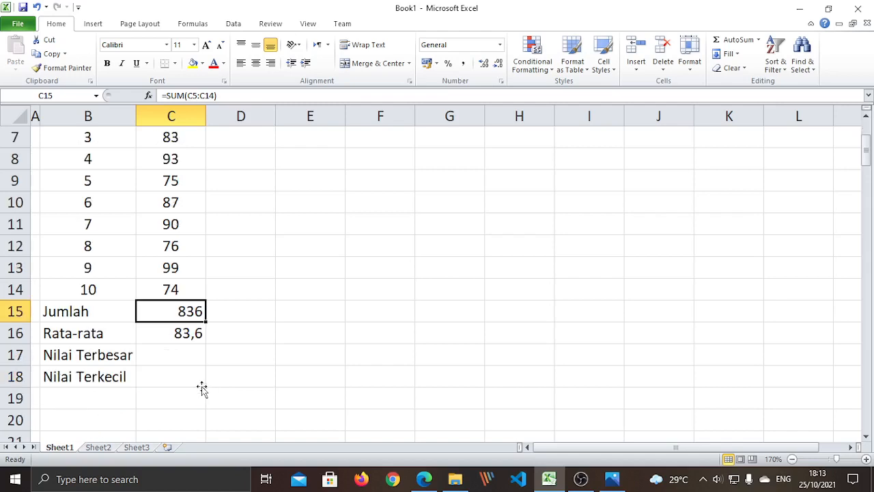
pyautogui.click(176, 356)
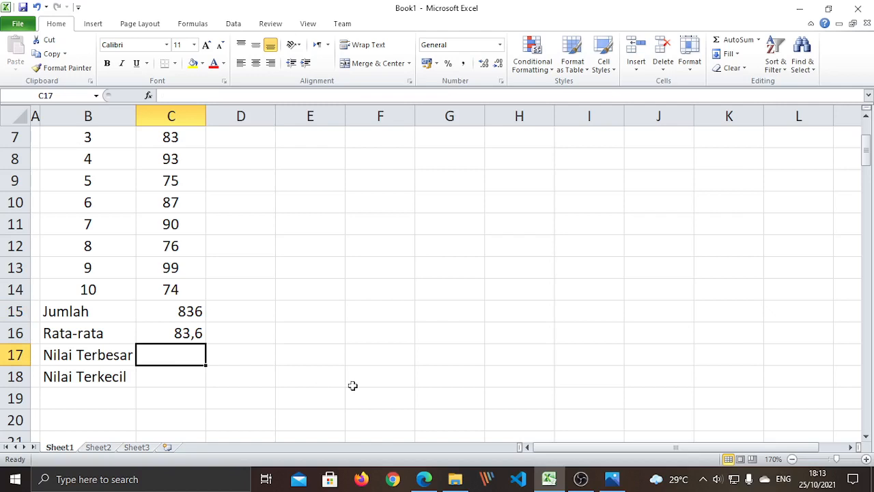
# - Type =max into C17 beside Nilai Terbesar
pyautogui.write('=')
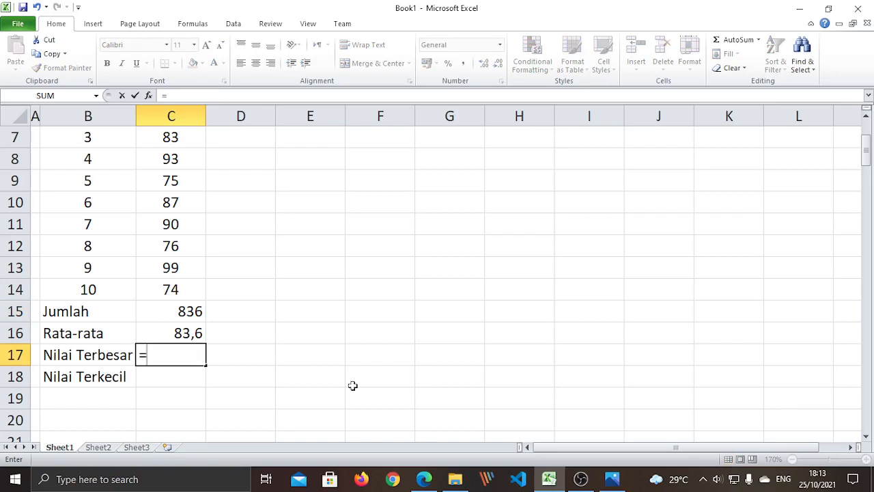
pyautogui.write('max(')
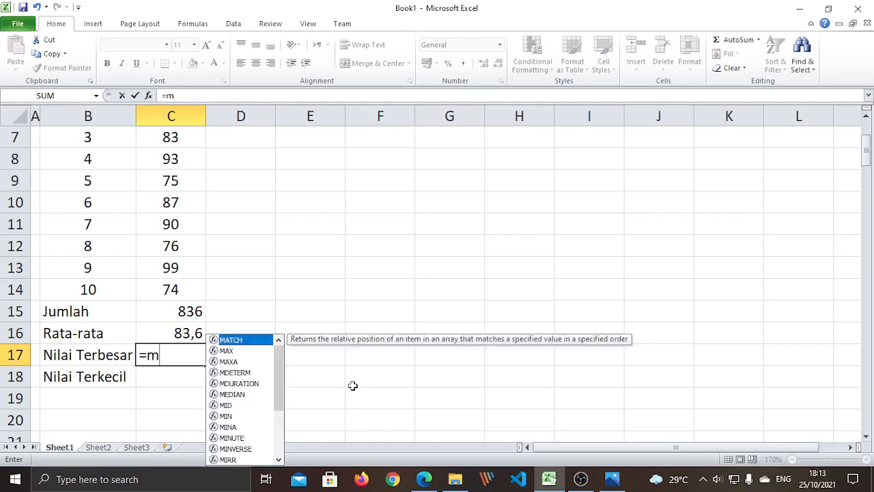
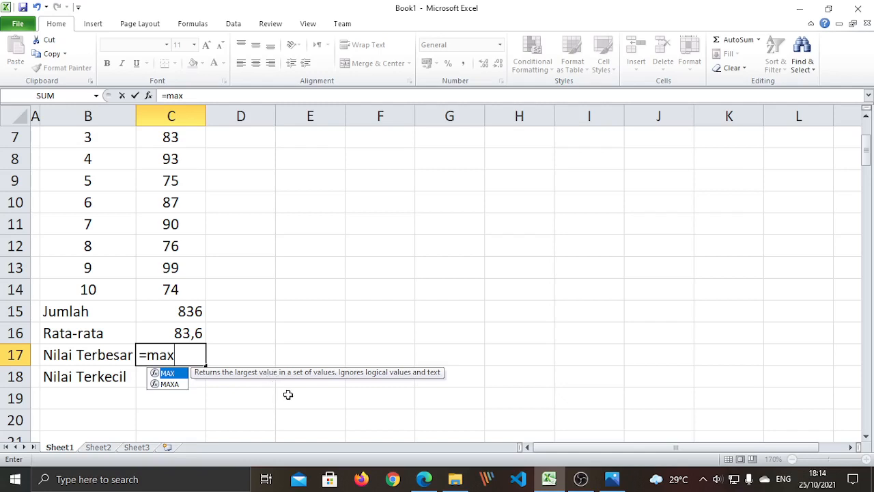
# - Complete =MAX(C5:C14) in C17 so Nilai Terbesar shows 99
pyautogui.write('(')
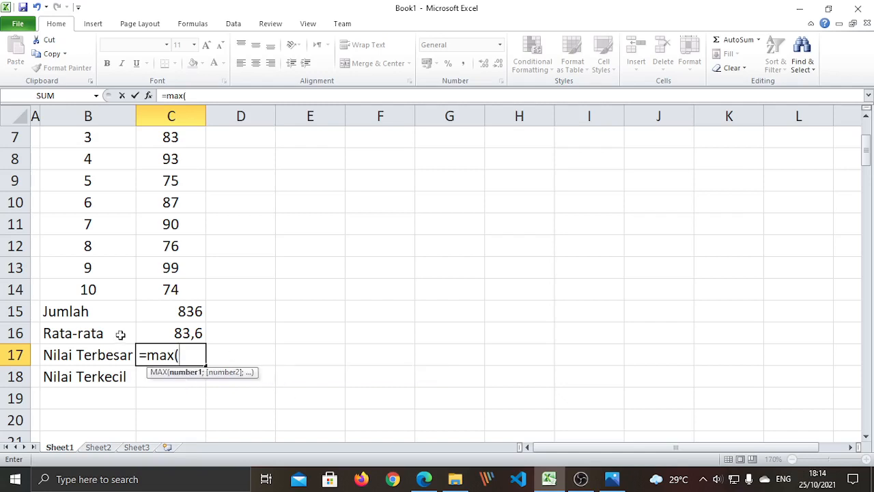
pyautogui.scroll(1, 175, 280)
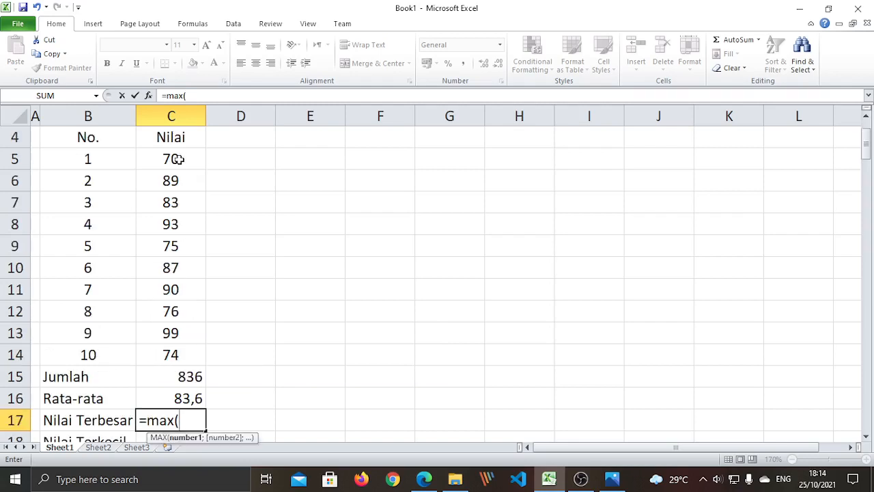
pyautogui.moveTo(177, 159); pyautogui.dragTo(181, 348)
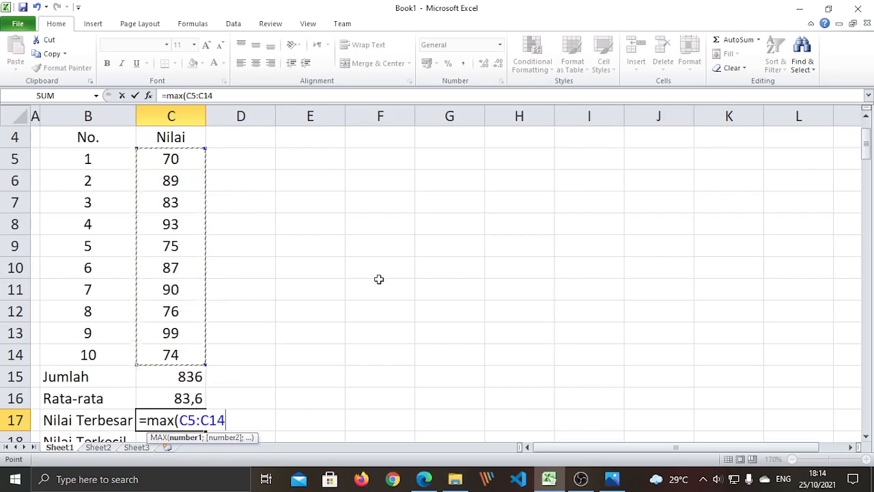
pyautogui.scroll(-1, 438, 251)
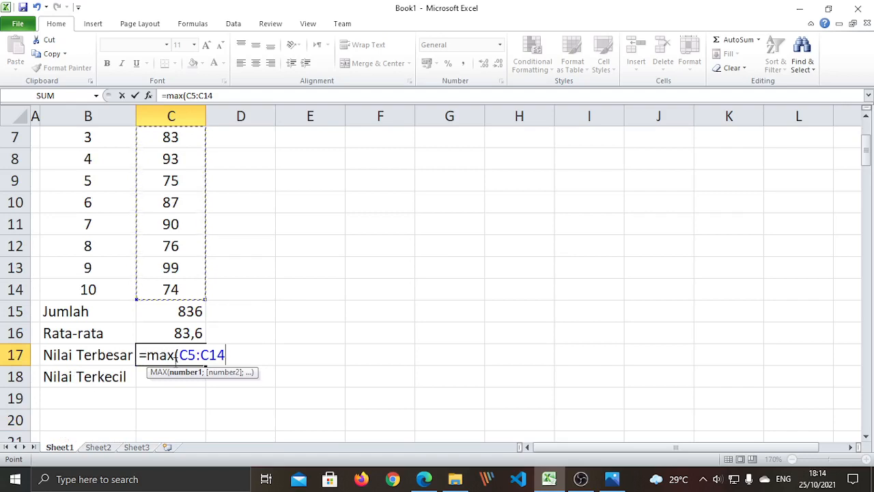
pyautogui.scroll(1, 290, 314)
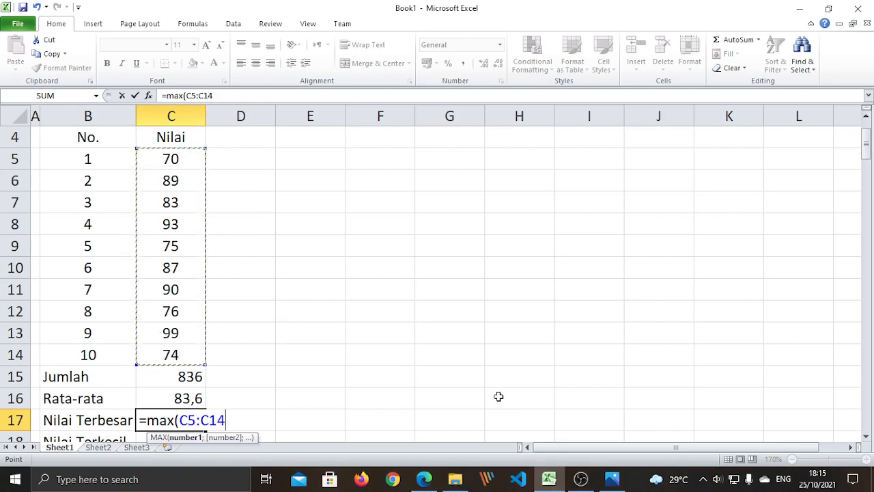
pyautogui.write(')')
pyautogui.press('Return')
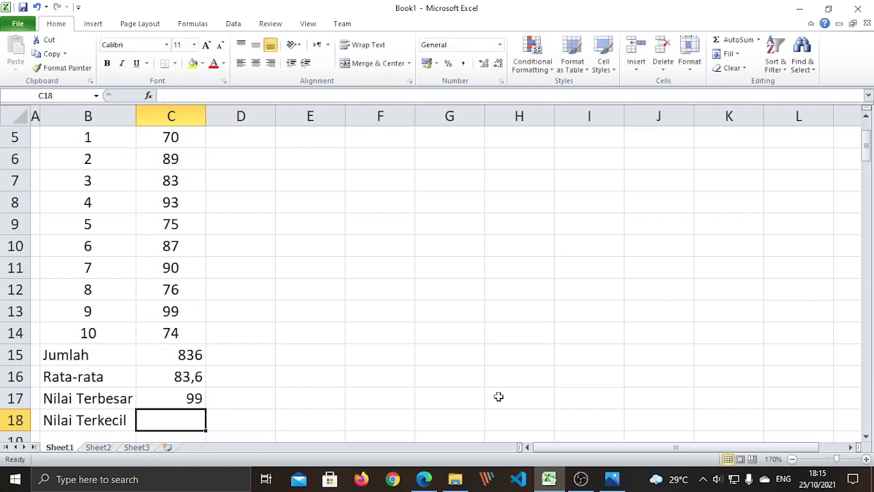
# - Enter =MIN(C5:C14) in C18 beside Nilai Terkecil
pyautogui.click(183, 327)
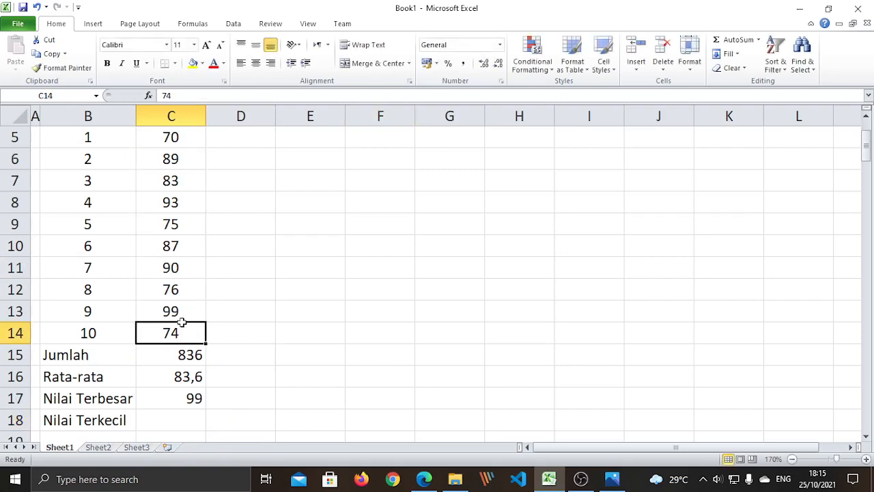
pyautogui.click(183, 309)
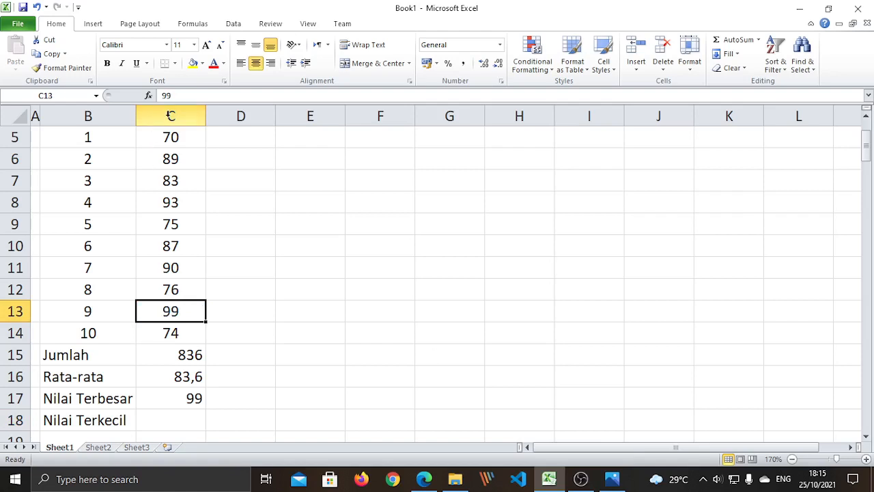
pyautogui.click(180, 420)
pyautogui.write('=')
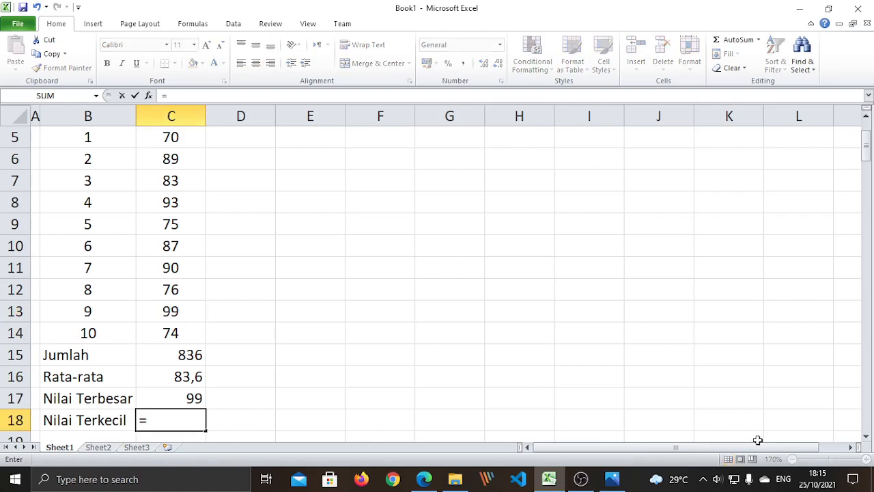
pyautogui.write('m')
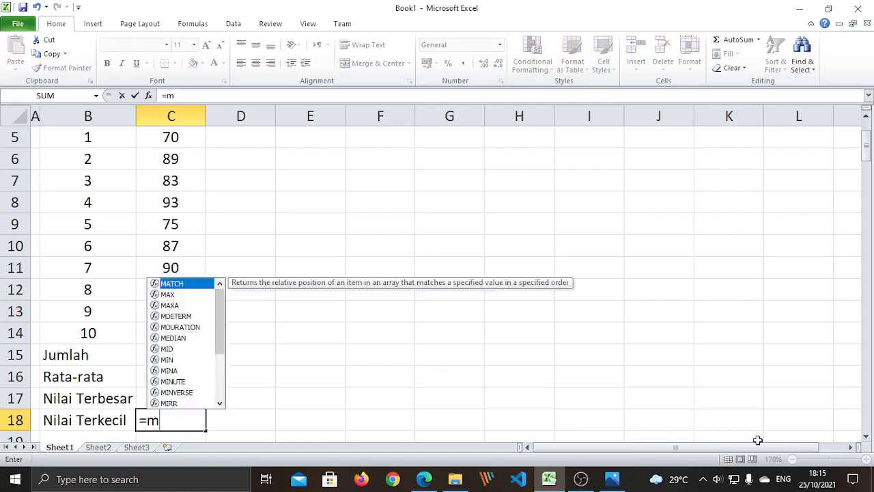
pyautogui.write('in(')
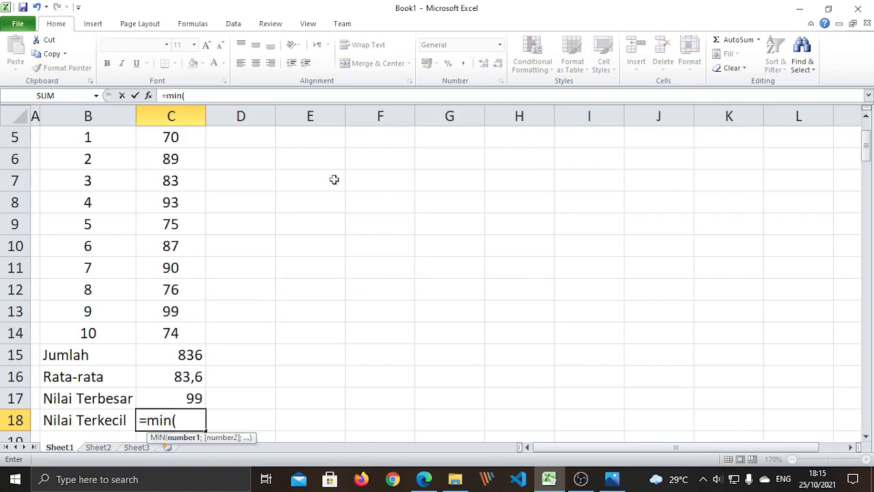
pyautogui.scroll(1, 248, 217)
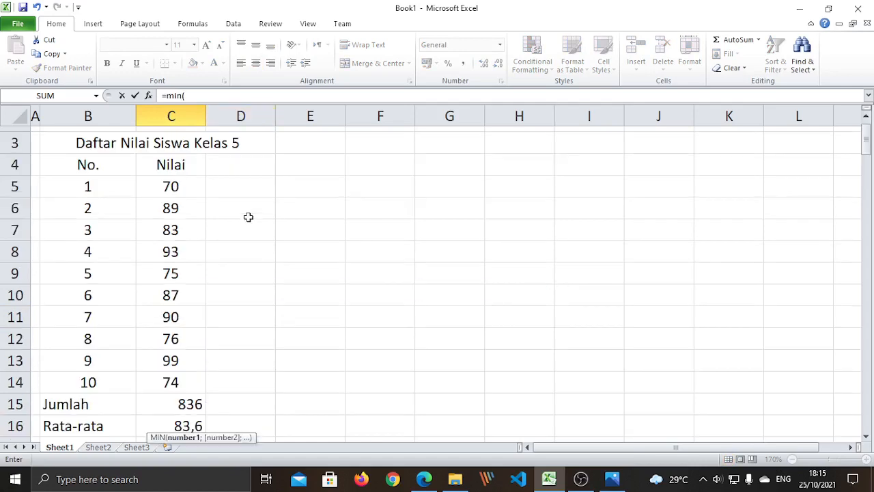
pyautogui.click(175, 187)
pyautogui.moveTo(175, 187); pyautogui.dragTo(173, 375)
pyautogui.scroll(-1, 175, 355)
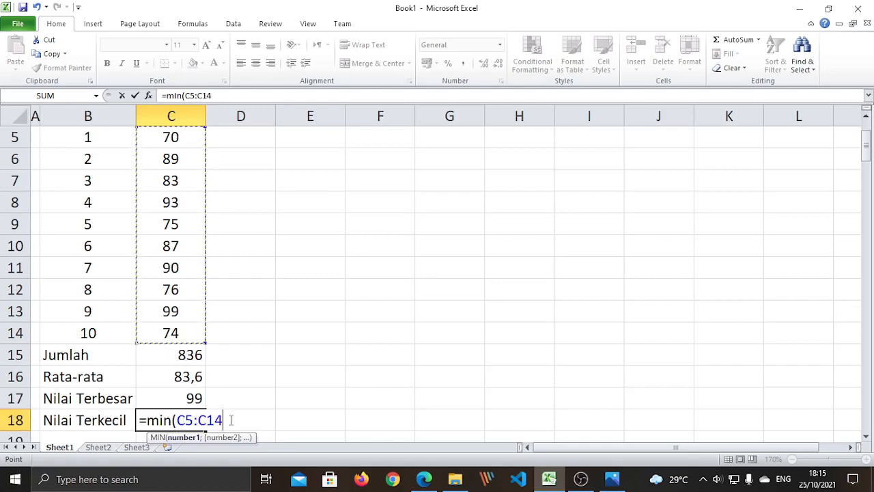
pyautogui.write(')')
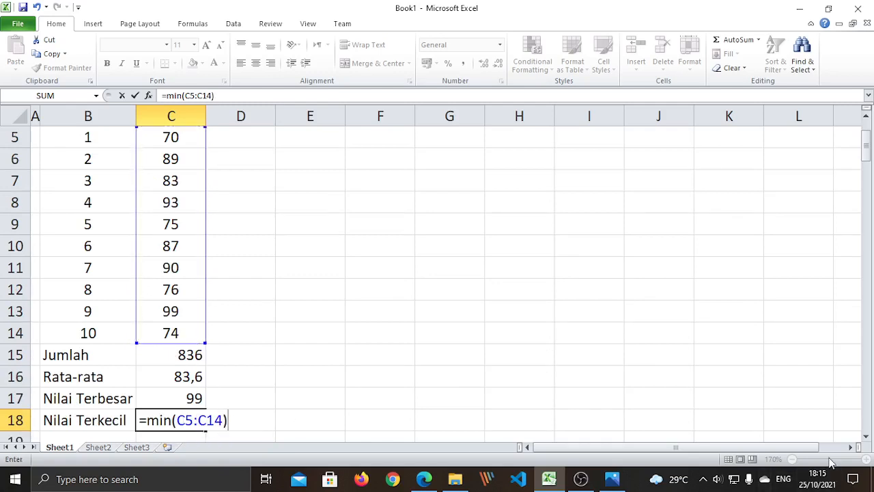
pyautogui.press('Return')
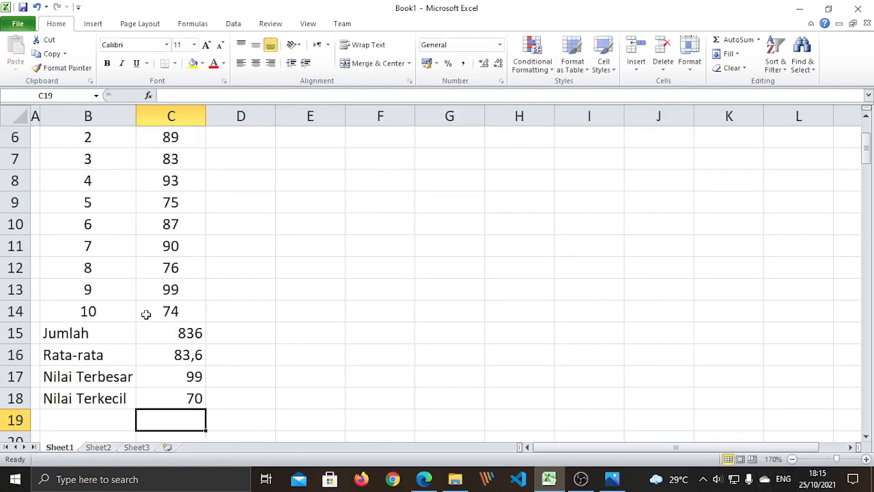
pyautogui.scroll(1, 175, 267)
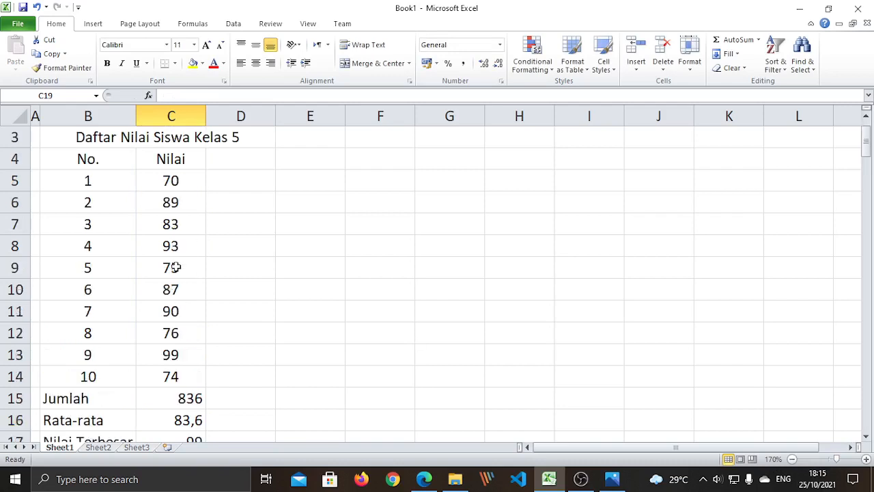
pyautogui.click(182, 177)
pyautogui.click(106, 183)
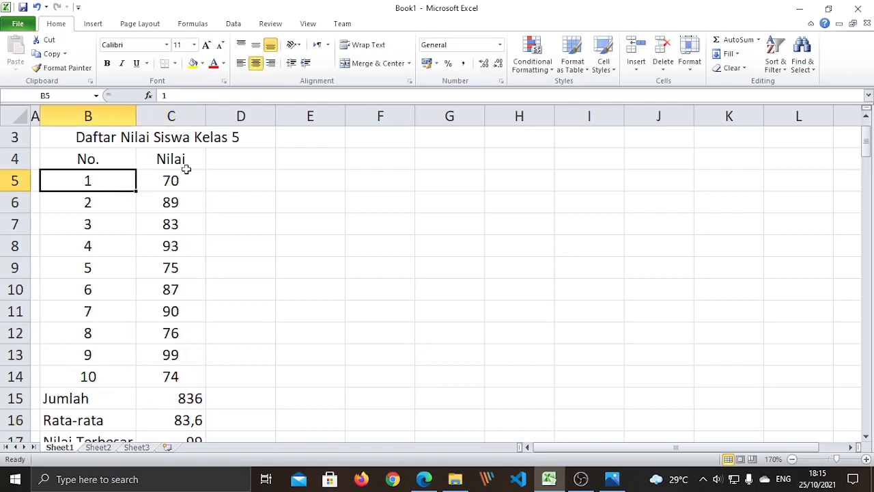
pyautogui.click(186, 180)
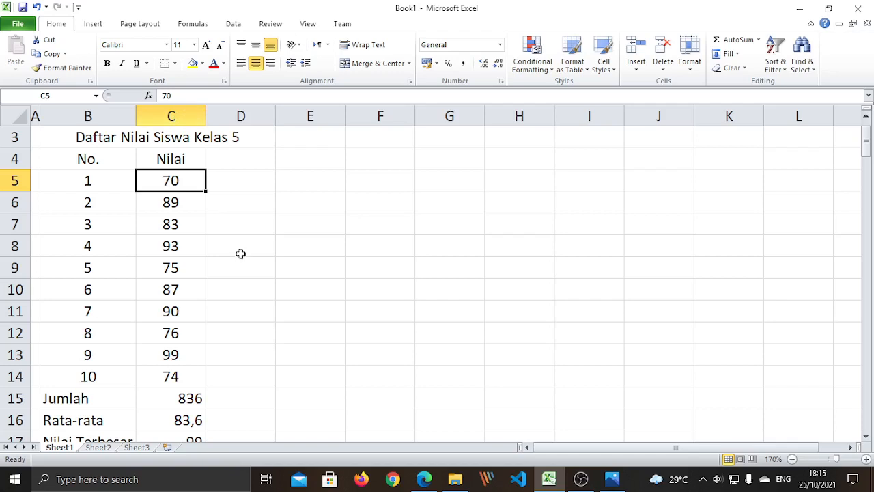
pyautogui.scroll(-2, 240, 253)
pyautogui.scroll(2, 259, 304)
pyautogui.scroll(1, 260, 305)
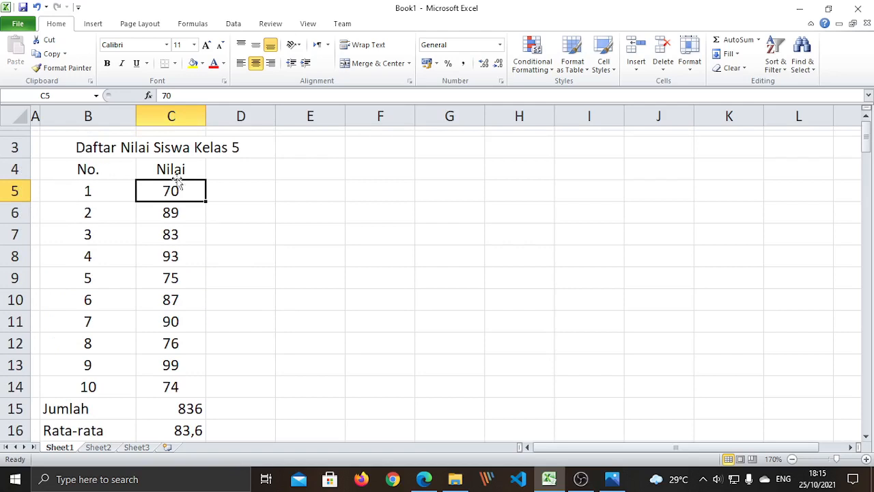
pyautogui.scroll(-2, 238, 313)
pyautogui.scroll(1, 240, 312)
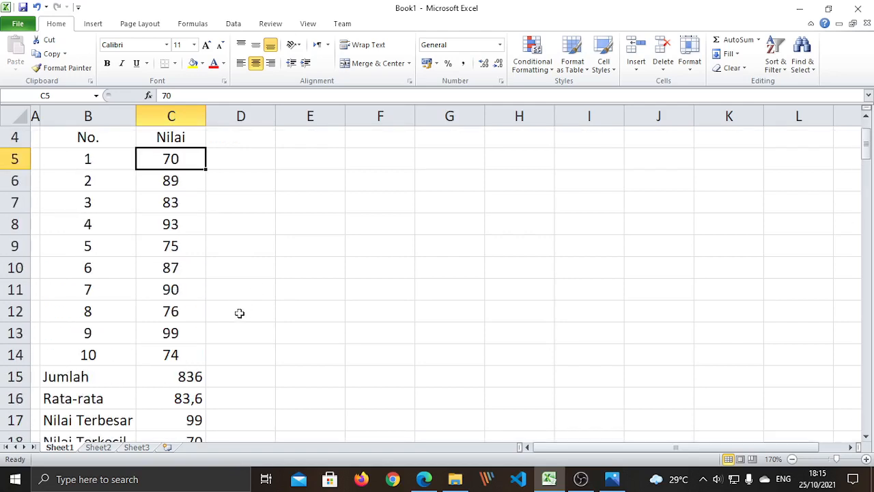
pyautogui.scroll(1, 239, 312)
pyautogui.scroll(-2, 238, 312)
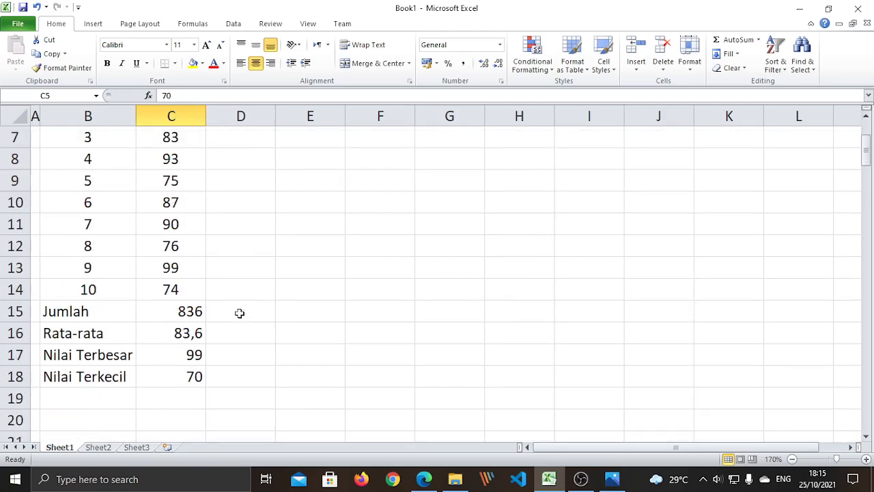
pyautogui.scroll(2, 238, 312)
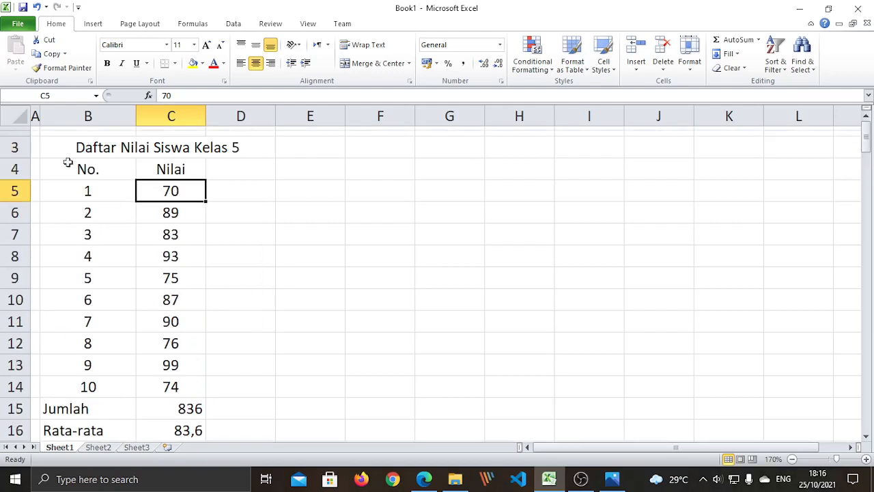
# - Apply All Borders to the grades table B4:C18
pyautogui.moveTo(68, 169); pyautogui.dragTo(160, 393)
pyautogui.scroll(1, 357, 328)
pyautogui.scroll(1, 357, 328)
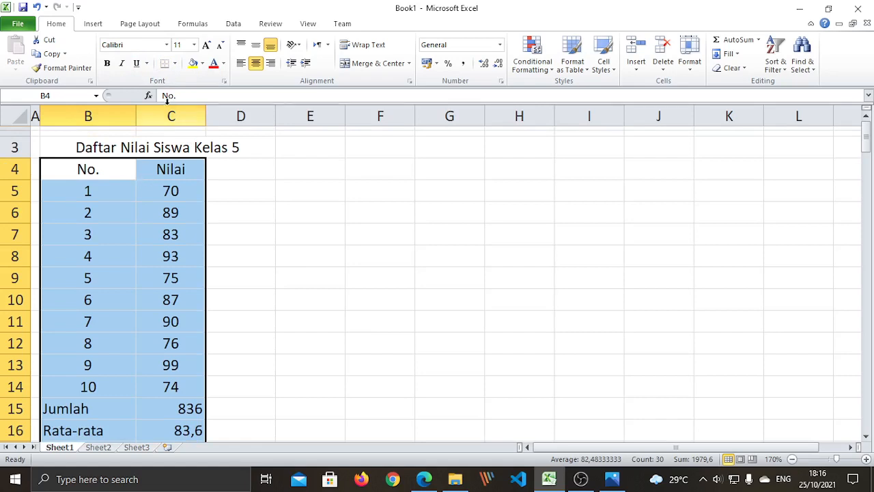
pyautogui.scroll(-2, 136, 256)
pyautogui.scroll(3, 137, 255)
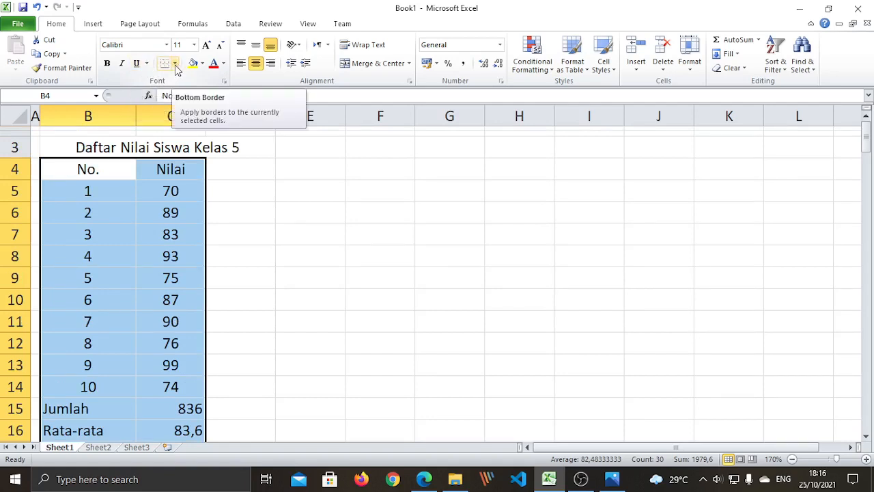
pyautogui.click(176, 64)
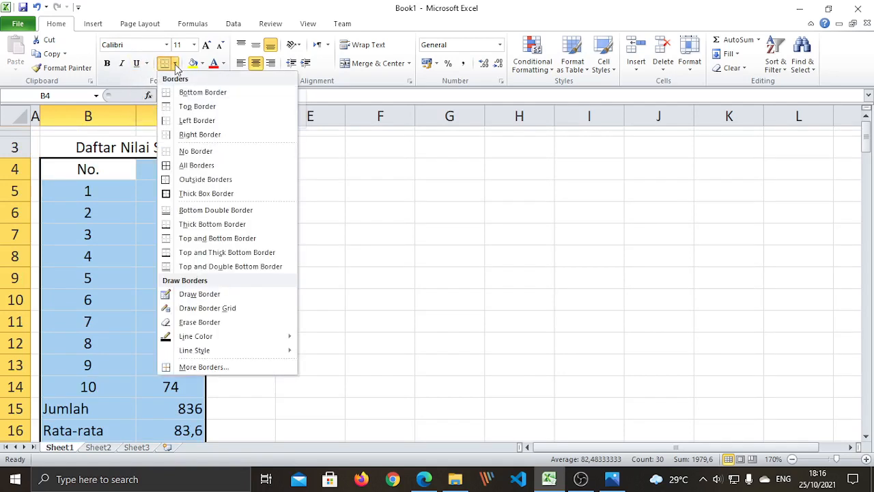
pyautogui.click(197, 167)
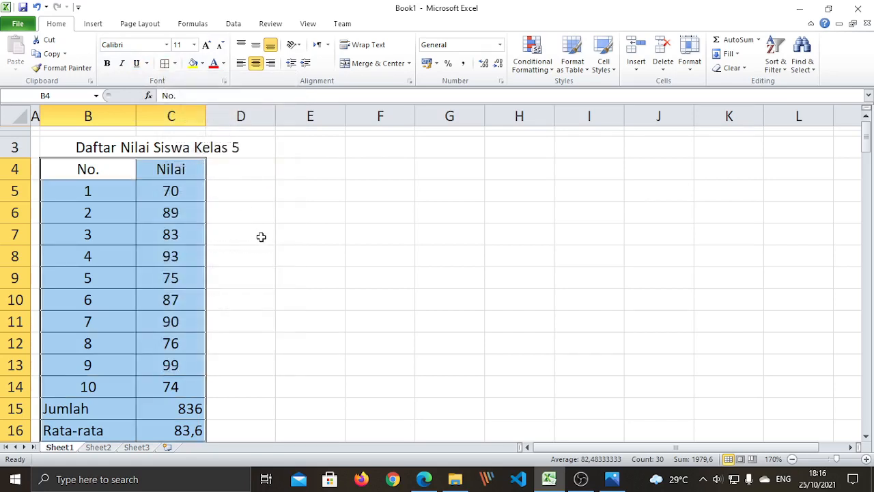
pyautogui.click(259, 237)
pyautogui.scroll(-2, 159, 217)
pyautogui.scroll(2, 160, 218)
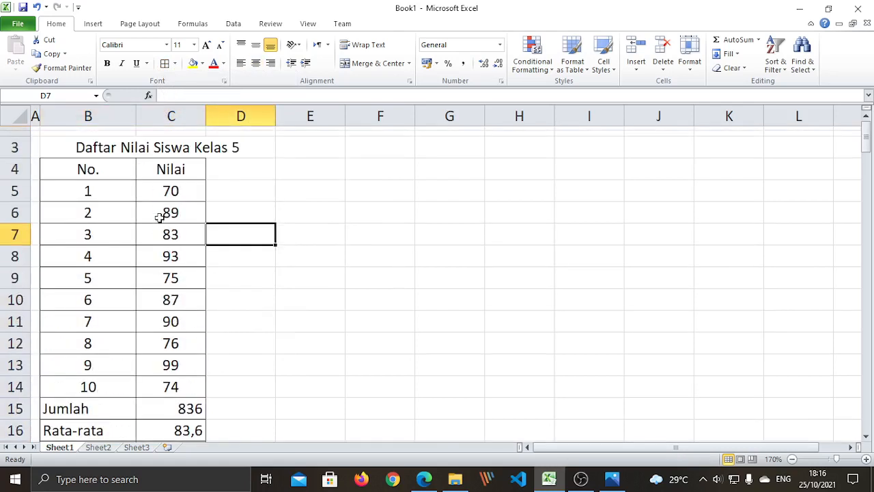
pyautogui.scroll(-2, 160, 219)
pyautogui.scroll(2, 125, 222)
pyautogui.scroll(-2, 125, 224)
pyautogui.scroll(2, 124, 224)
pyautogui.moveTo(89, 195); pyautogui.dragTo(176, 388)
pyautogui.scroll(1, 115, 294)
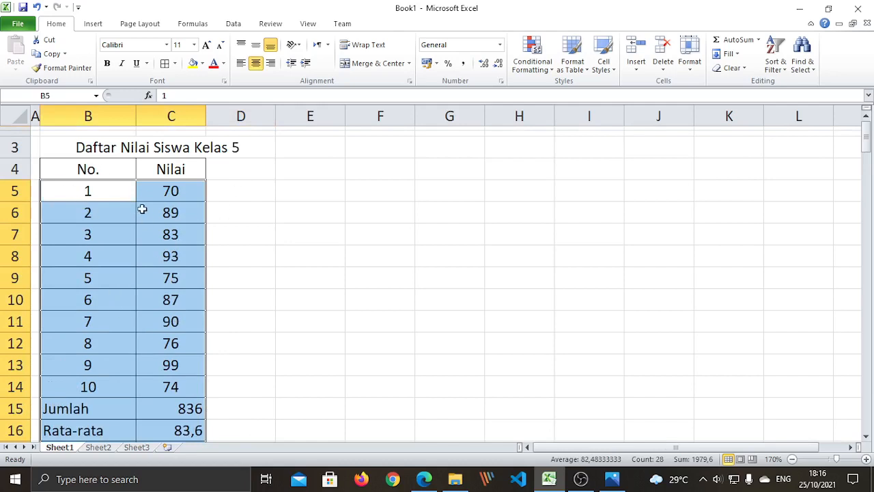
pyautogui.click(247, 275)
pyautogui.moveTo(95, 170); pyautogui.dragTo(168, 390)
pyautogui.scroll(1, 134, 336)
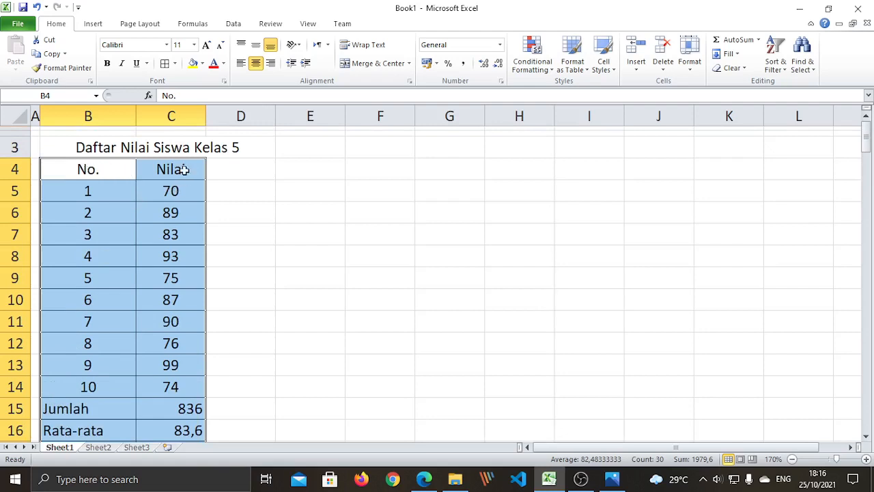
pyautogui.click(247, 245)
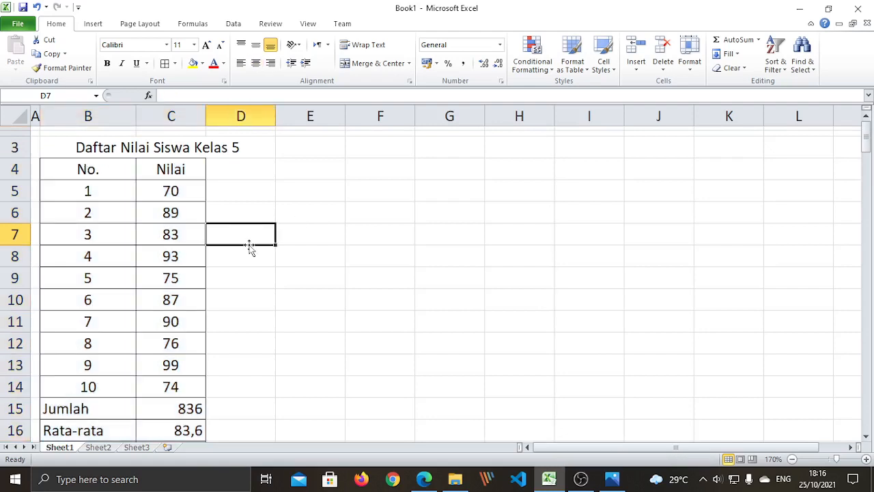
pyautogui.click(285, 293)
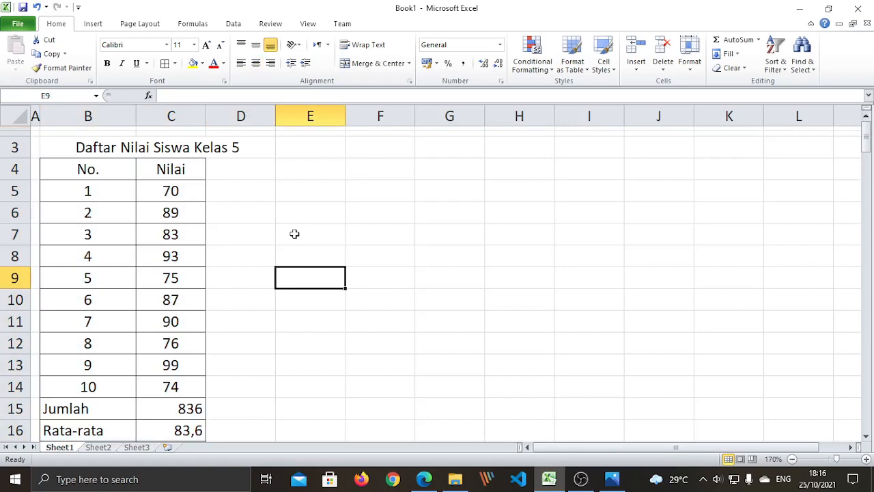
# - Narrow column D and the Nilai column C
pyautogui.moveTo(274, 117); pyautogui.dragTo(232, 116)
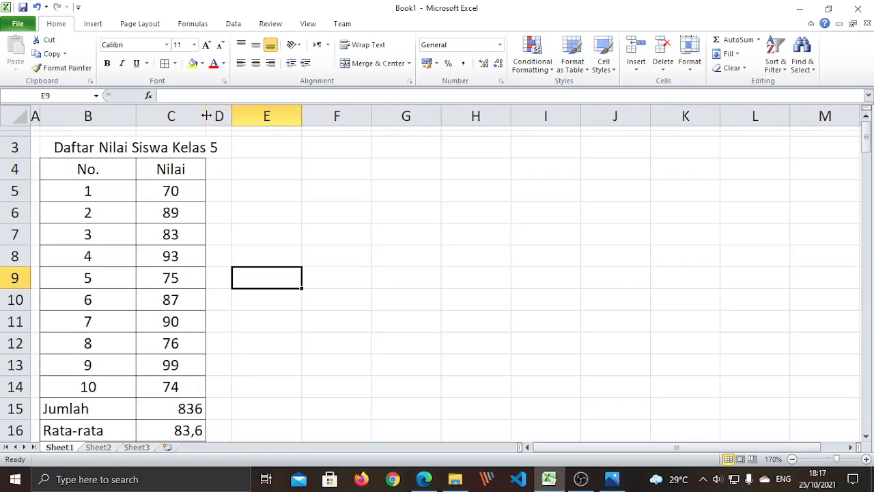
pyautogui.moveTo(205, 117); pyautogui.dragTo(187, 115)
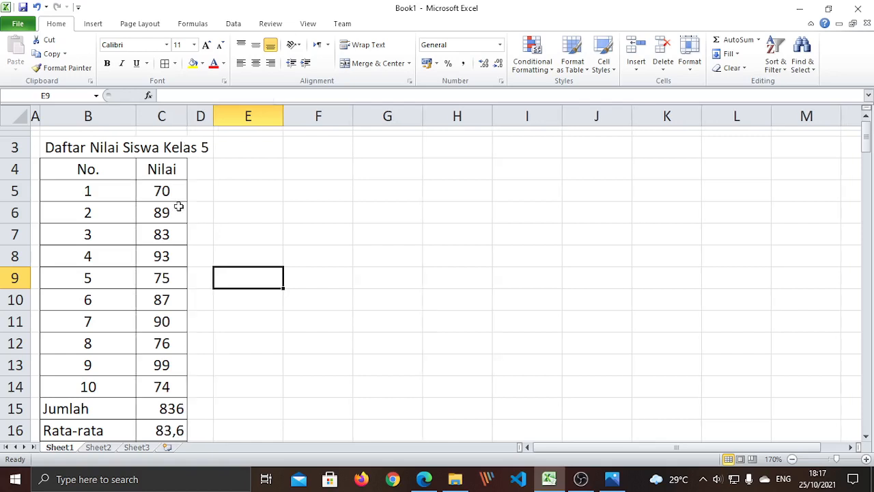
pyautogui.scroll(-3, 175, 206)
pyautogui.scroll(3, 177, 206)
# - Select the grades table B4:C18 including the No. and Nilai headers
pyautogui.moveTo(71, 172); pyautogui.dragTo(158, 405)
pyautogui.click(292, 332)
pyautogui.scroll(1, 260, 314)
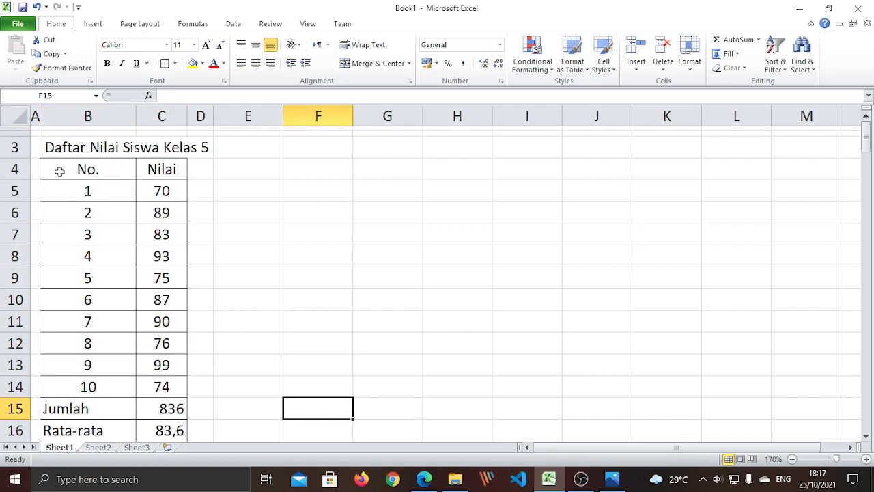
pyautogui.moveTo(73, 167); pyautogui.dragTo(147, 400)
pyautogui.scroll(1, 237, 350)
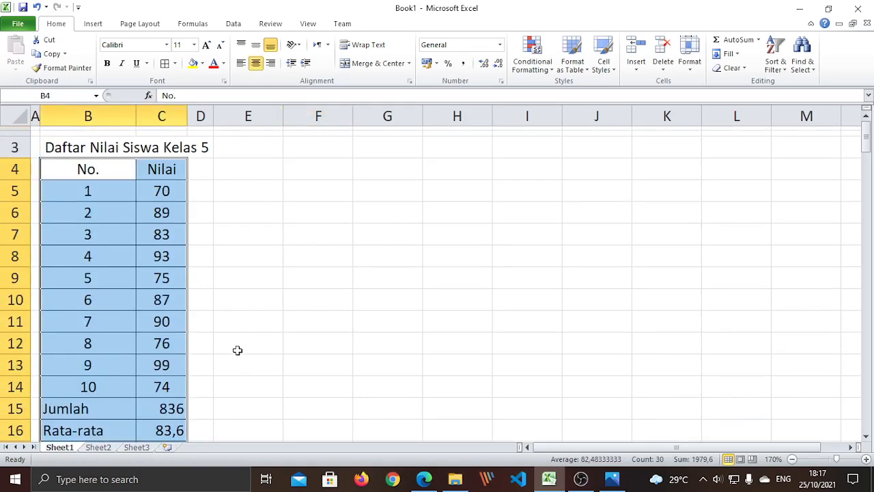
pyautogui.scroll(-1, 236, 351)
pyautogui.scroll(1, 233, 352)
pyautogui.scroll(-1, 229, 353)
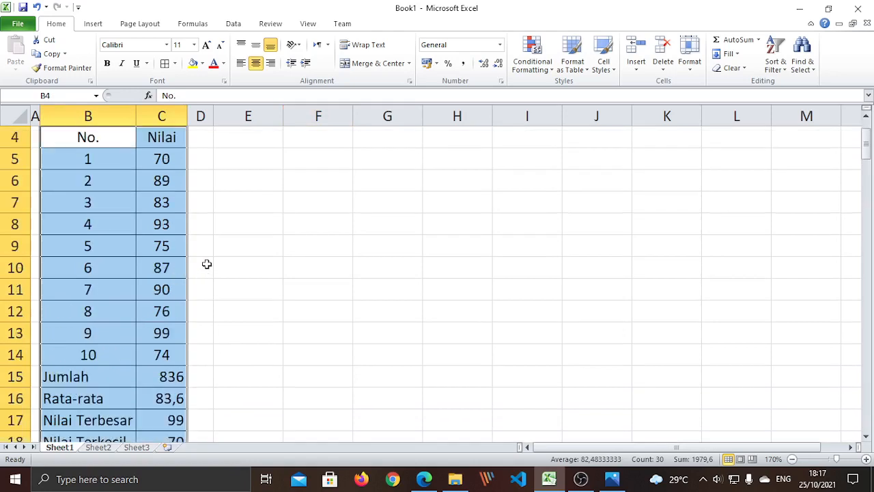
pyautogui.scroll(1, 206, 264)
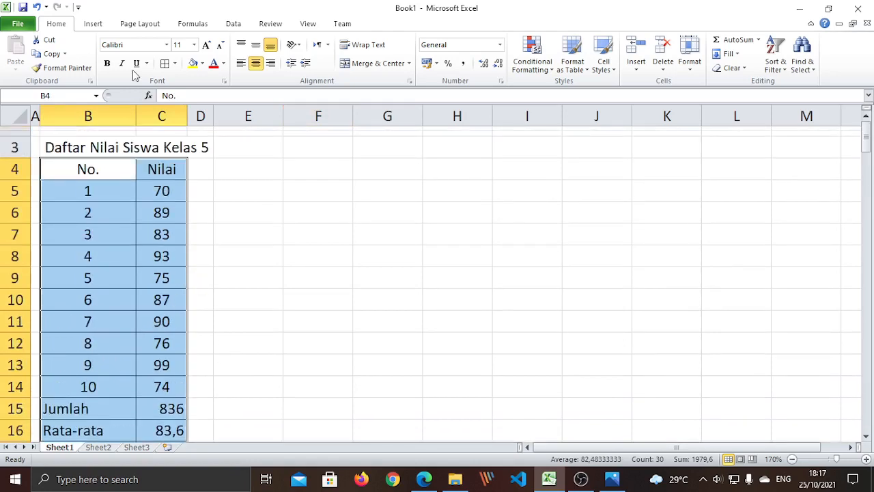
# - Start creating a table from B4:C18 with Insert > Table
pyautogui.click(93, 25)
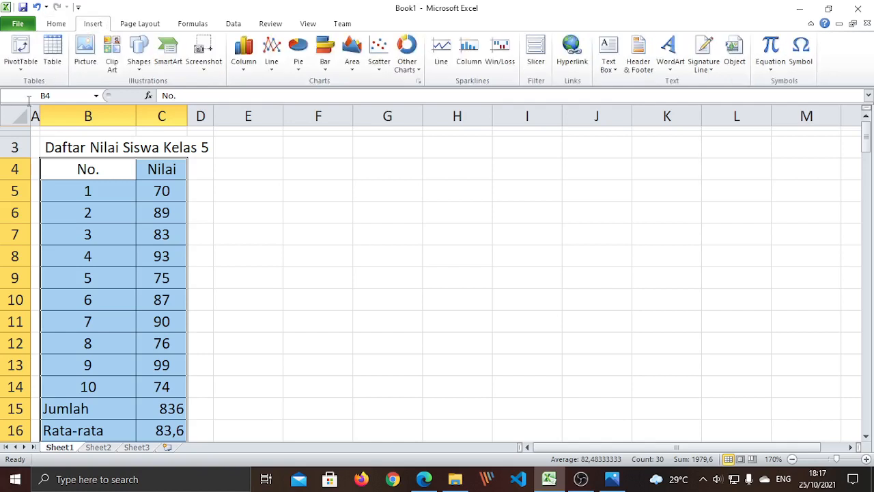
pyautogui.click(53, 54)
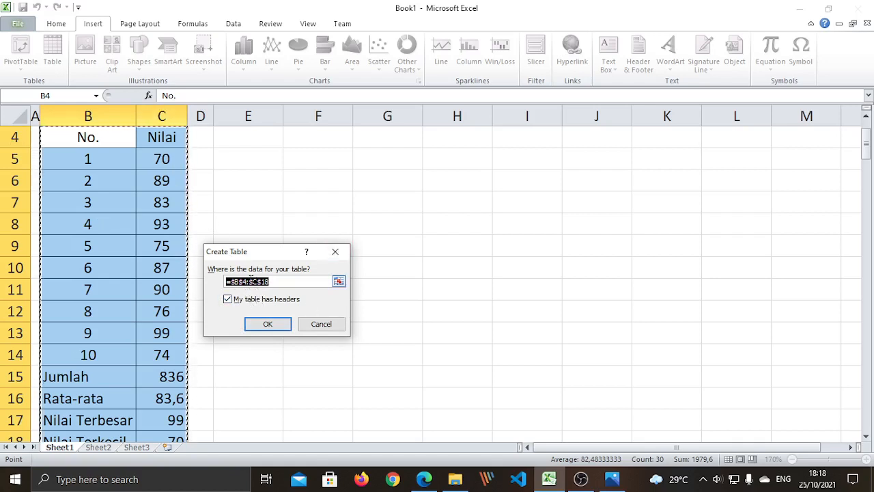
pyautogui.scroll(-1, 390, 333)
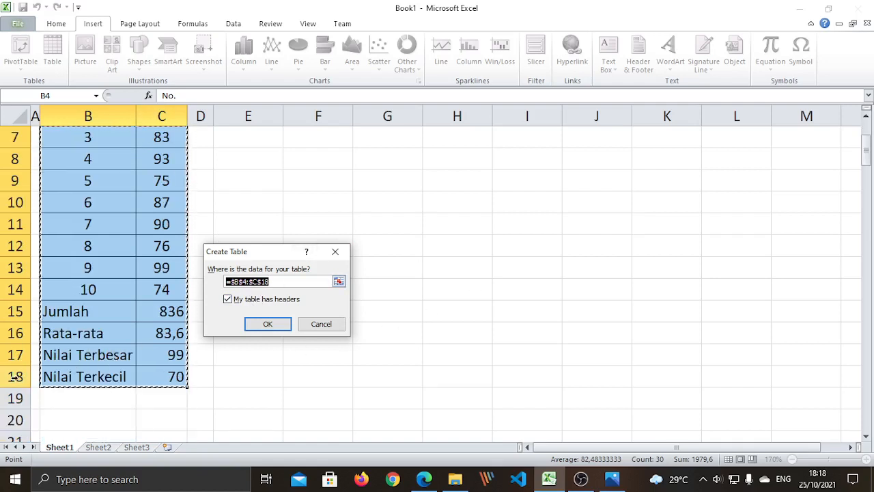
pyautogui.scroll(1, 188, 375)
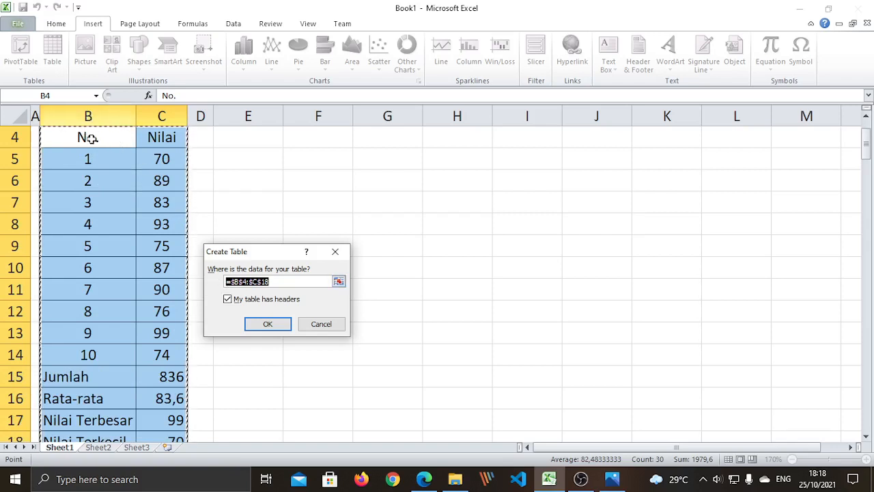
pyautogui.scroll(-2, 162, 164)
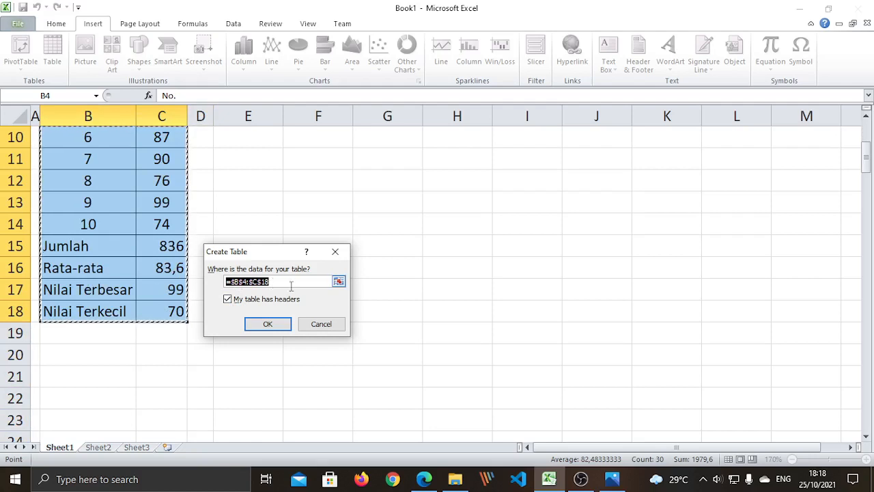
pyautogui.scroll(1, 177, 305)
pyautogui.scroll(1, 177, 305)
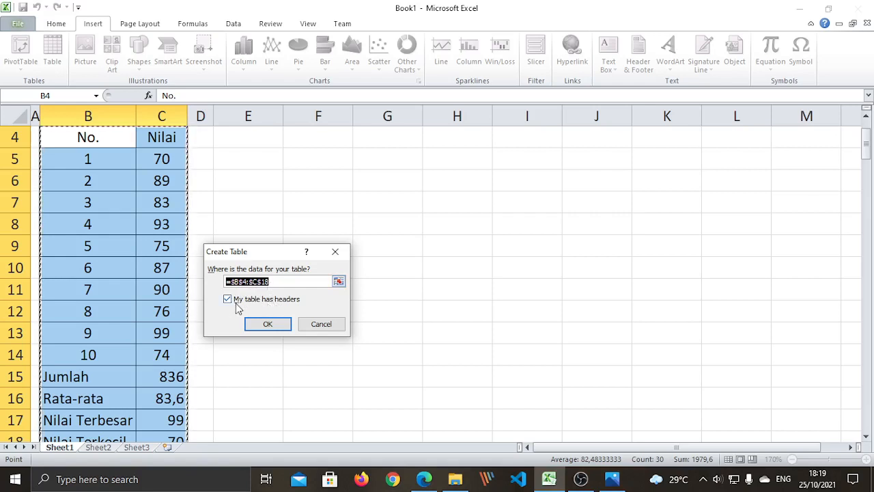
# - Keep 'My table has headers' checked and create the table from B4:C18
pyautogui.click(227, 299)
pyautogui.click(229, 302)
pyautogui.click(229, 300)
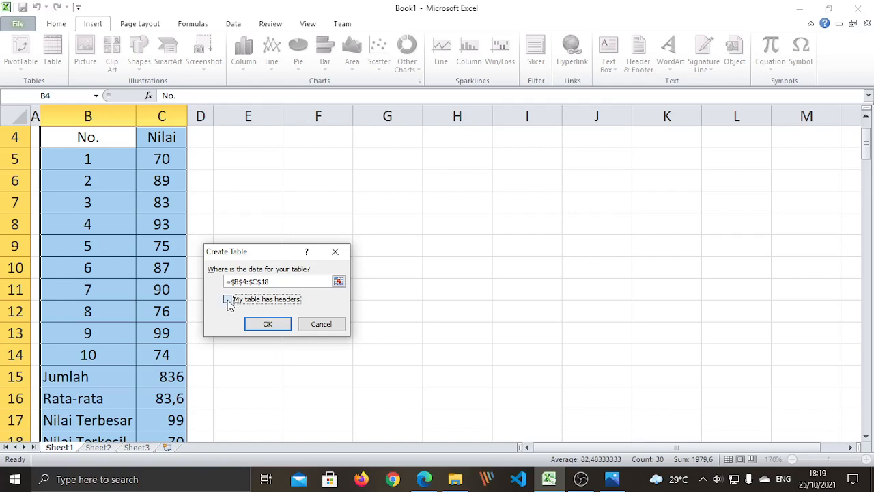
pyautogui.click(227, 299)
pyautogui.click(227, 299)
pyautogui.click(275, 329)
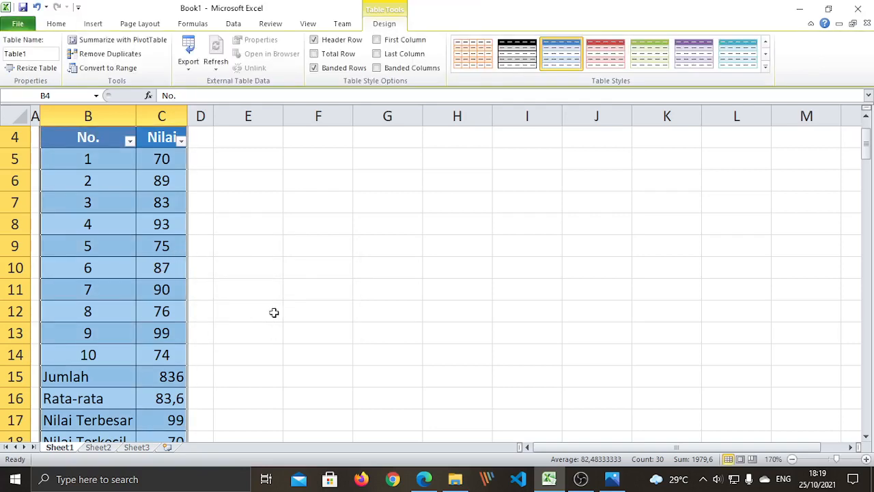
pyautogui.scroll(-2, 273, 313)
pyautogui.scroll(2, 272, 313)
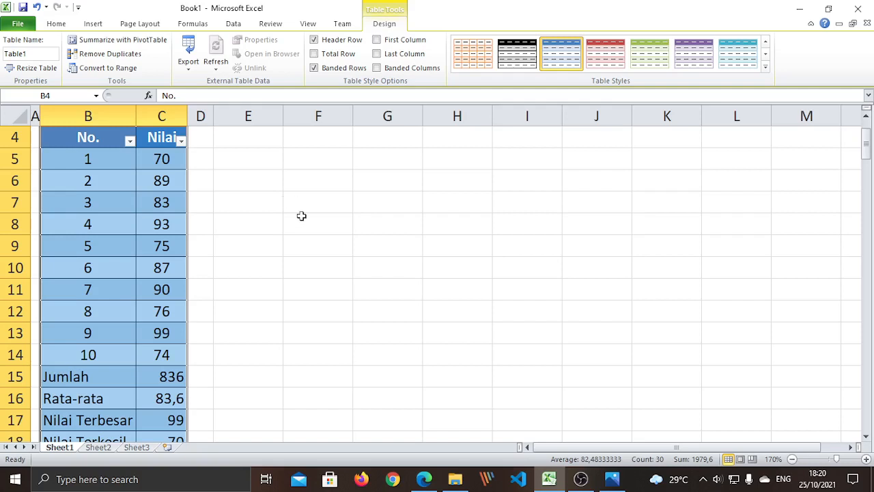
pyautogui.scroll(1, 142, 231)
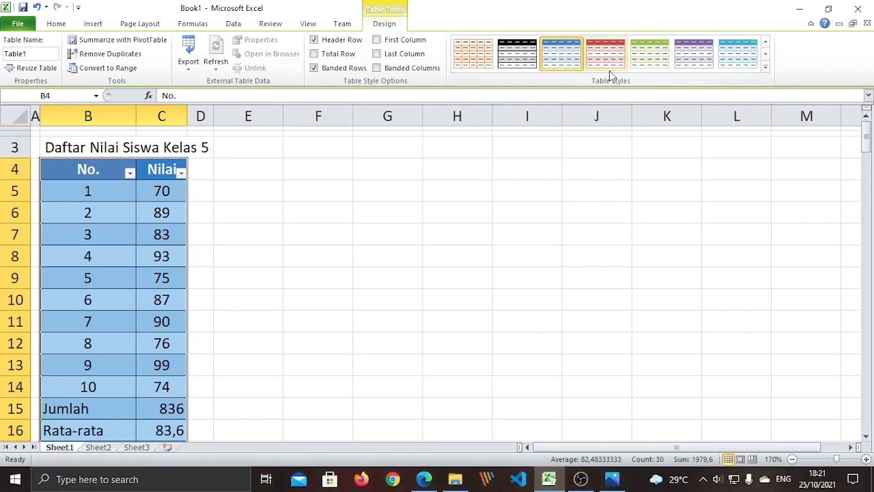
# - Apply the red Table Style Medium 10 to Table1
pyautogui.click(767, 69)
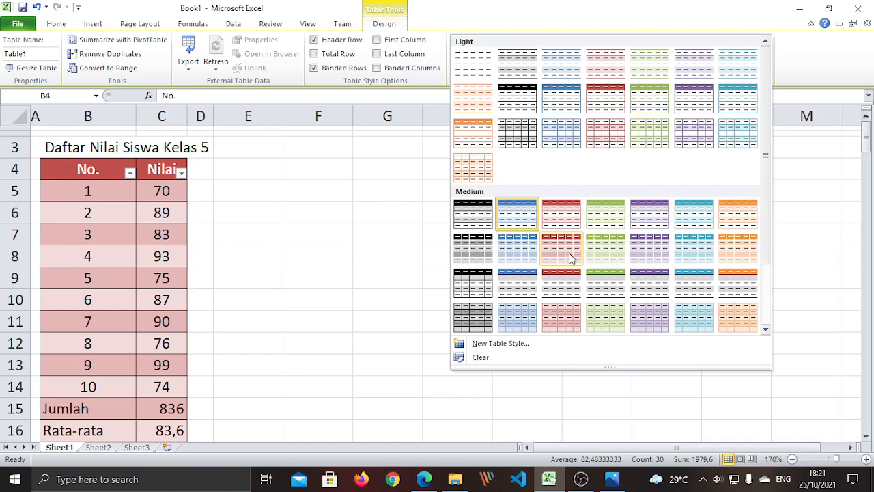
pyautogui.moveTo(769, 228); pyautogui.dragTo(779, 321)
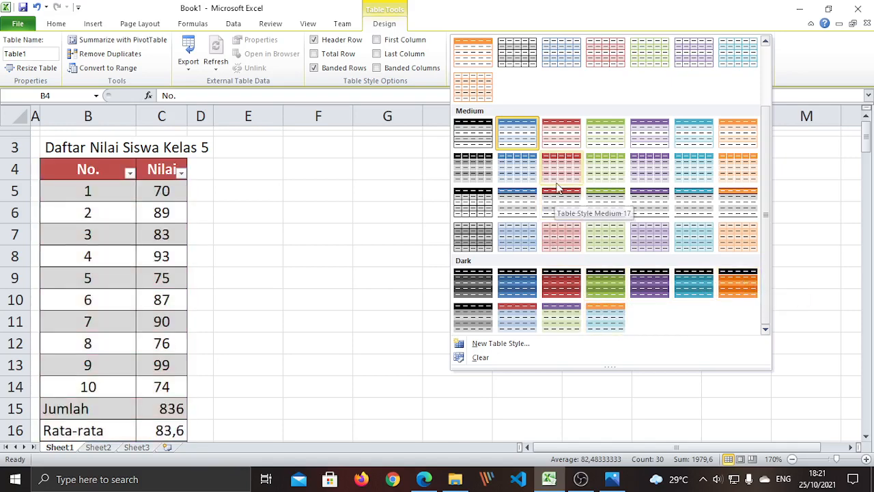
pyautogui.click(558, 169)
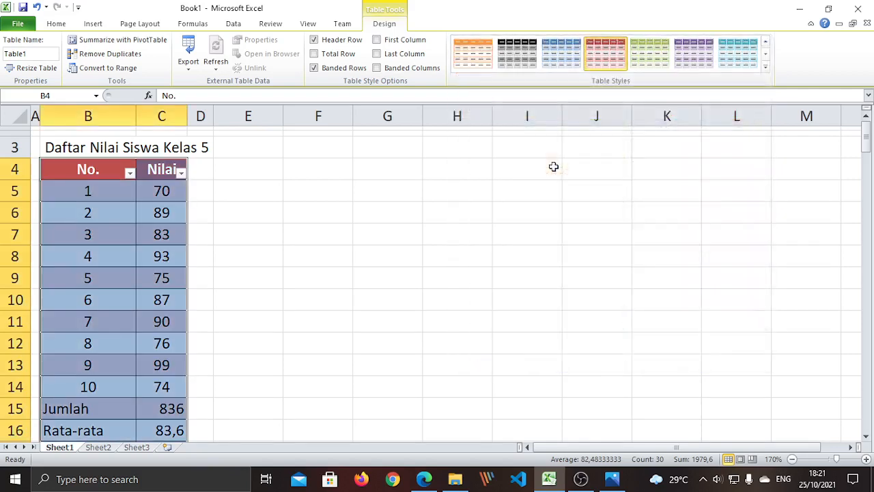
pyautogui.click(376, 273)
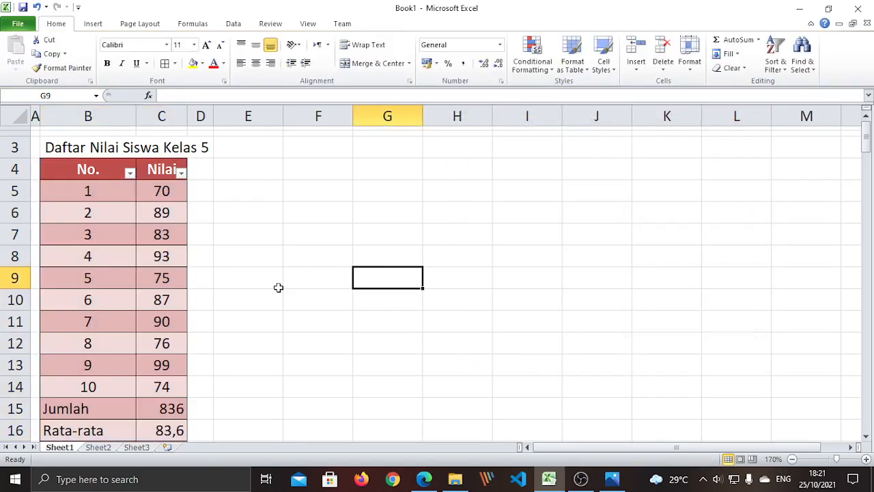
pyautogui.scroll(-2, 278, 287)
pyautogui.scroll(-1, 278, 287)
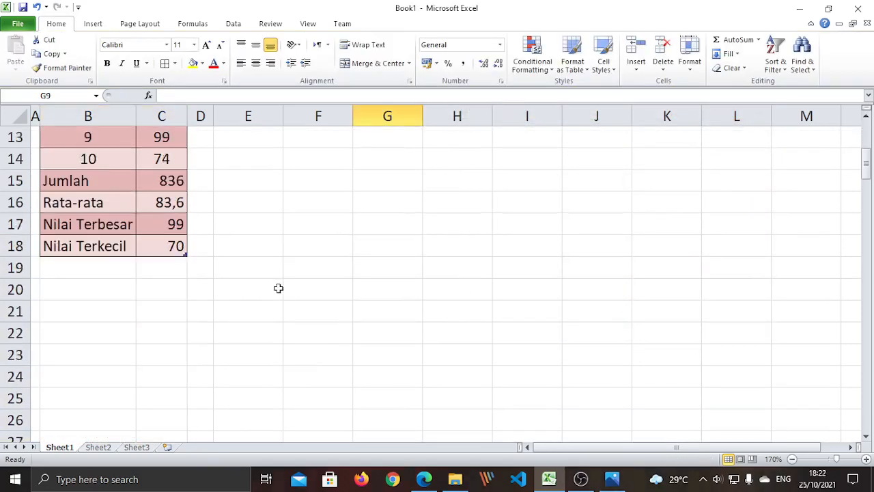
pyautogui.scroll(3, 279, 289)
pyautogui.scroll(-1, 279, 289)
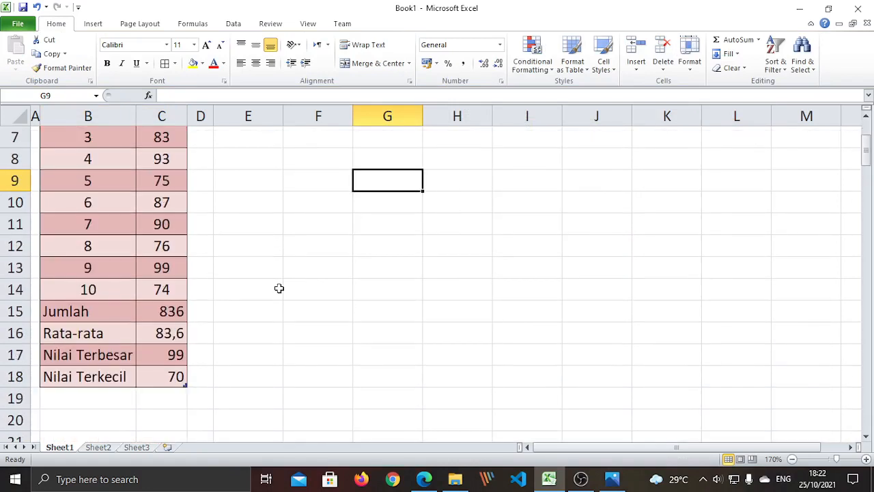
pyautogui.click(179, 312)
pyautogui.click(169, 333)
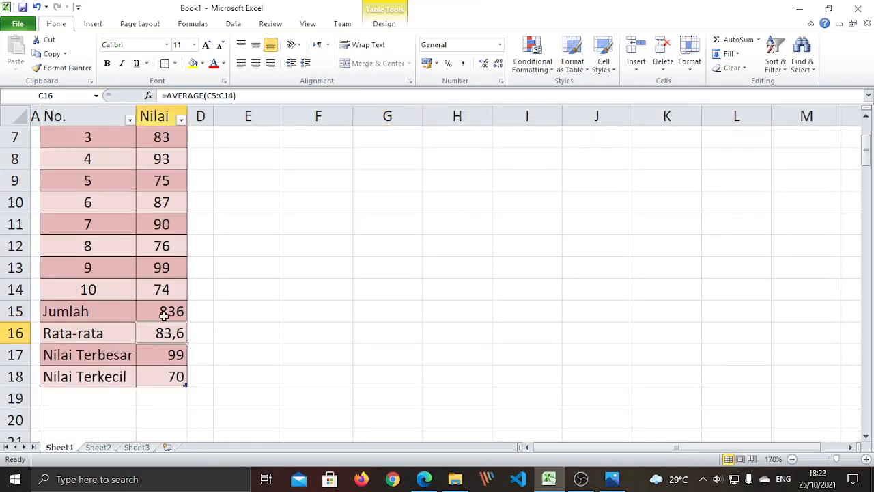
pyautogui.click(165, 312)
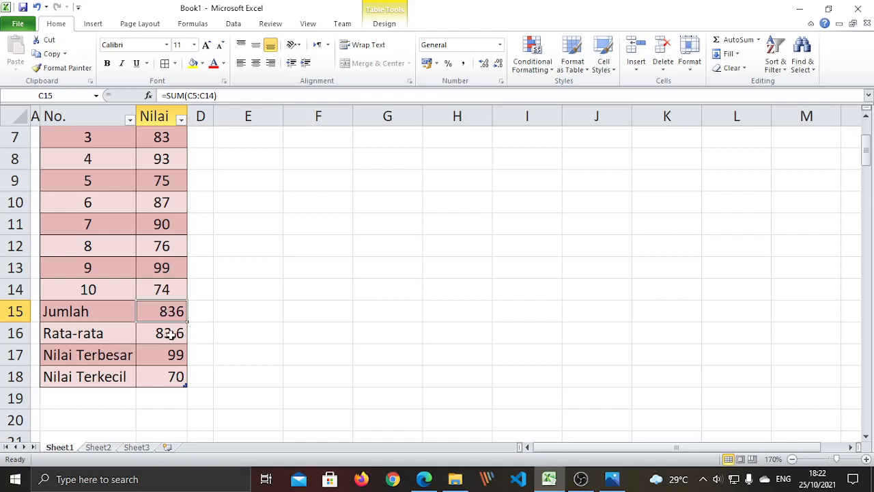
pyautogui.click(170, 333)
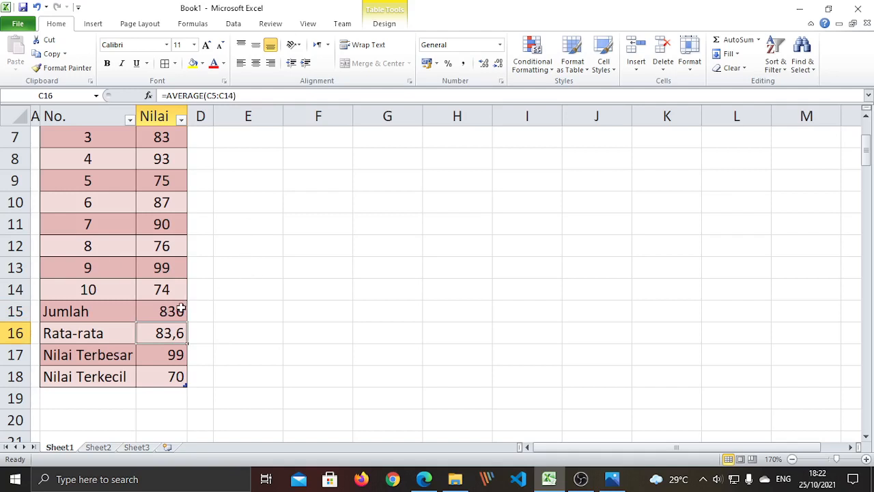
pyautogui.click(163, 356)
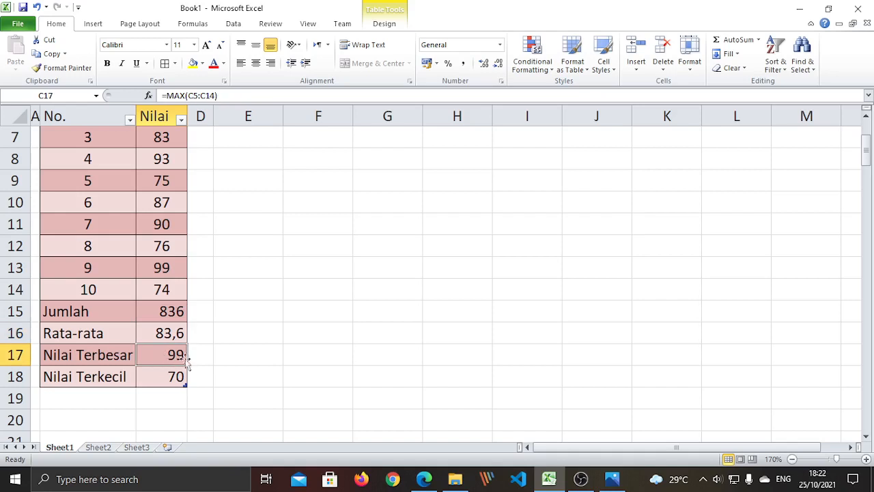
pyautogui.click(156, 376)
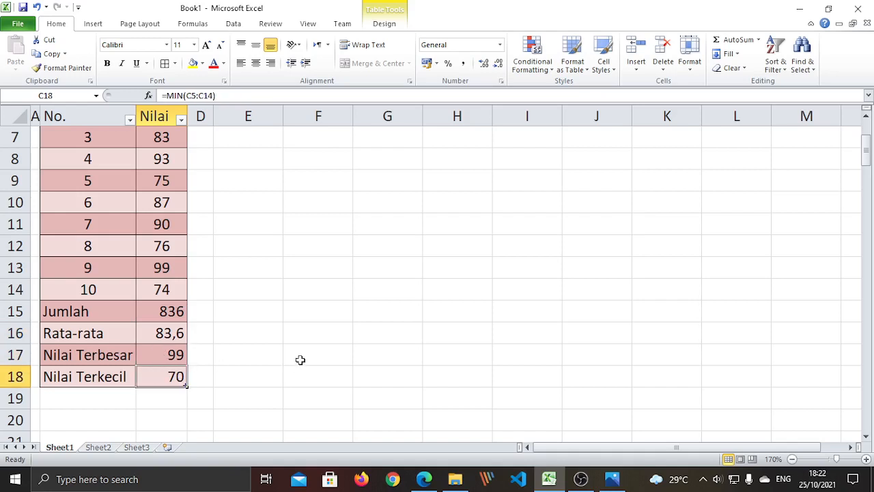
pyautogui.scroll(2, 301, 359)
pyautogui.scroll(-3, 303, 355)
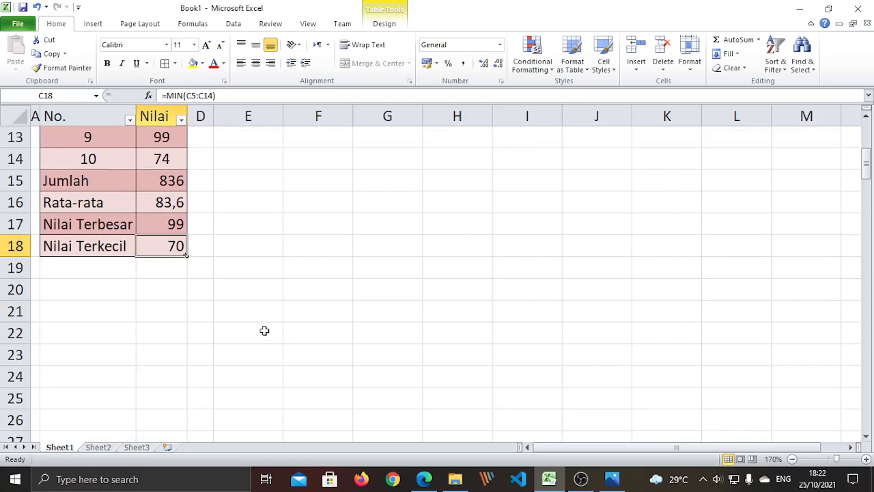
pyautogui.scroll(3, 248, 280)
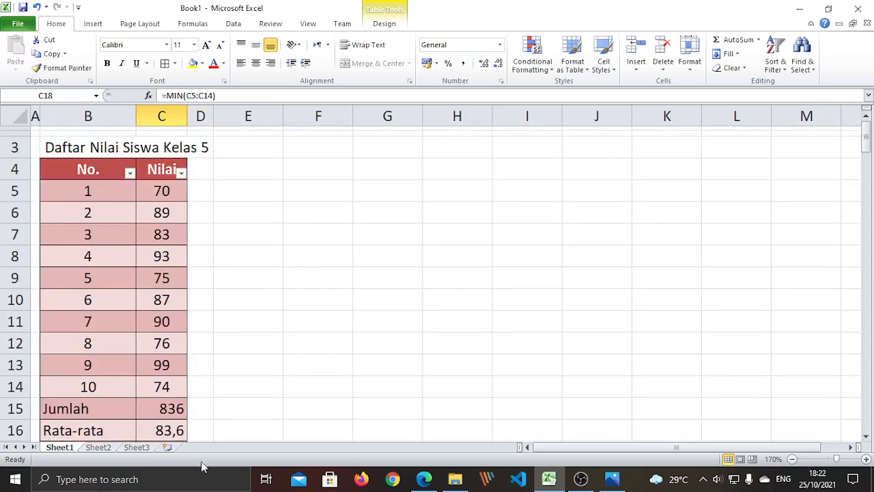
pyautogui.scroll(-2, 169, 305)
pyautogui.moveTo(170, 246); pyautogui.dragTo(175, 312)
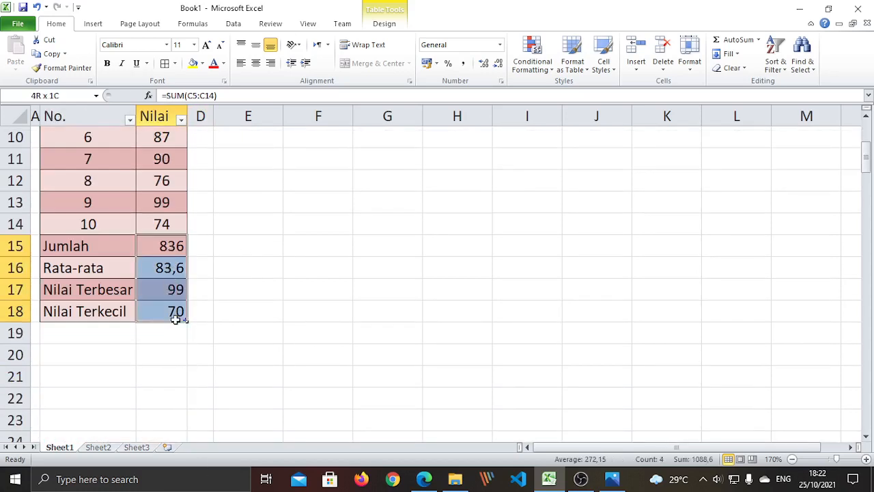
pyautogui.click(275, 250)
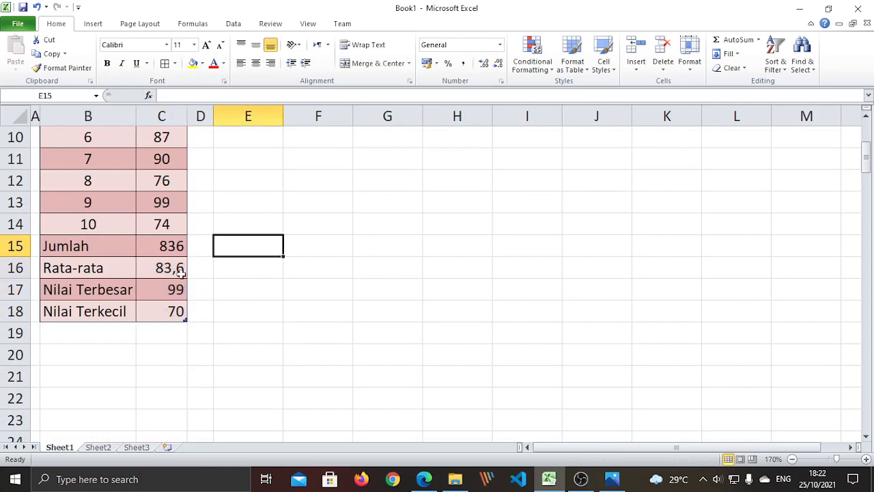
pyautogui.click(168, 243)
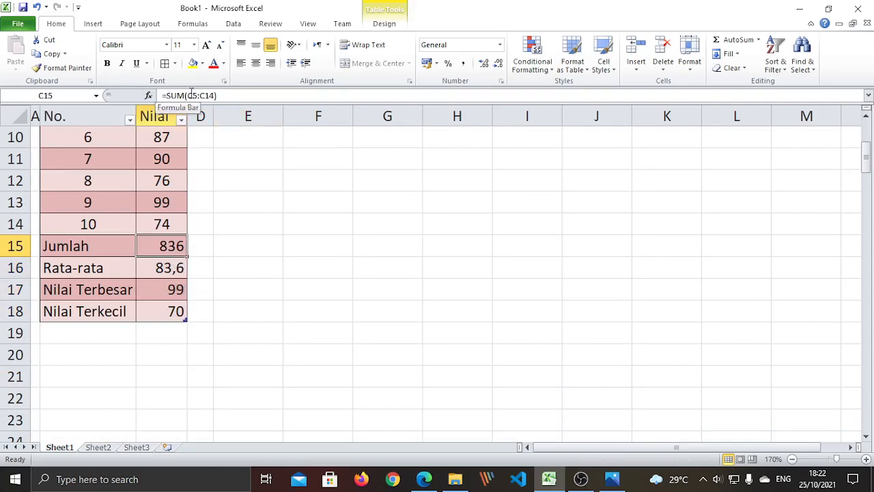
pyautogui.click(250, 296)
pyautogui.click(176, 247)
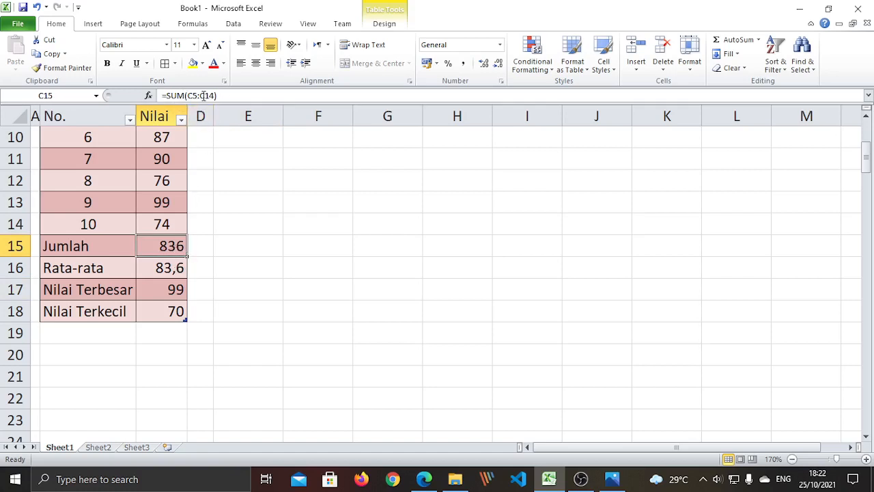
pyautogui.click(269, 308)
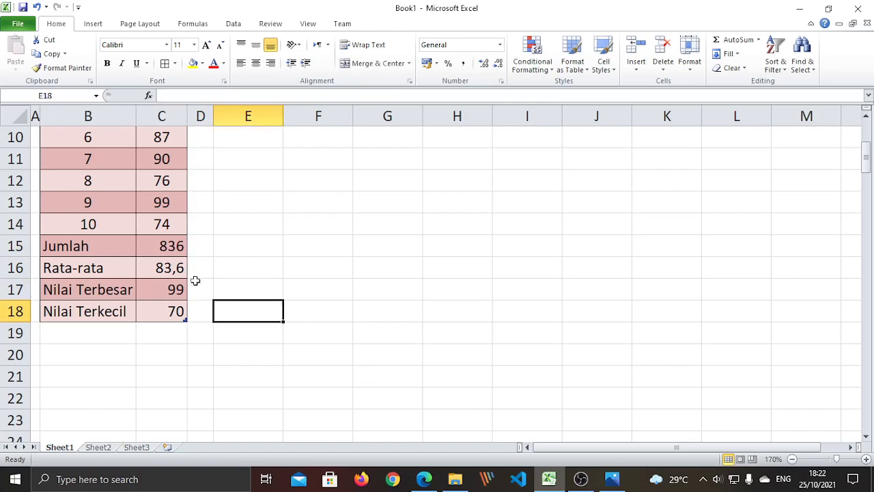
pyautogui.click(173, 247)
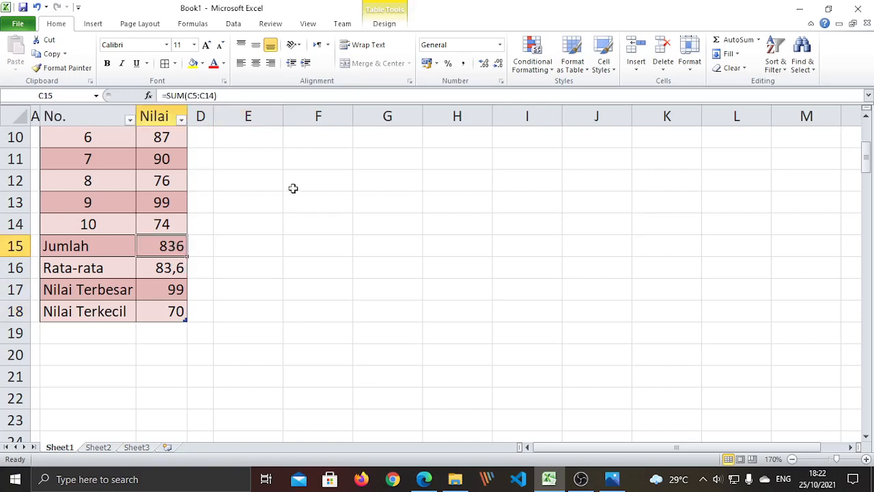
pyautogui.click(326, 205)
pyautogui.scroll(2, 308, 271)
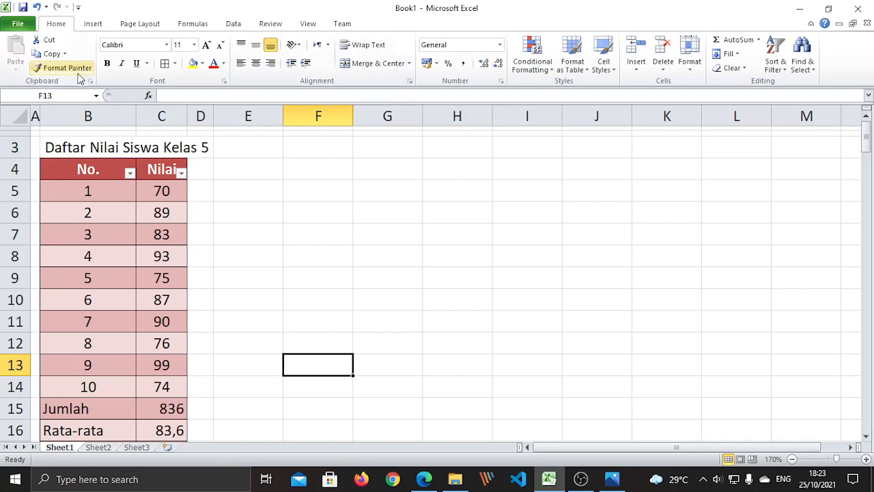
# - Save the workbook to Documents as Rumus_Excel_Benny_5F_1.xlsx
pyautogui.click(20, 24)
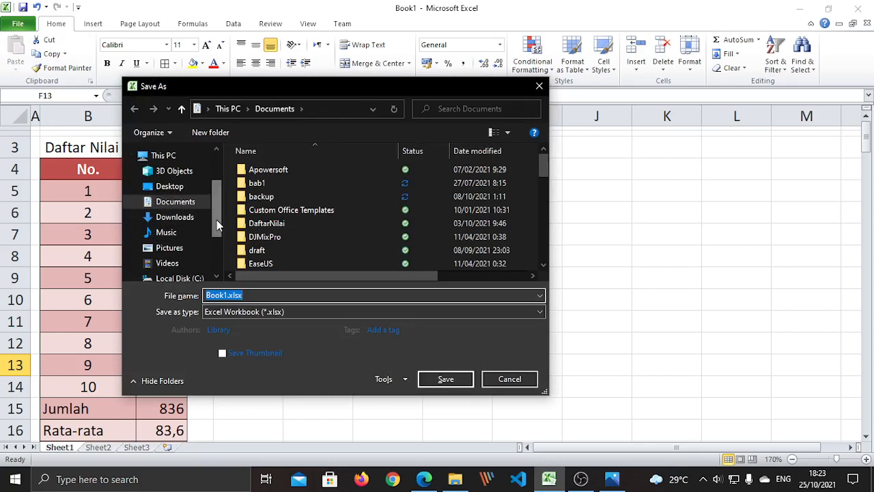
pyautogui.click(193, 209)
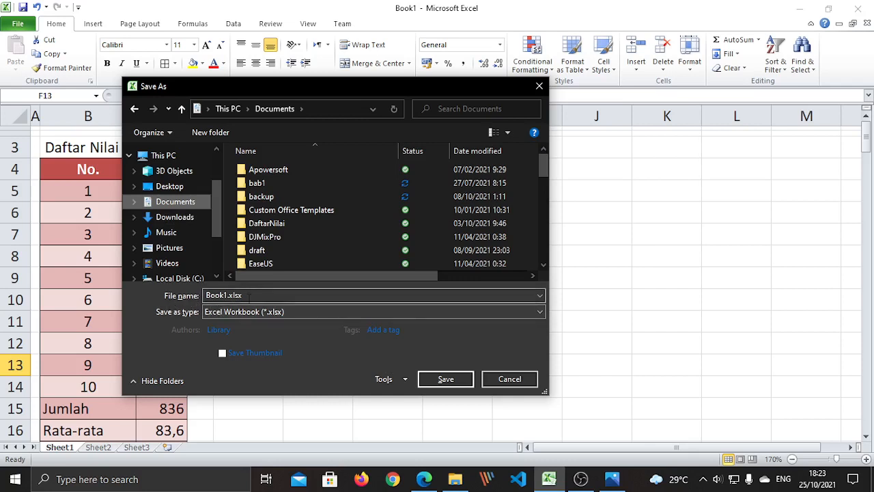
pyautogui.click(249, 295)
pyautogui.write('Ru')
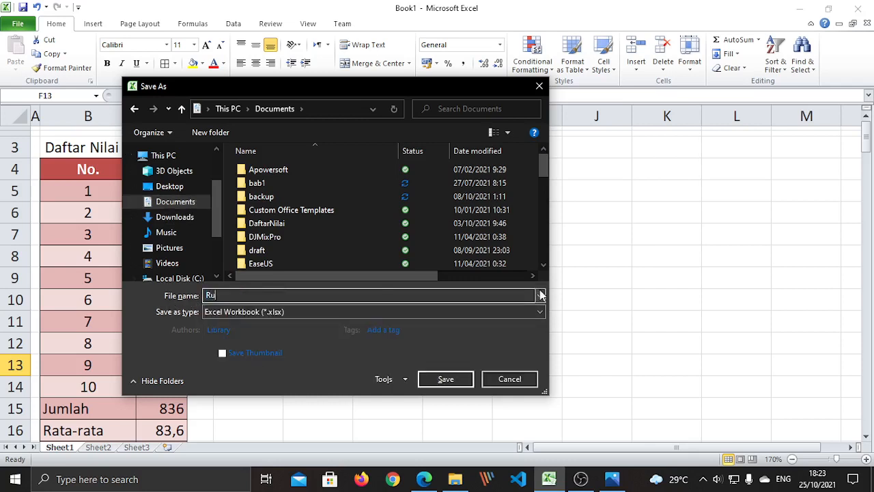
pyautogui.write('mus_')
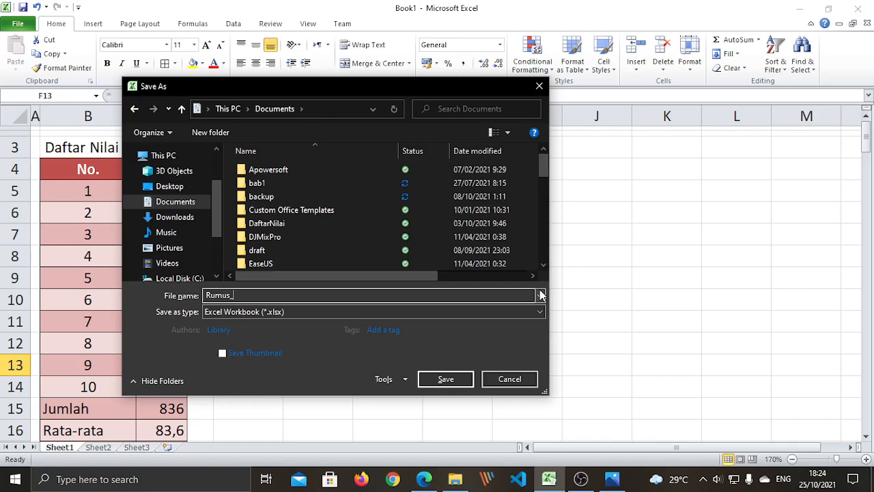
pyautogui.write('Excel_Benny')
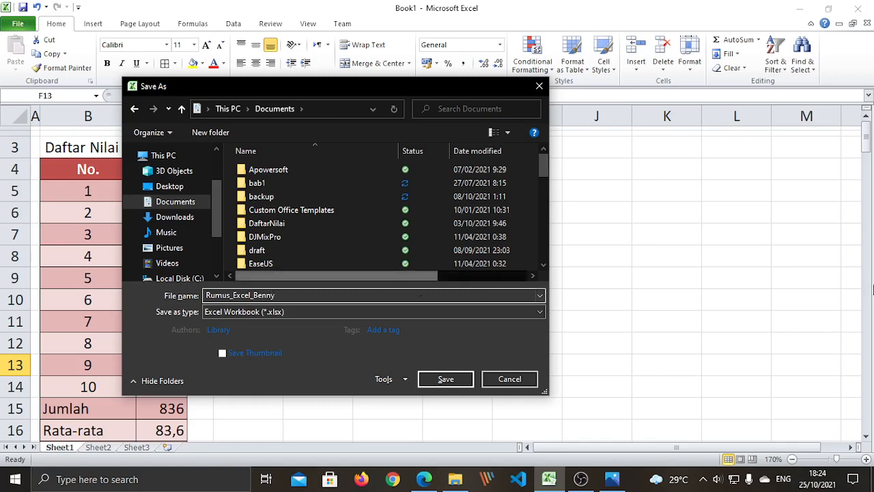
pyautogui.write('_')
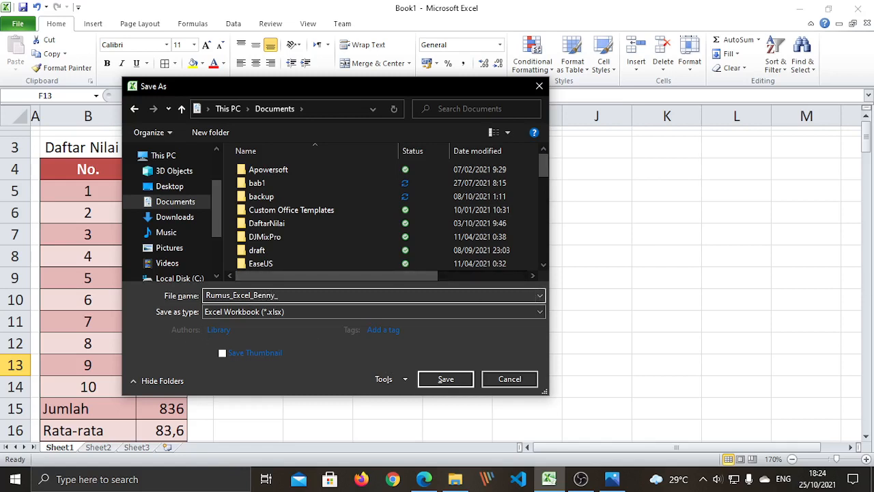
pyautogui.write('5F')
pyautogui.write('_1')
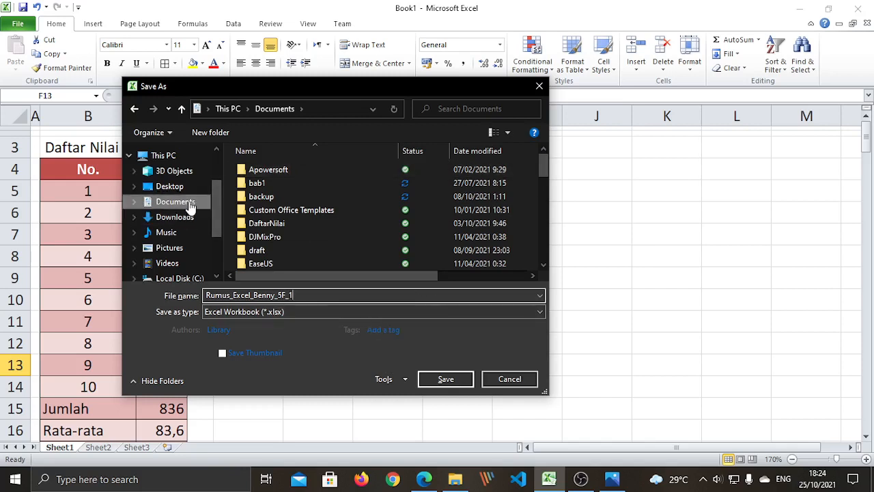
pyautogui.scroll(-2, 219, 253)
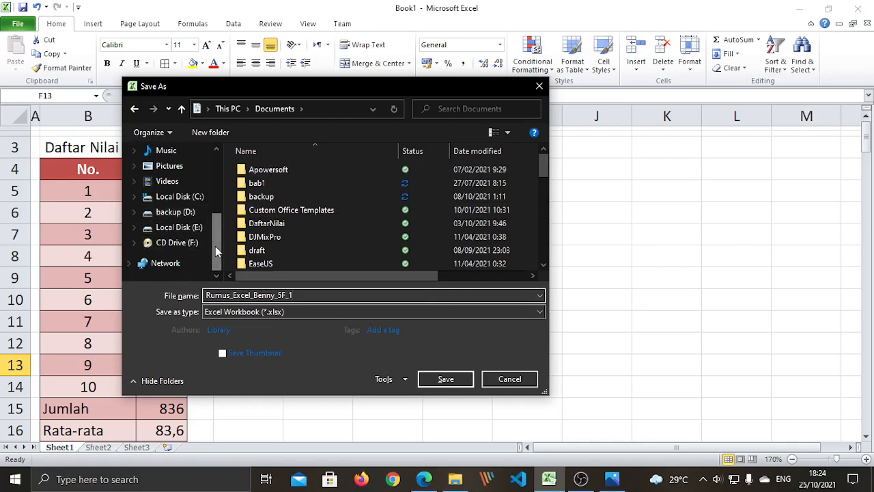
pyautogui.moveTo(215, 246); pyautogui.dragTo(219, 216)
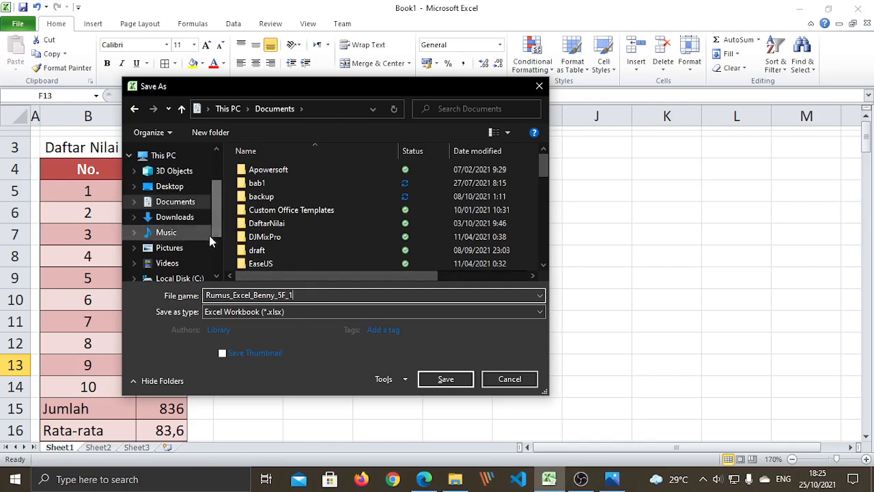
pyautogui.click(296, 295)
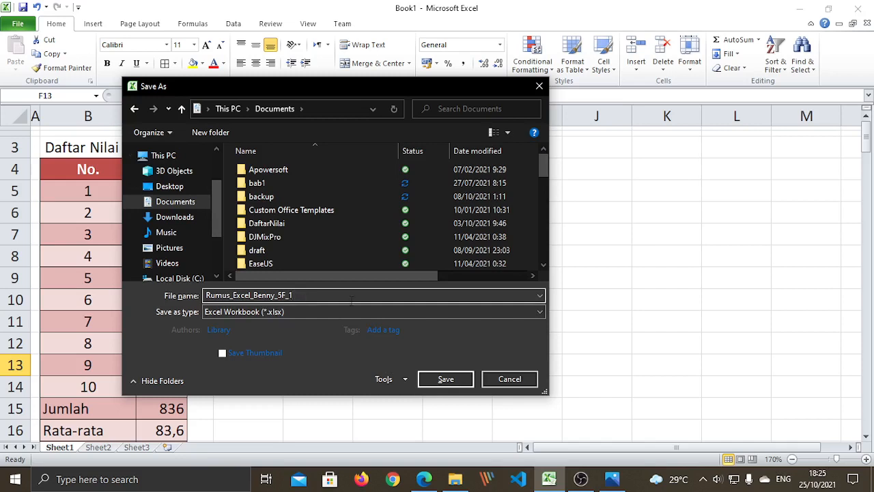
pyautogui.click(446, 379)
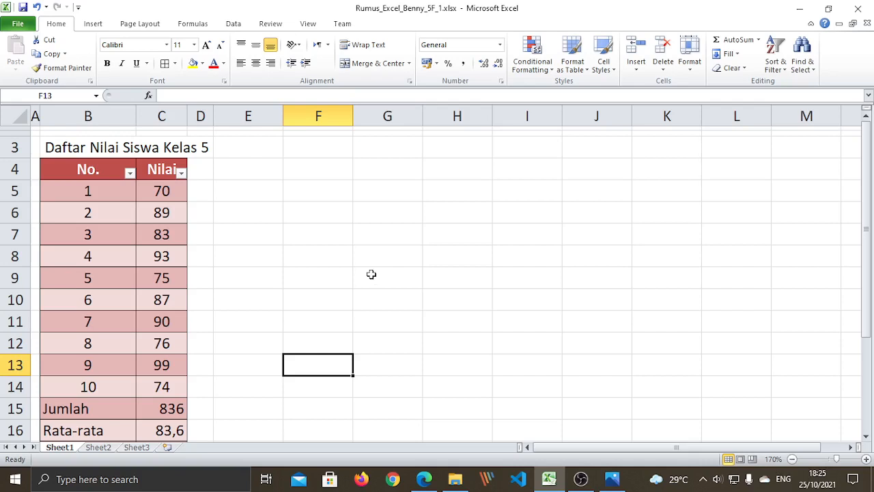
# - Enter the e-mail address in G7 so it becomes a hyperlink
pyautogui.click(376, 236)
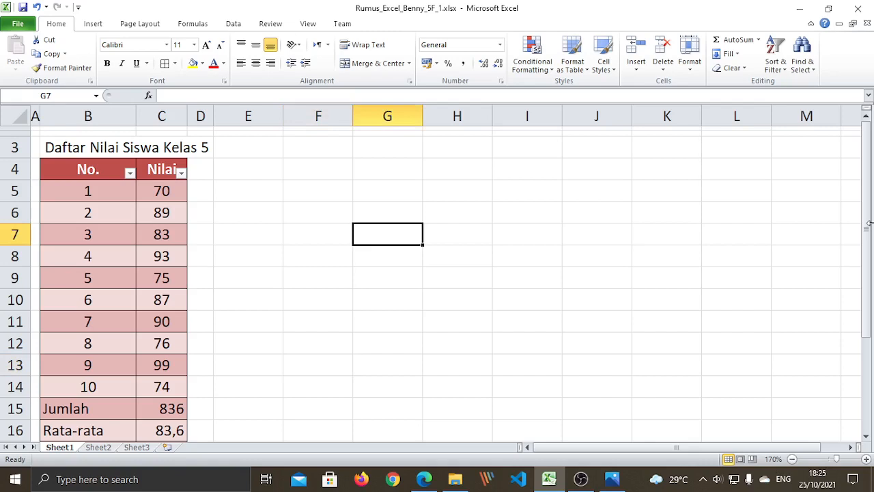
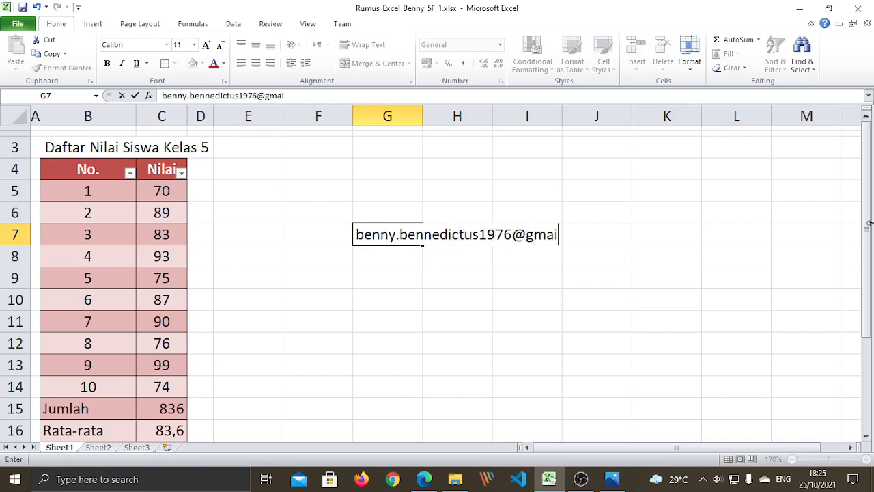
pyautogui.press('Return')
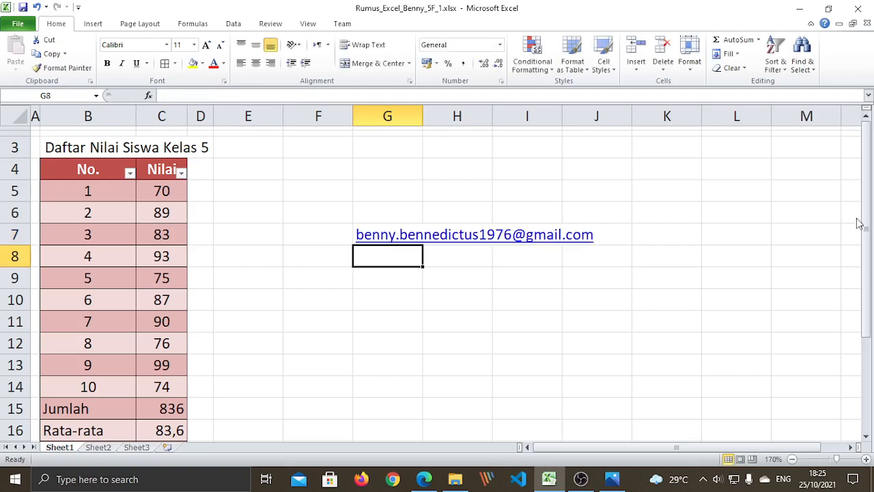
# - Follow the G7 e-mail hyperlink, choosing Google Chrome to open it
pyautogui.moveTo(502, 320); pyautogui.dragTo(454, 301)
pyautogui.click(386, 238)
pyautogui.moveTo(445, 389); pyautogui.dragTo(391, 383)
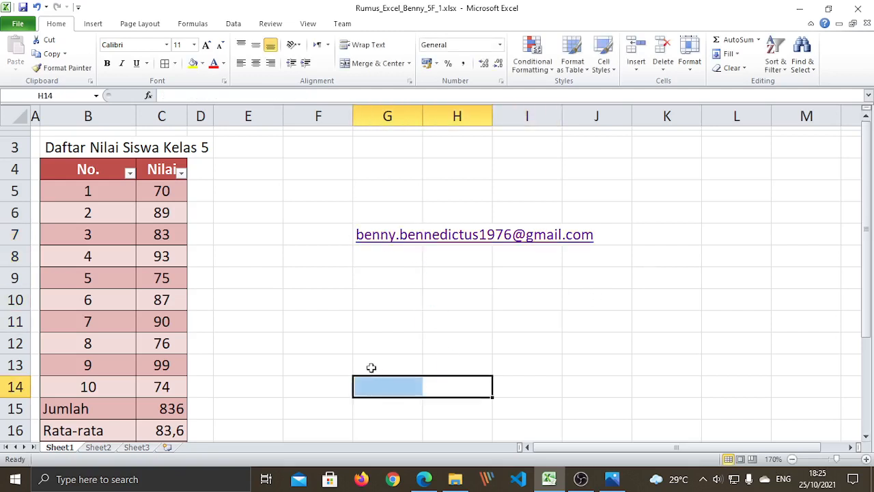
pyautogui.click(398, 314)
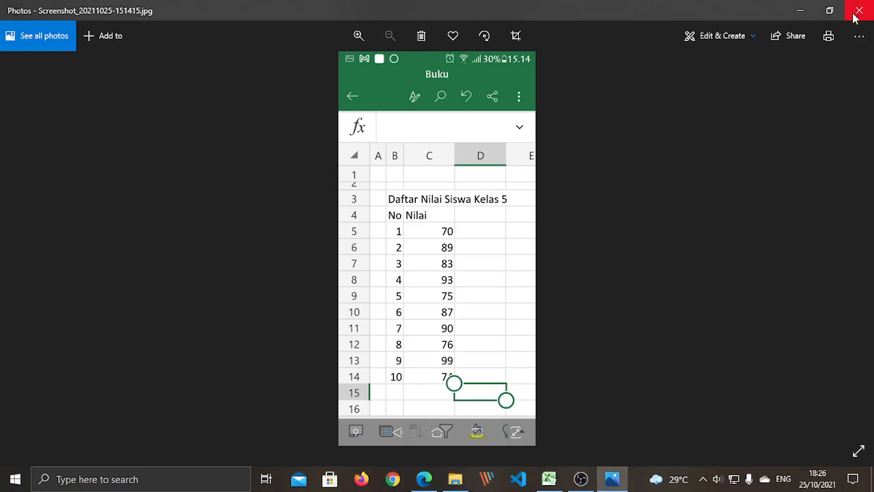
# - Return to the Rumus_Excel_Benny_5F_1.xlsx workbook in Excel
pyautogui.click(552, 483)
pyautogui.click(634, 341)
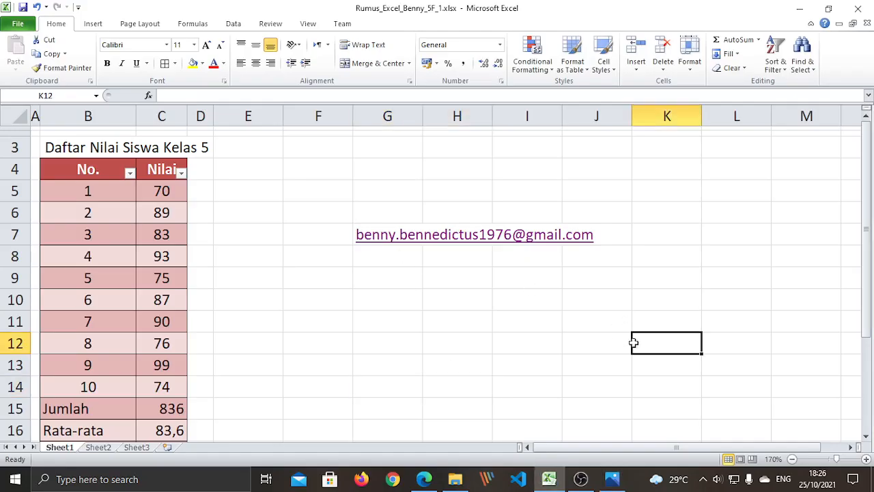
pyautogui.click(425, 321)
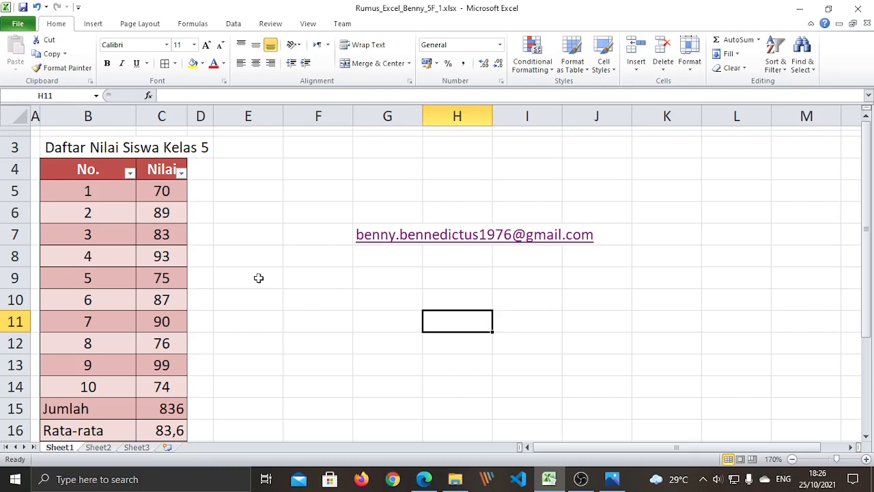
pyautogui.scroll(-1, 258, 280)
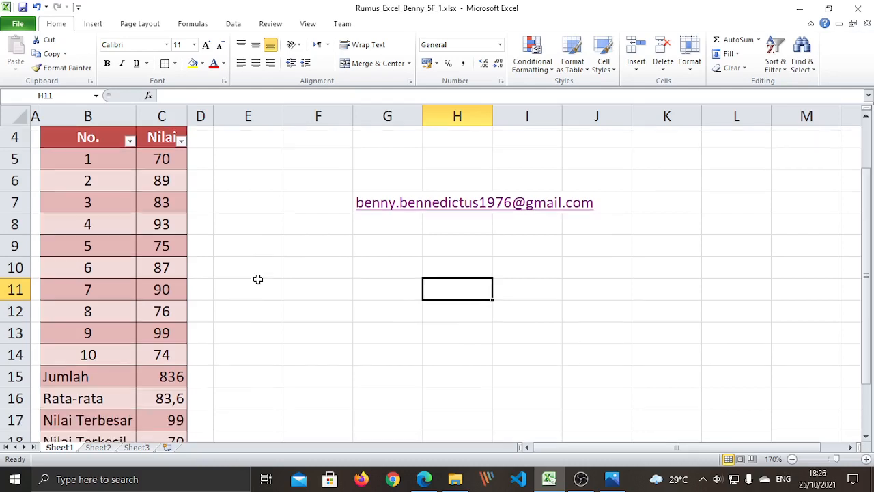
pyautogui.scroll(-1, 258, 280)
pyautogui.scroll(1, 246, 305)
pyautogui.scroll(1, 245, 304)
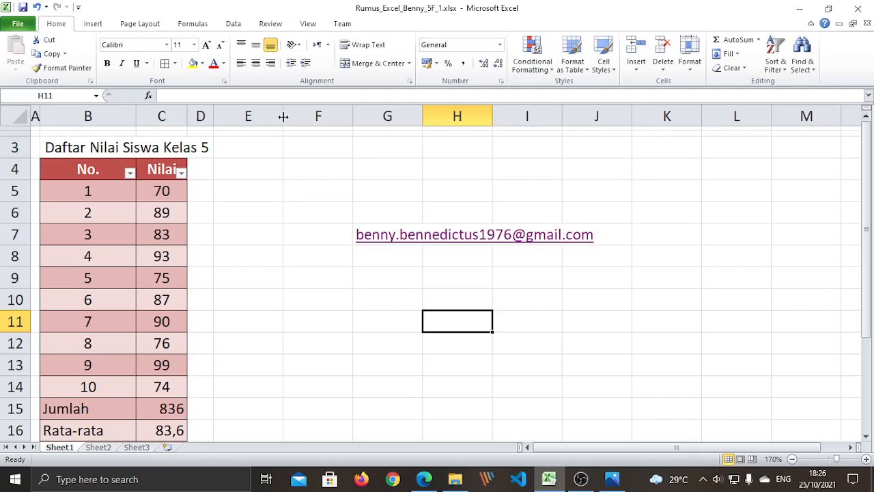
# - Click through several cells of the grades sheet
pyautogui.click(347, 341)
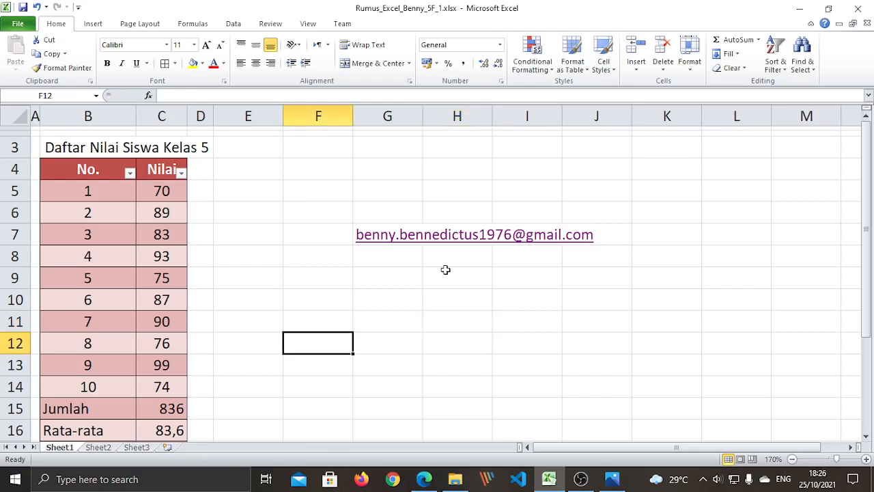
pyautogui.click(406, 254)
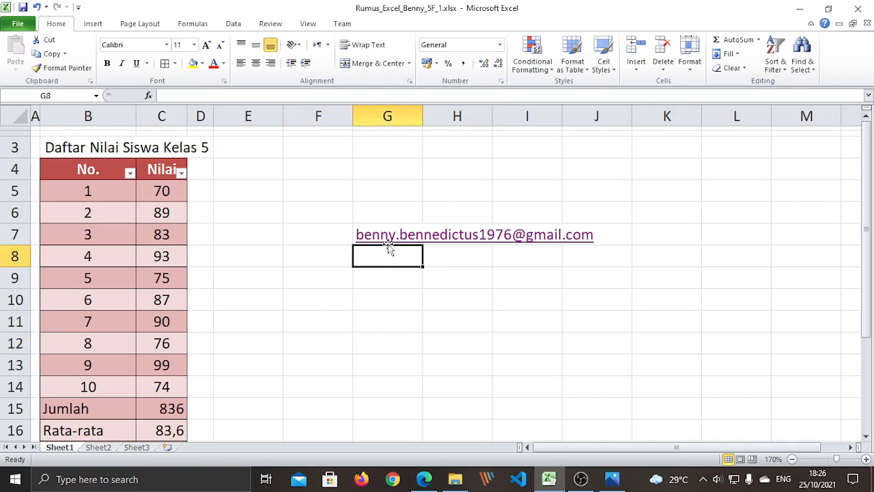
pyautogui.click(406, 327)
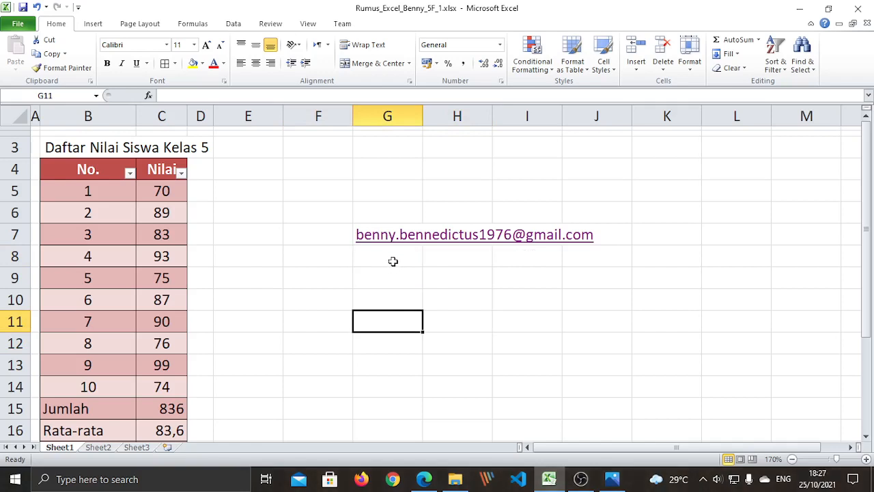
pyautogui.click(419, 372)
pyautogui.click(308, 307)
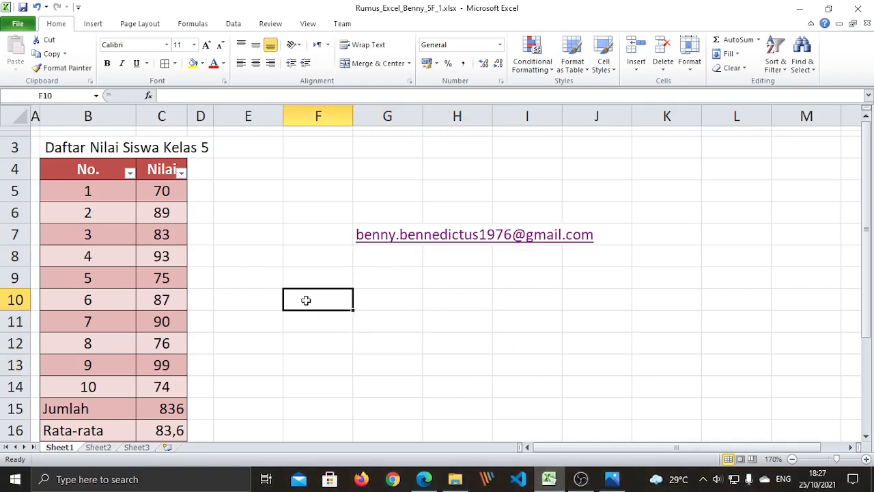
pyautogui.click(303, 276)
pyautogui.click(298, 255)
pyautogui.click(300, 230)
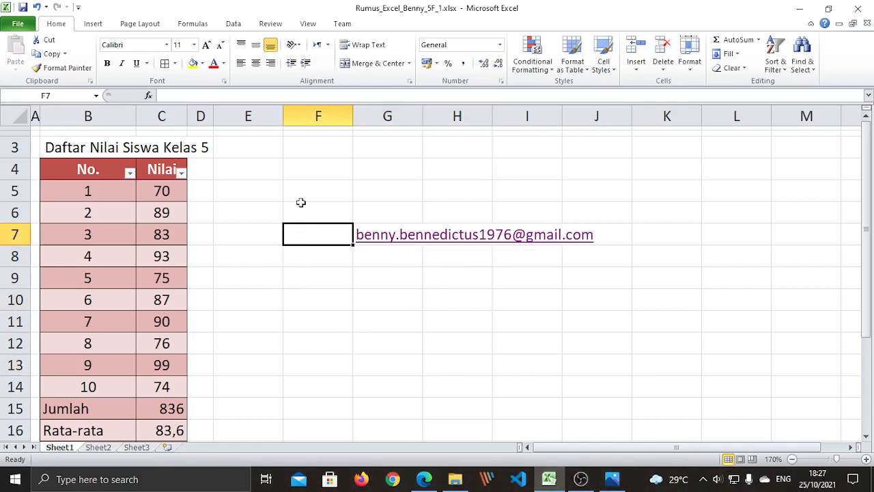
pyautogui.click(300, 190)
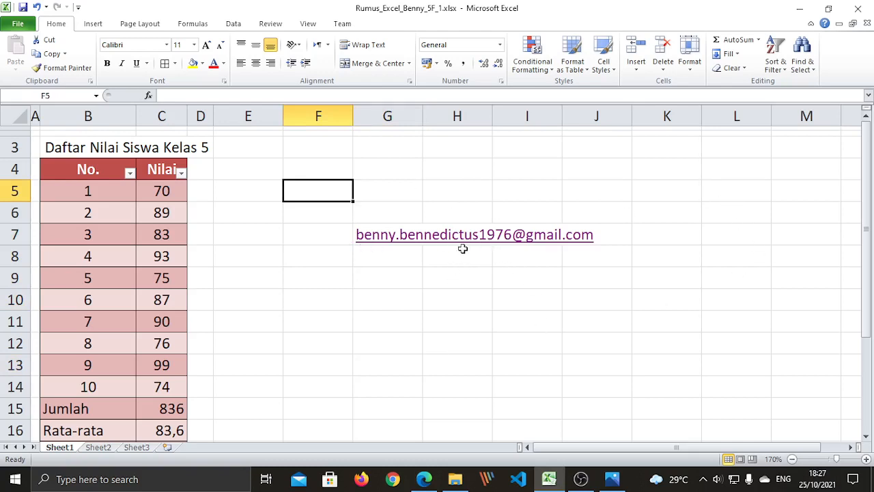
pyautogui.click(347, 336)
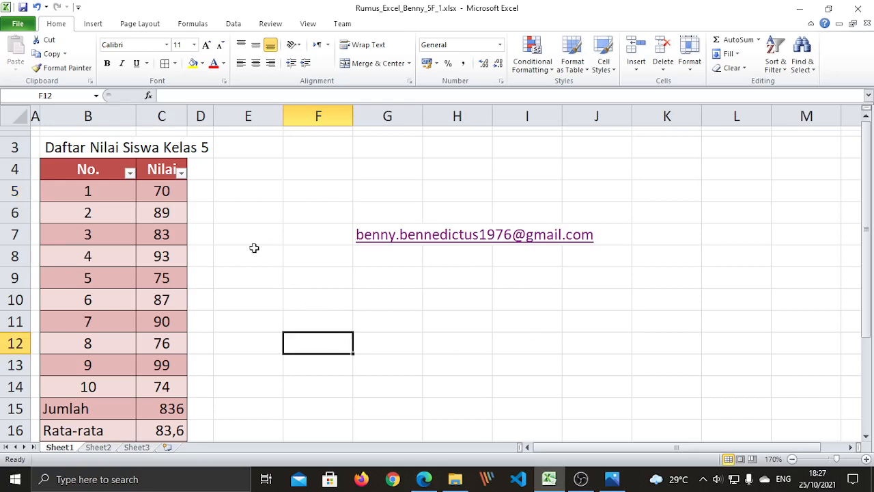
# - Scroll the sheet to review the summary rows 15–18
pyautogui.scroll(-1, 252, 265)
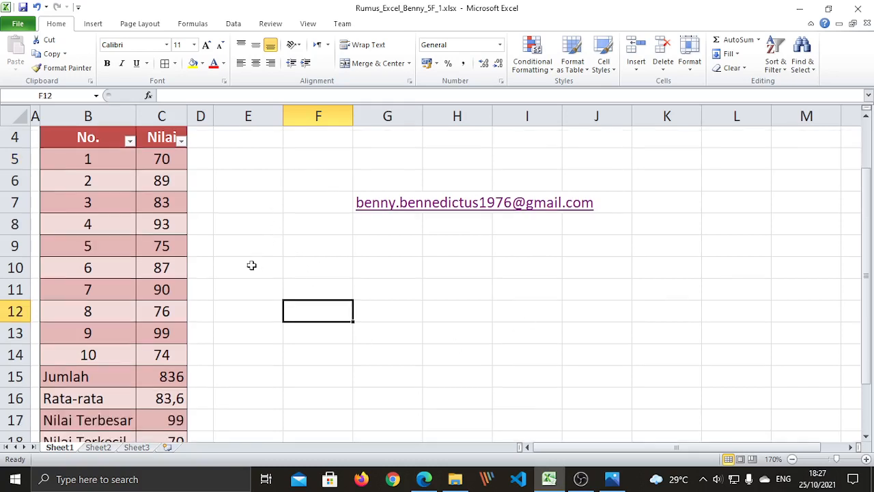
pyautogui.scroll(-1, 251, 265)
pyautogui.scroll(1, 251, 265)
pyautogui.scroll(-2, 251, 265)
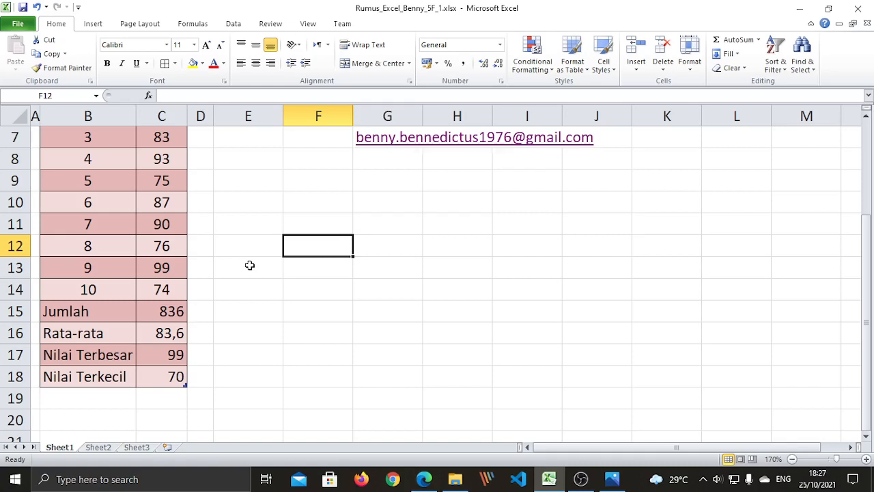
pyautogui.scroll(2, 243, 265)
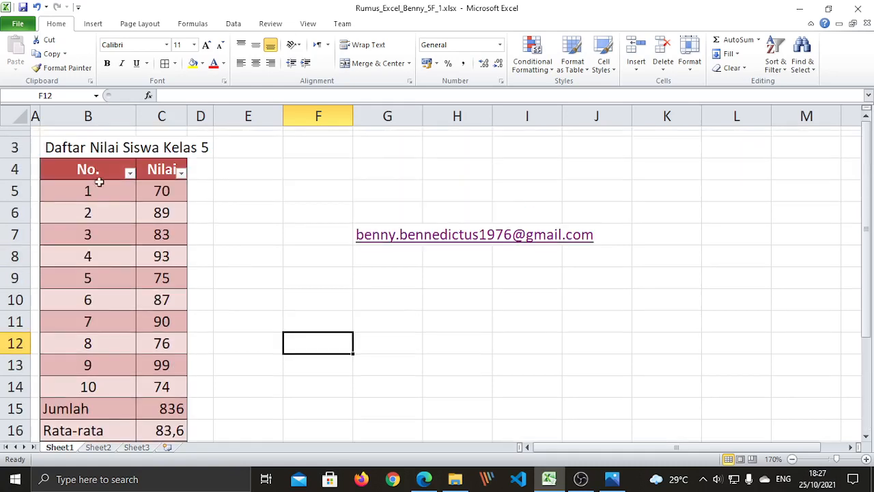
pyautogui.scroll(-2, 94, 331)
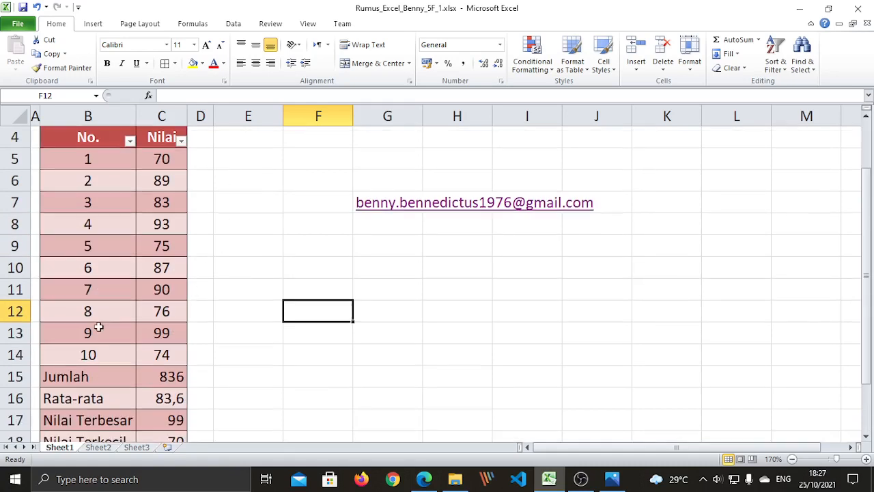
pyautogui.scroll(1, 101, 321)
pyautogui.scroll(1, 101, 320)
pyautogui.scroll(-1, 164, 235)
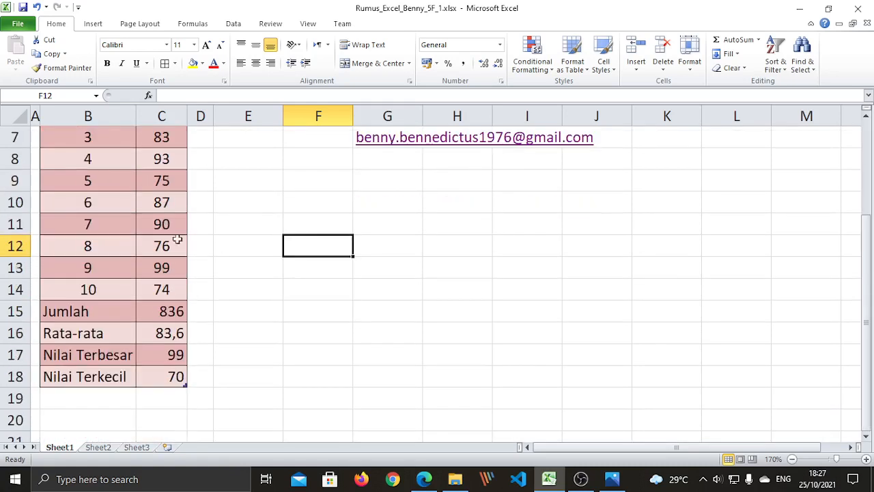
pyautogui.click(171, 311)
pyautogui.click(173, 335)
pyautogui.click(172, 354)
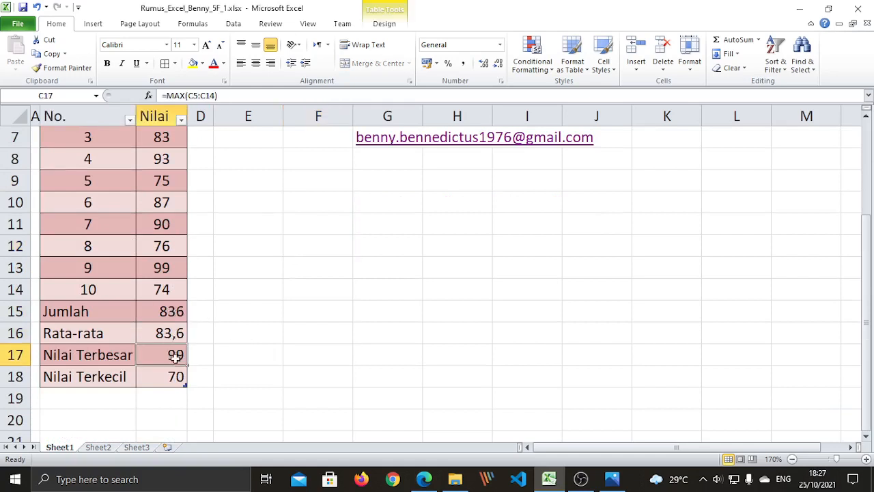
pyautogui.click(170, 377)
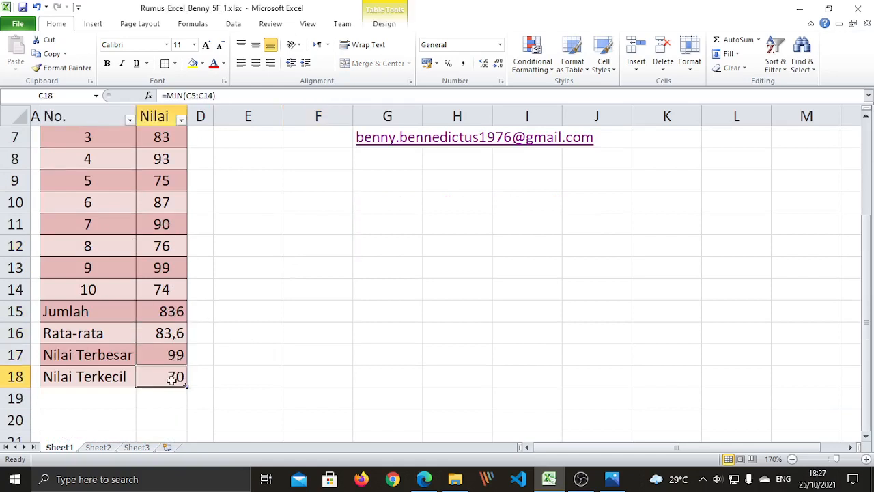
pyautogui.click(161, 313)
pyautogui.click(157, 334)
pyautogui.click(165, 357)
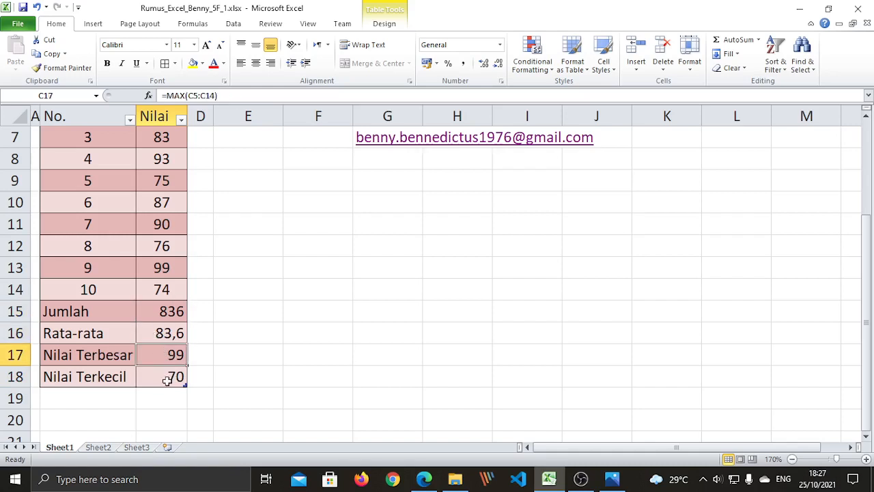
pyautogui.click(168, 378)
pyautogui.click(164, 316)
pyautogui.scroll(2, 126, 290)
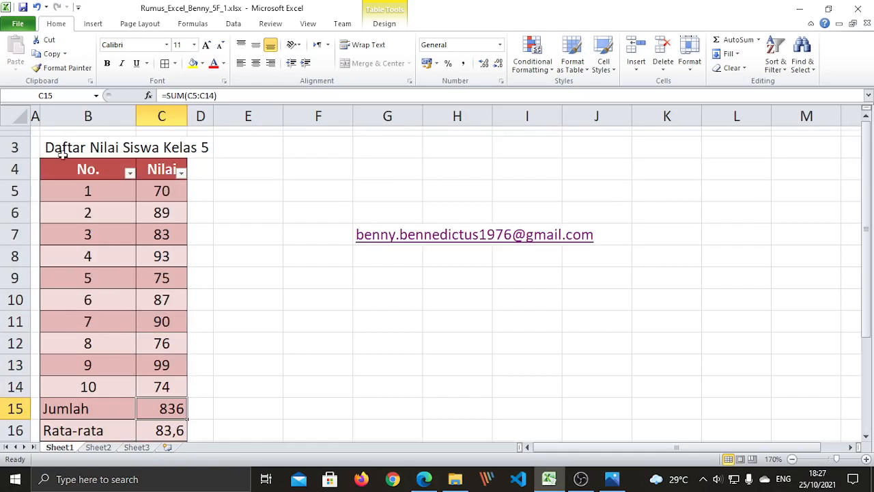
pyautogui.click(498, 355)
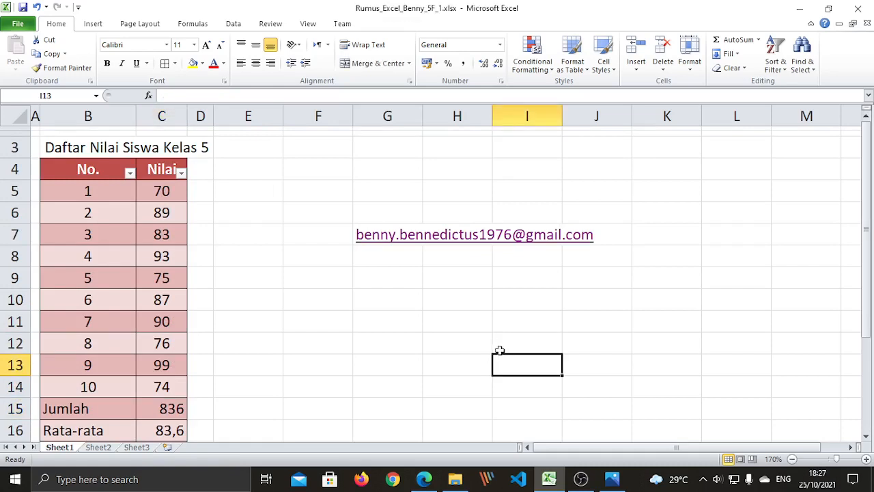